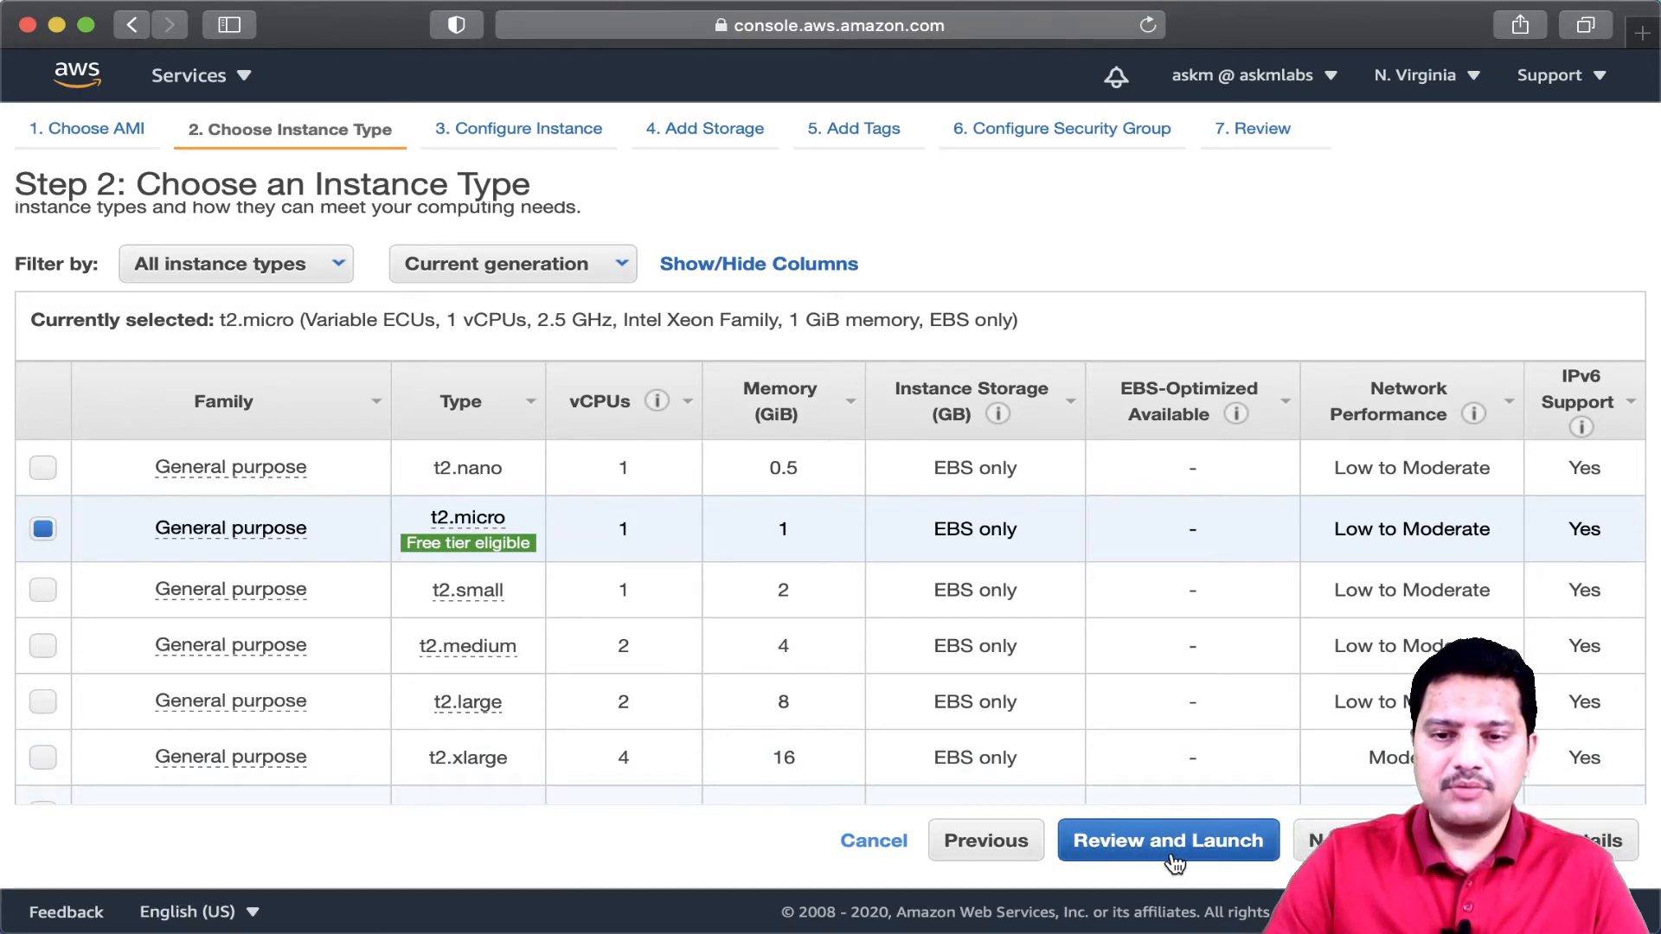
- Continue with the t2.micro instance type to the instance details and go to the User data field under Advanced Details
{"action": "left_click", "coordinate": [1384, 840]}
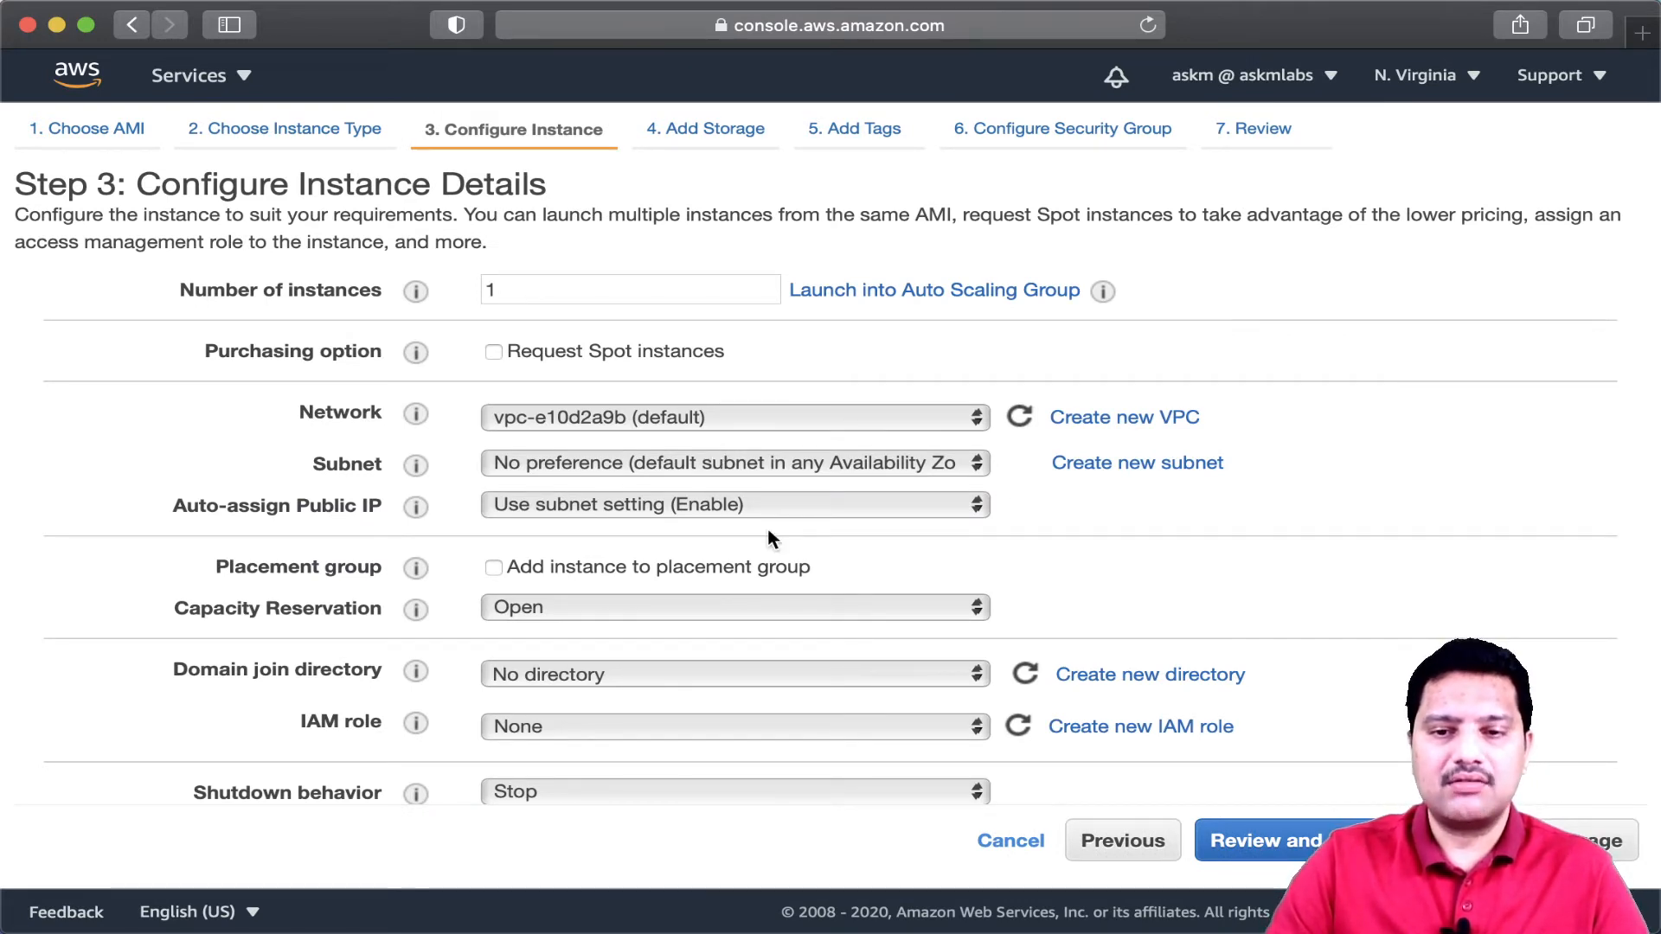
{"action": "scroll", "coordinate": [769, 532], "scroll_direction": "down", "scroll_amount": 3}
{"action": "scroll", "coordinate": [773, 538], "scroll_direction": "down", "scroll_amount": 15}
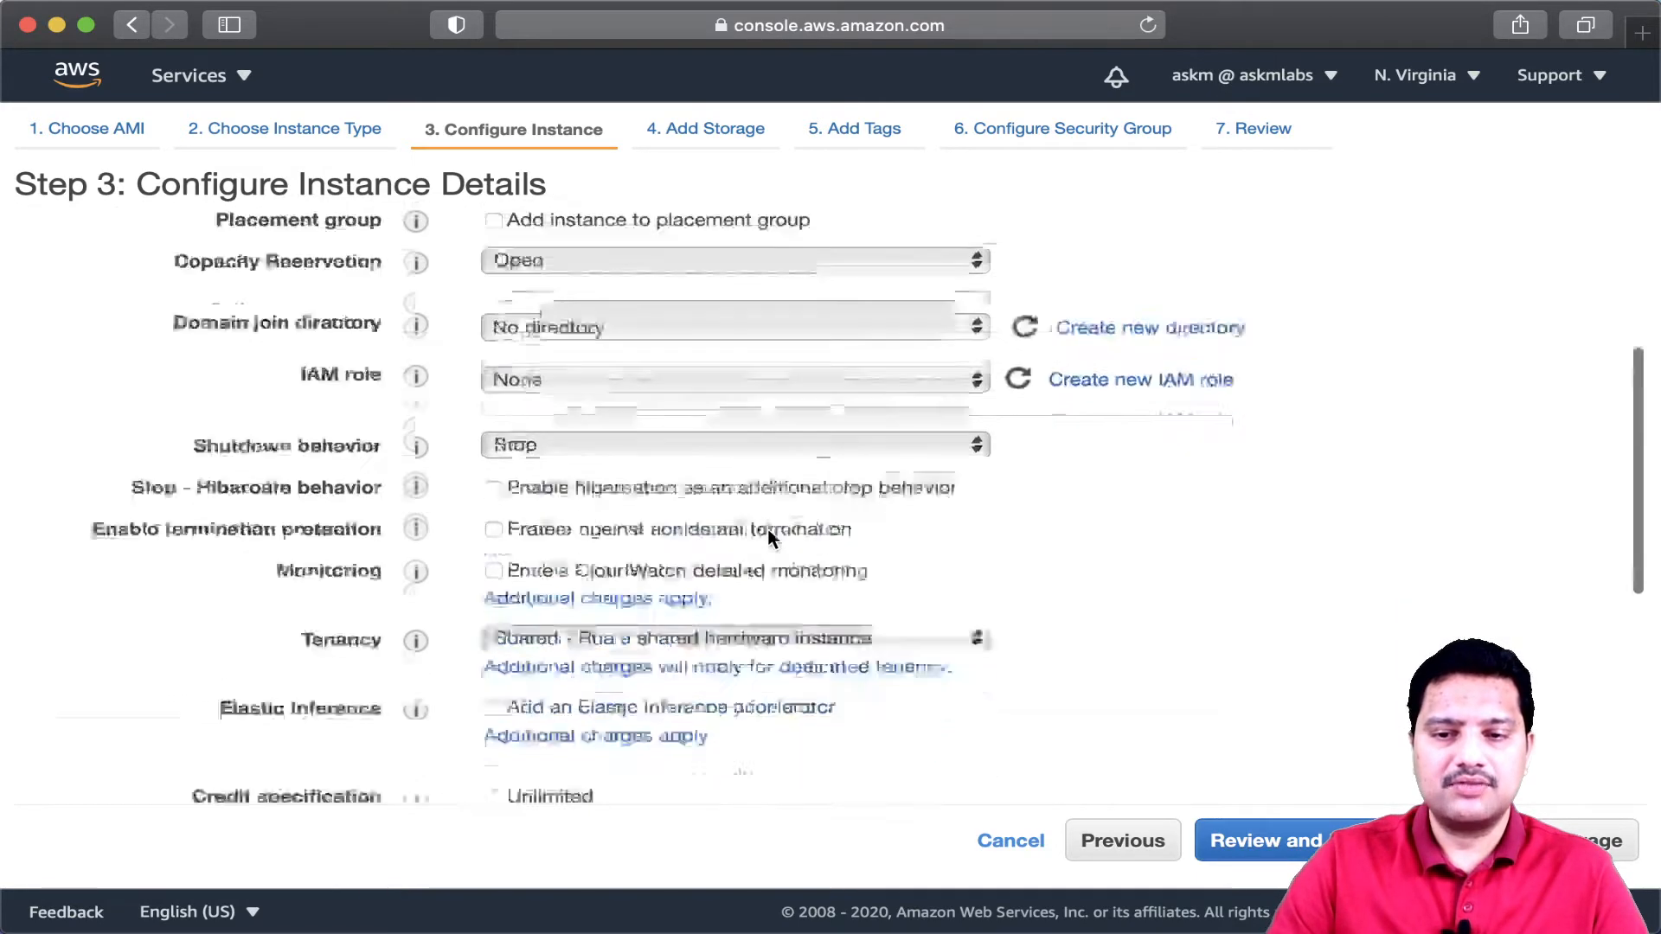
{"action": "scroll", "coordinate": [768, 523], "scroll_direction": "down", "scroll_amount": 2}
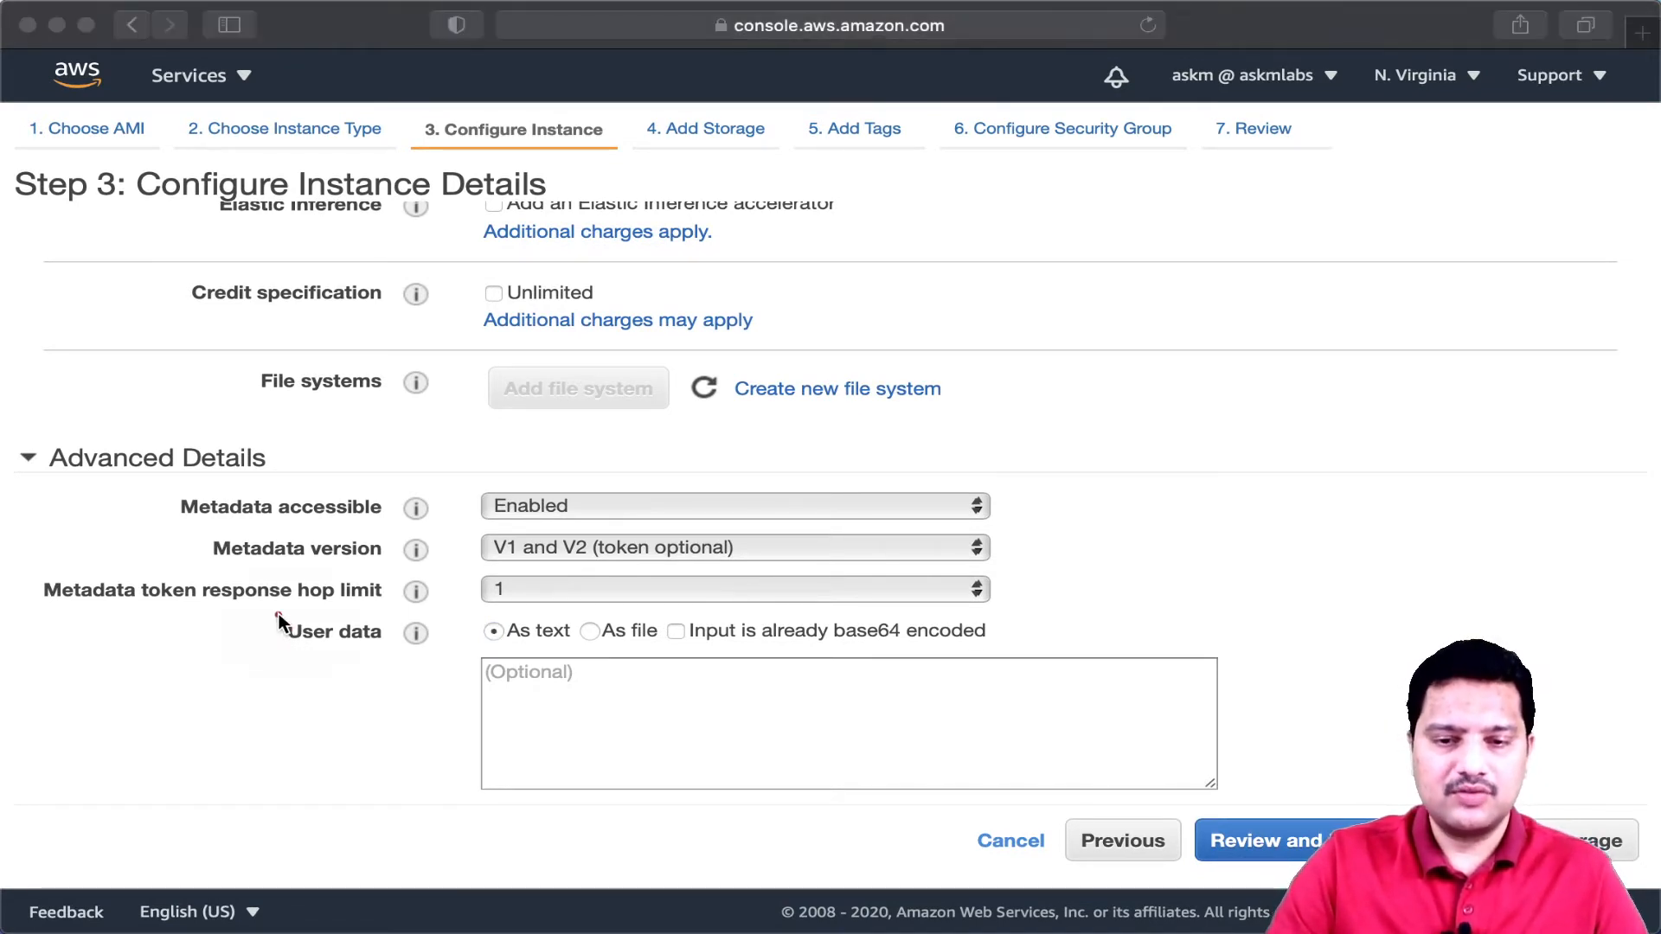
{"action": "left_click_drag", "start_coordinate": [282, 661], "coordinate": [392, 658]}
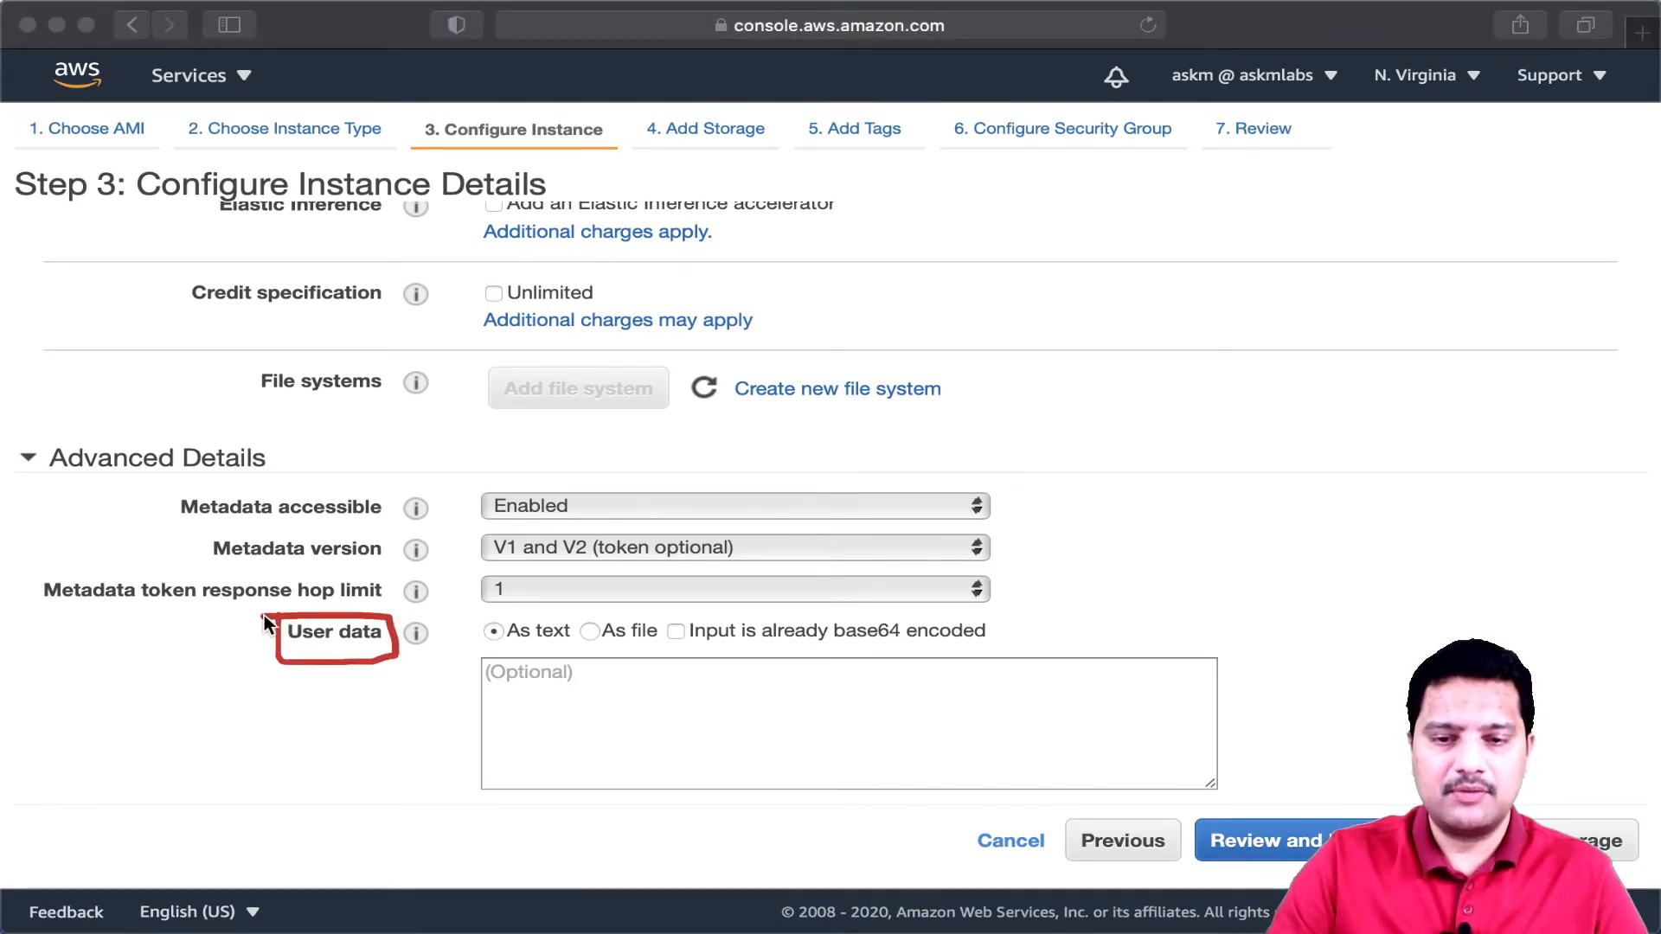
{"action": "left_click", "coordinate": [585, 698]}
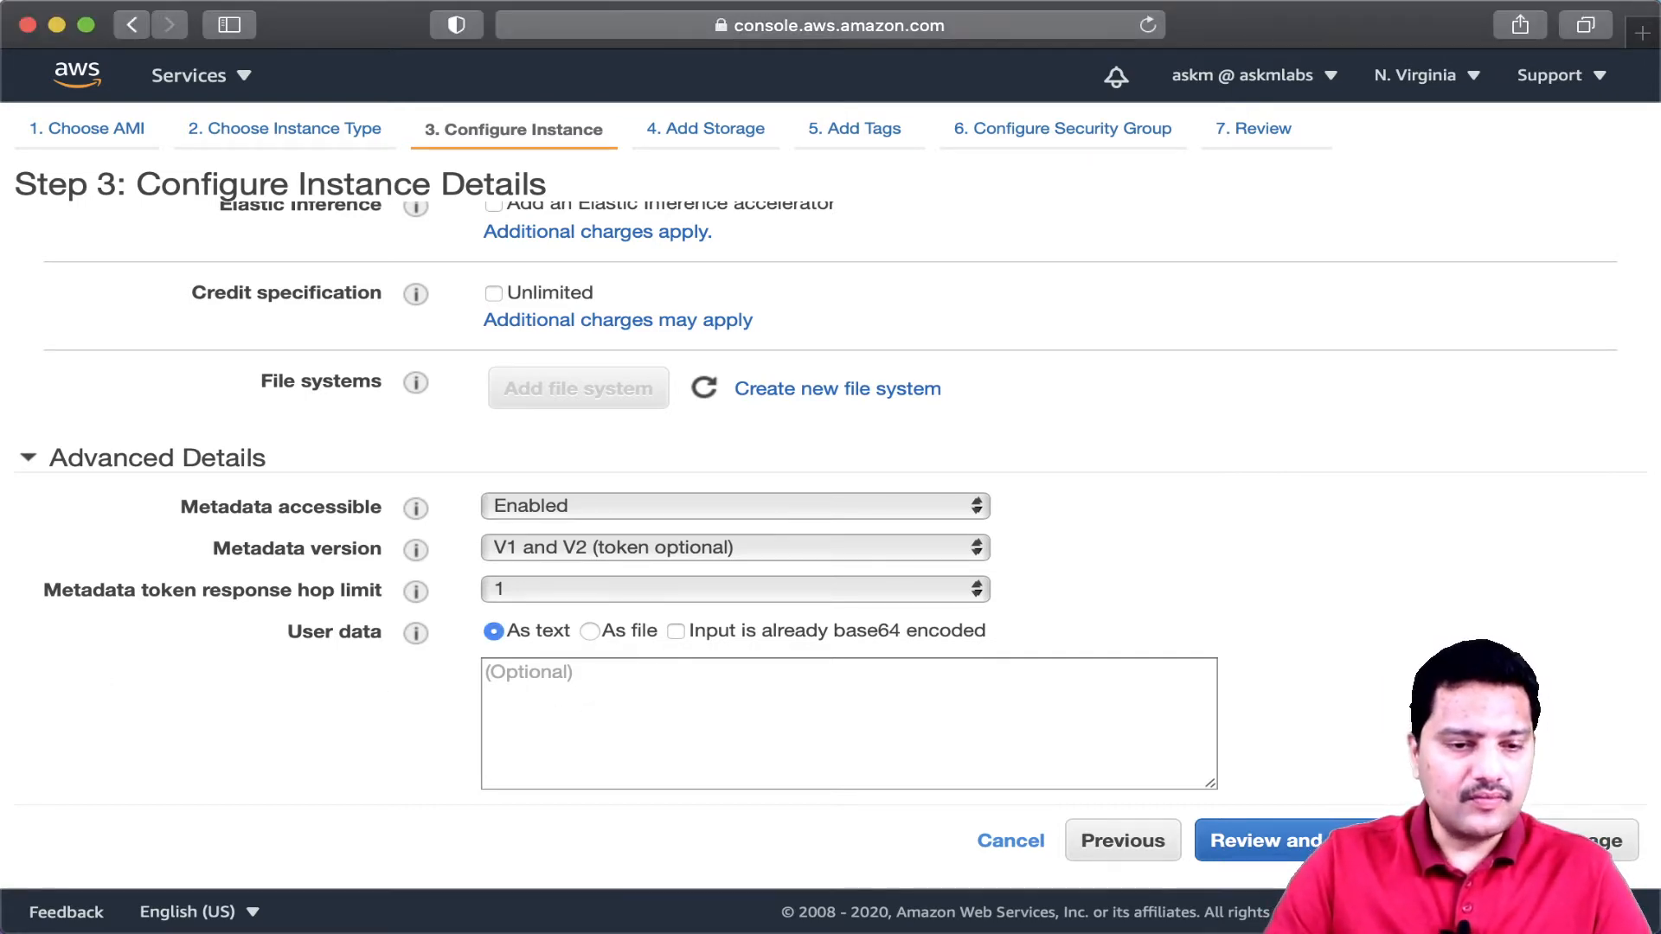
- Enter a bash user data script that updates packages, installs, starts and enables httpd, and writes a red-background page to /var/www/html/index.html
{"action": "key", "text": "super+Tab"}
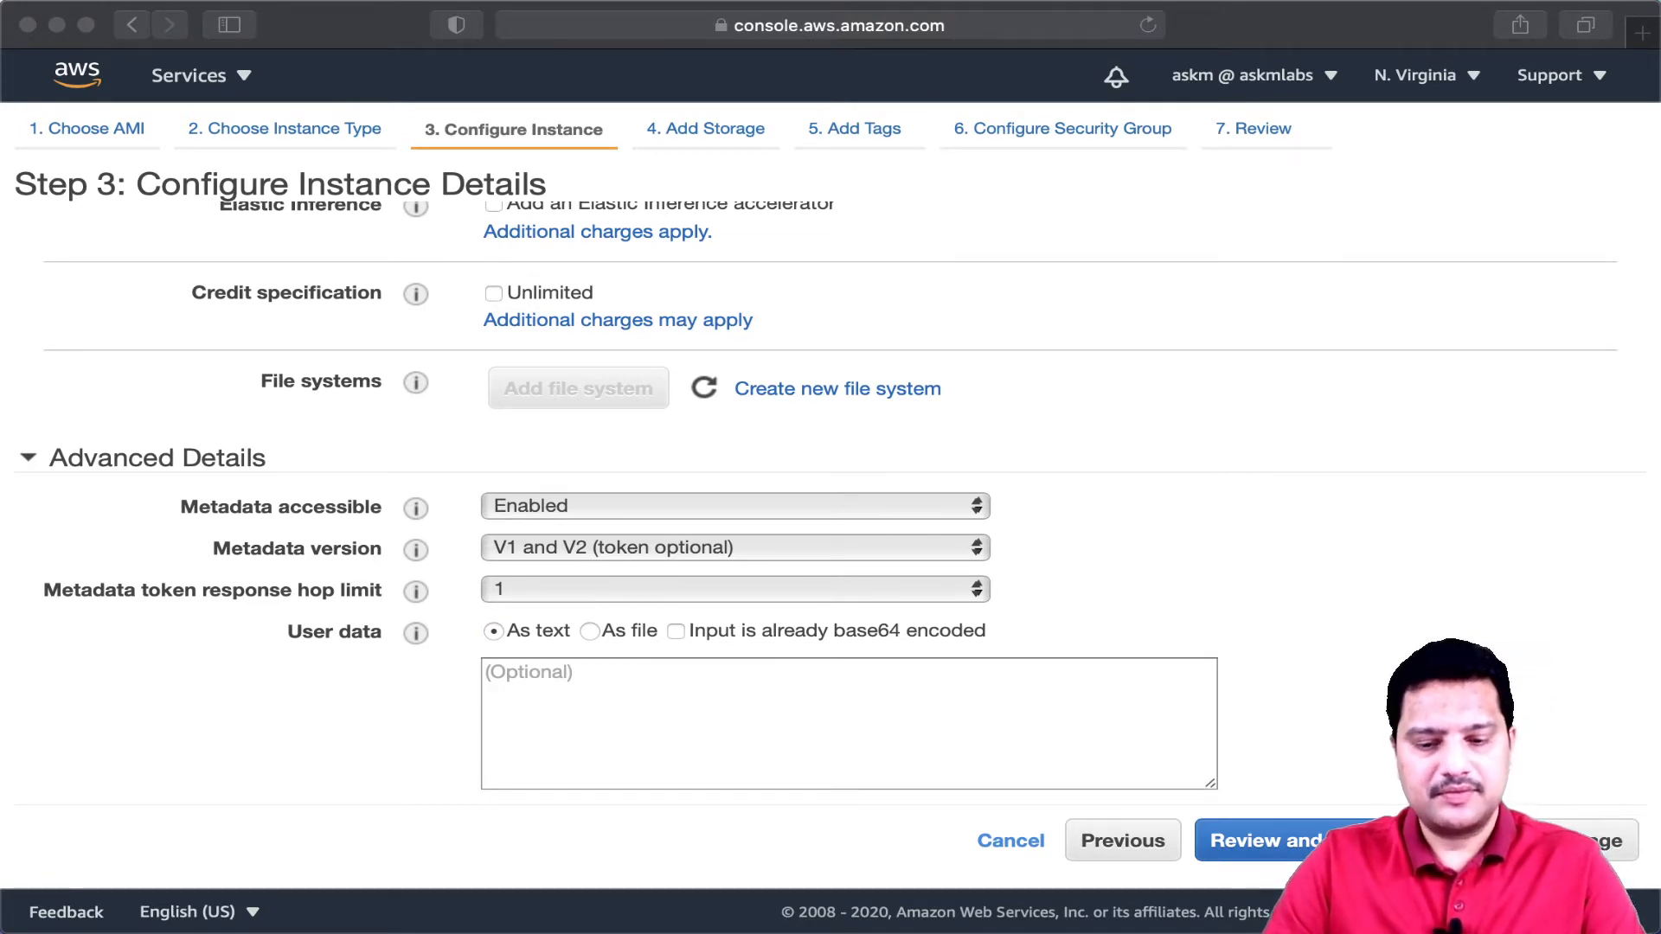
{"action": "left_click", "coordinate": [531, 685]}
{"action": "left_click", "coordinate": [531, 688]}
{"action": "type", "text": "yum update -y yum install -y httpd systemctl start httpd.service systemctl enable httpd.service echo \"<body style=\\\"background-color:red;\\\"> <h1>User id : $(whoami) on Server $(hostname -I) at `date` </h1> </body>\" > /var/www/html/index.html"}
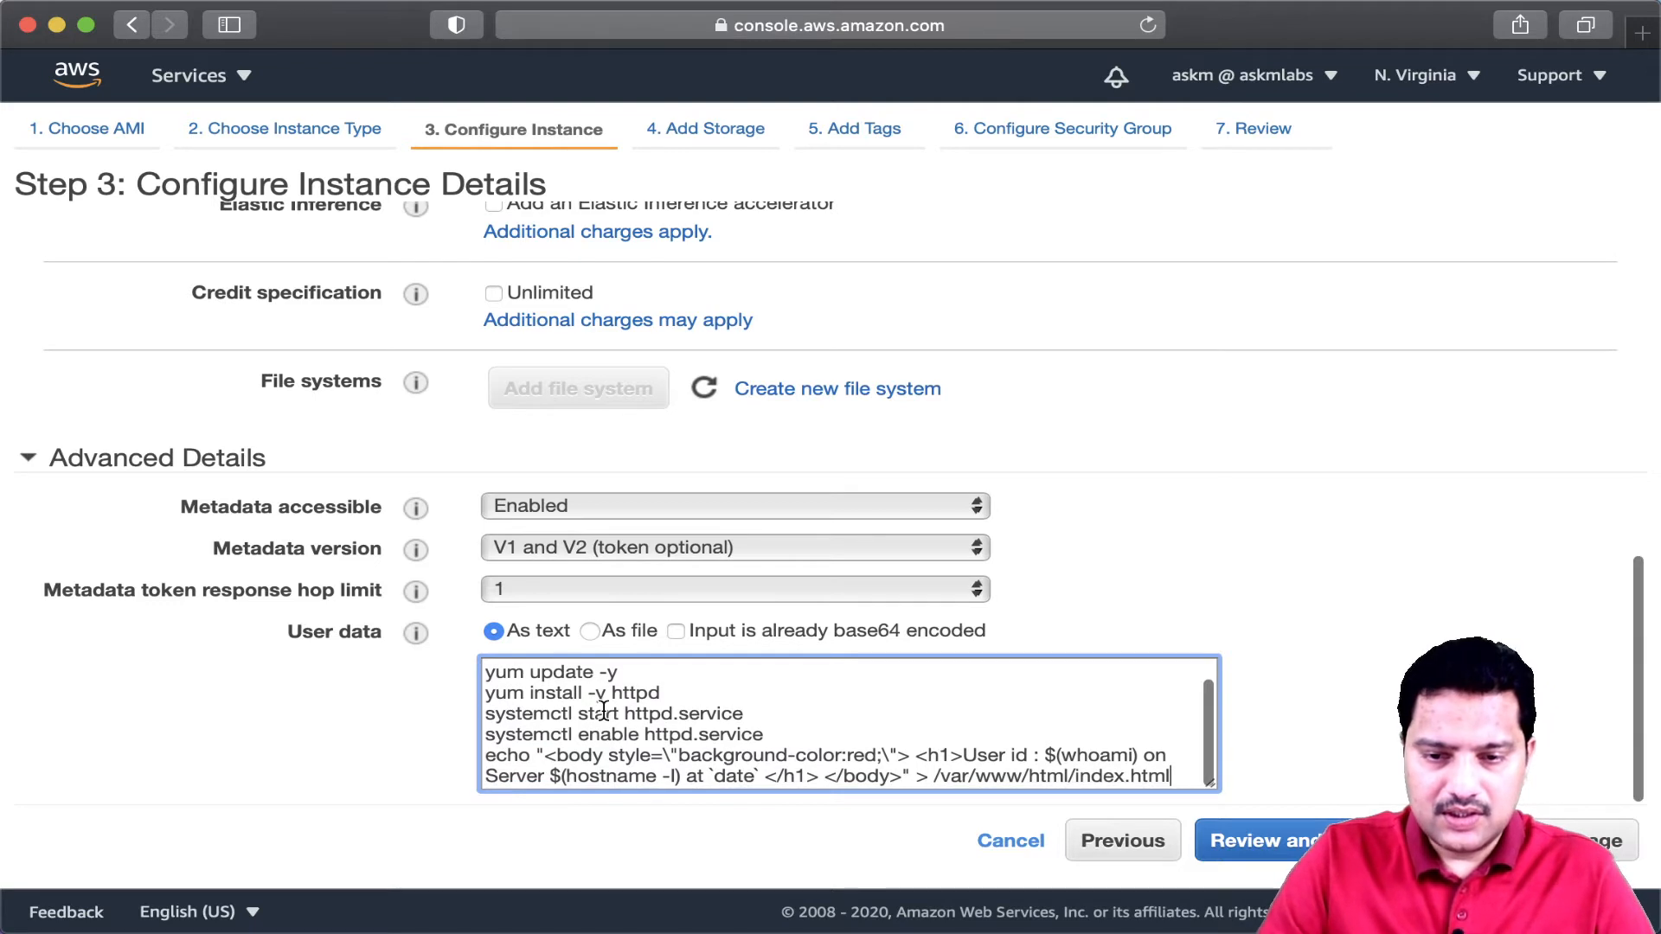
{"action": "scroll", "coordinate": [604, 710], "scroll_direction": "up", "scroll_amount": 4}
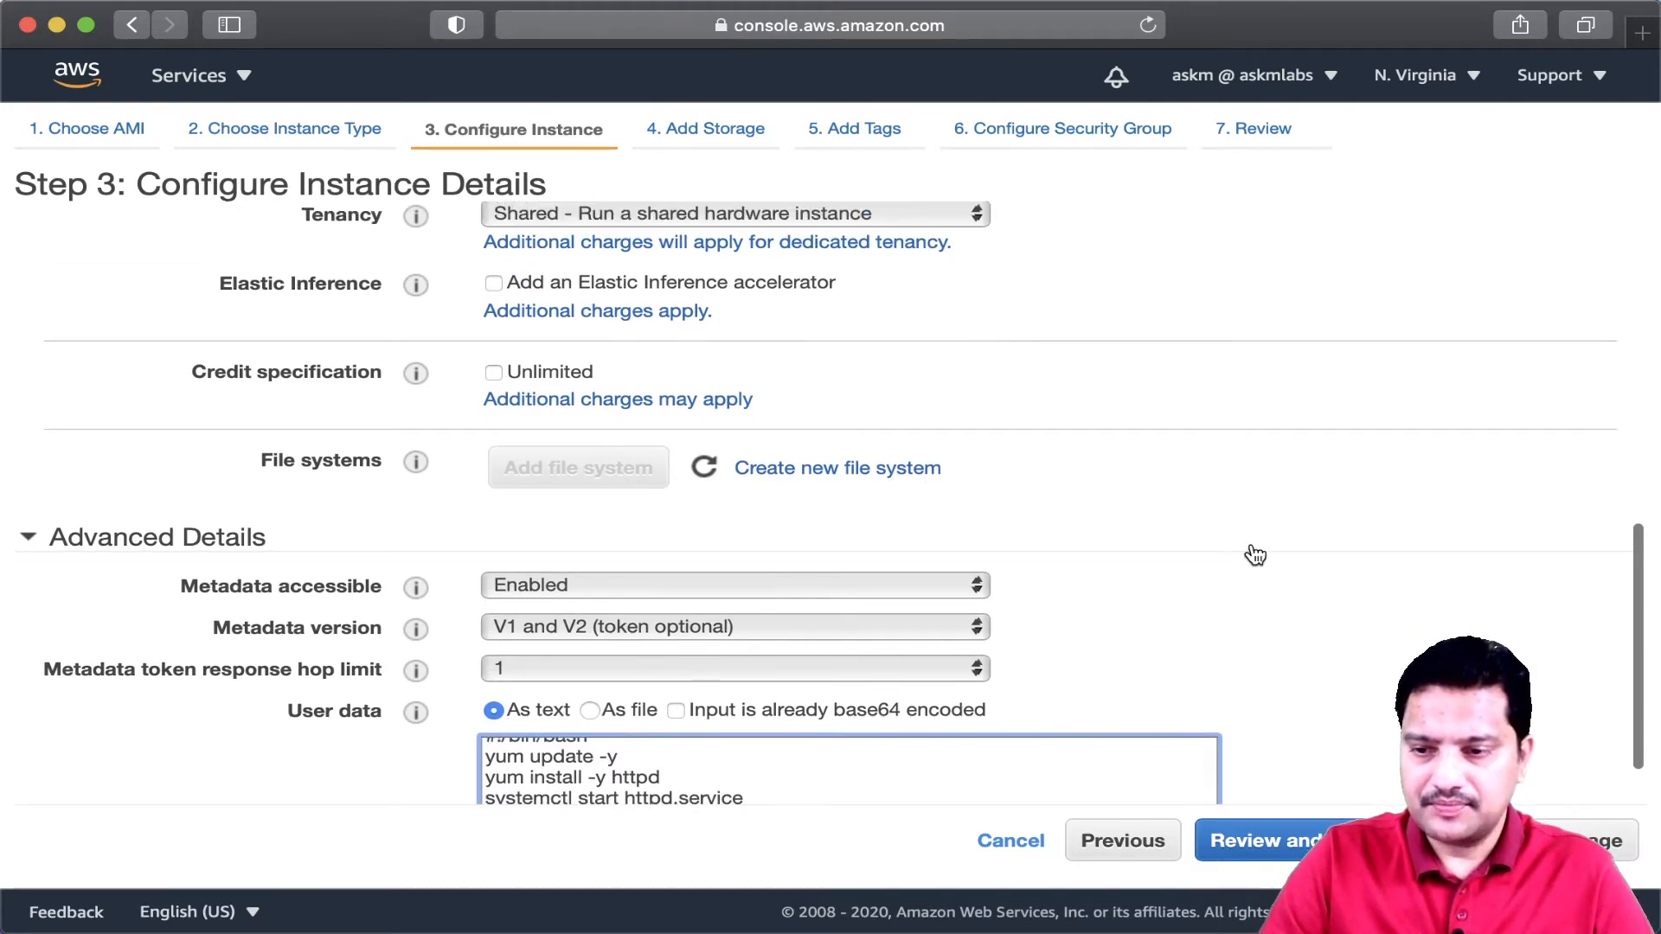
{"action": "scroll", "coordinate": [1253, 544], "scroll_direction": "down", "scroll_amount": 3}
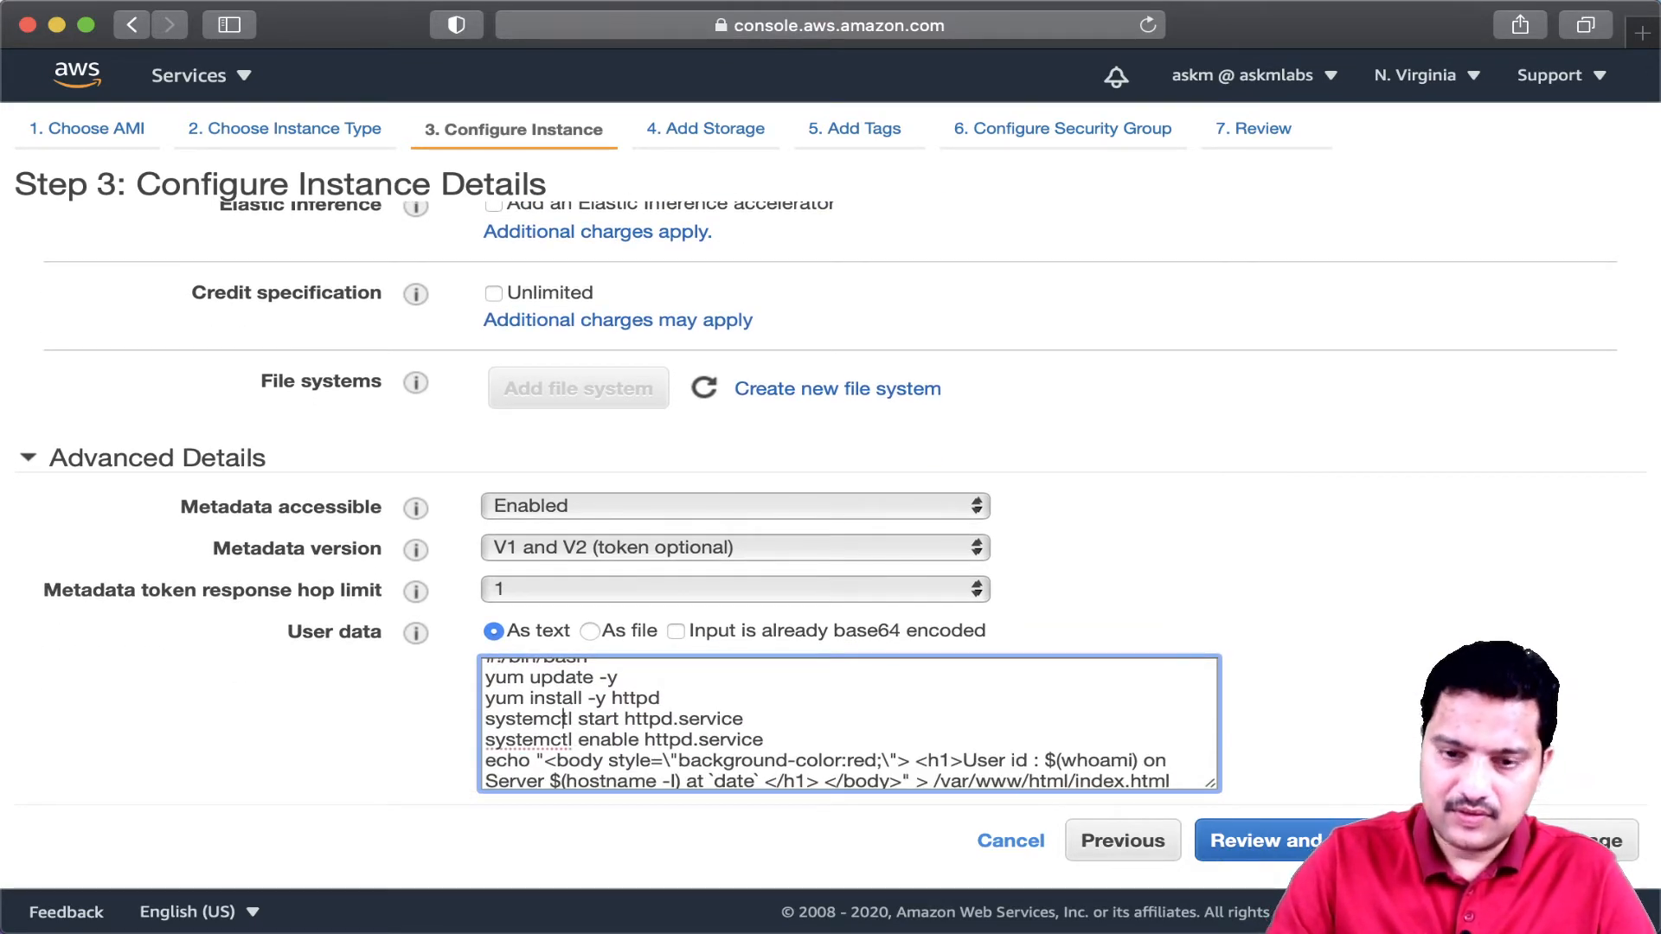
{"action": "scroll", "coordinate": [560, 739], "scroll_direction": "up", "scroll_amount": 1}
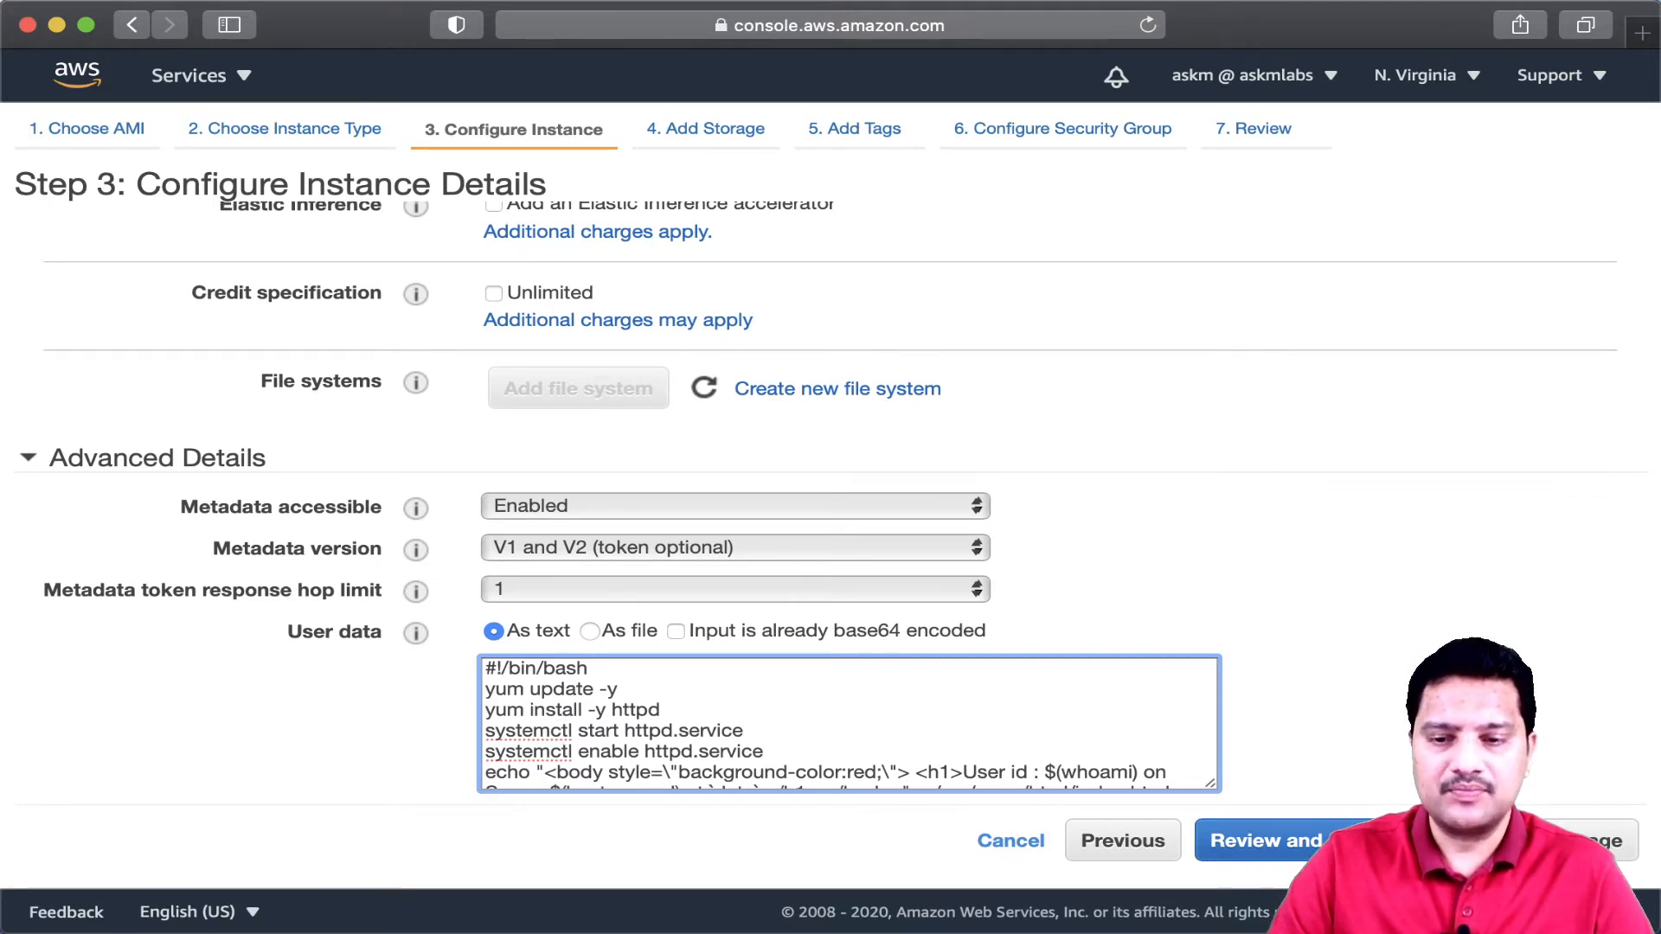
{"action": "key", "text": "Down"}
{"action": "key", "text": "Down"}
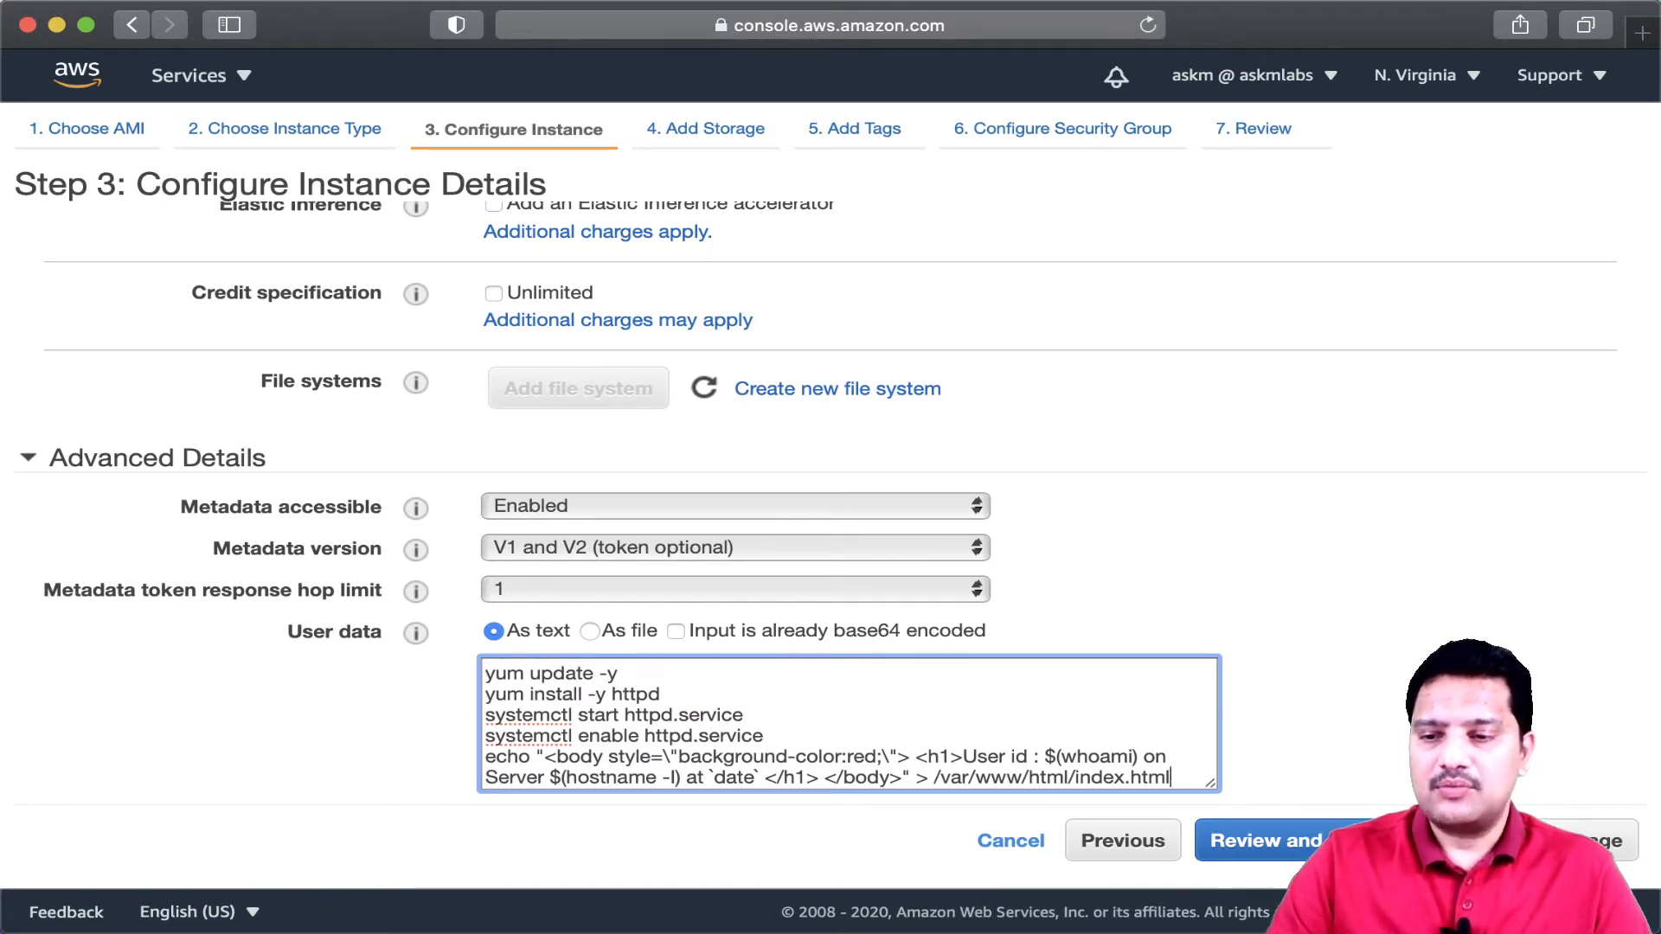
- Accept the default 8 GiB root storage, skip adding tags, and proceed to the security group configuration
{"action": "left_click", "coordinate": [1541, 840]}
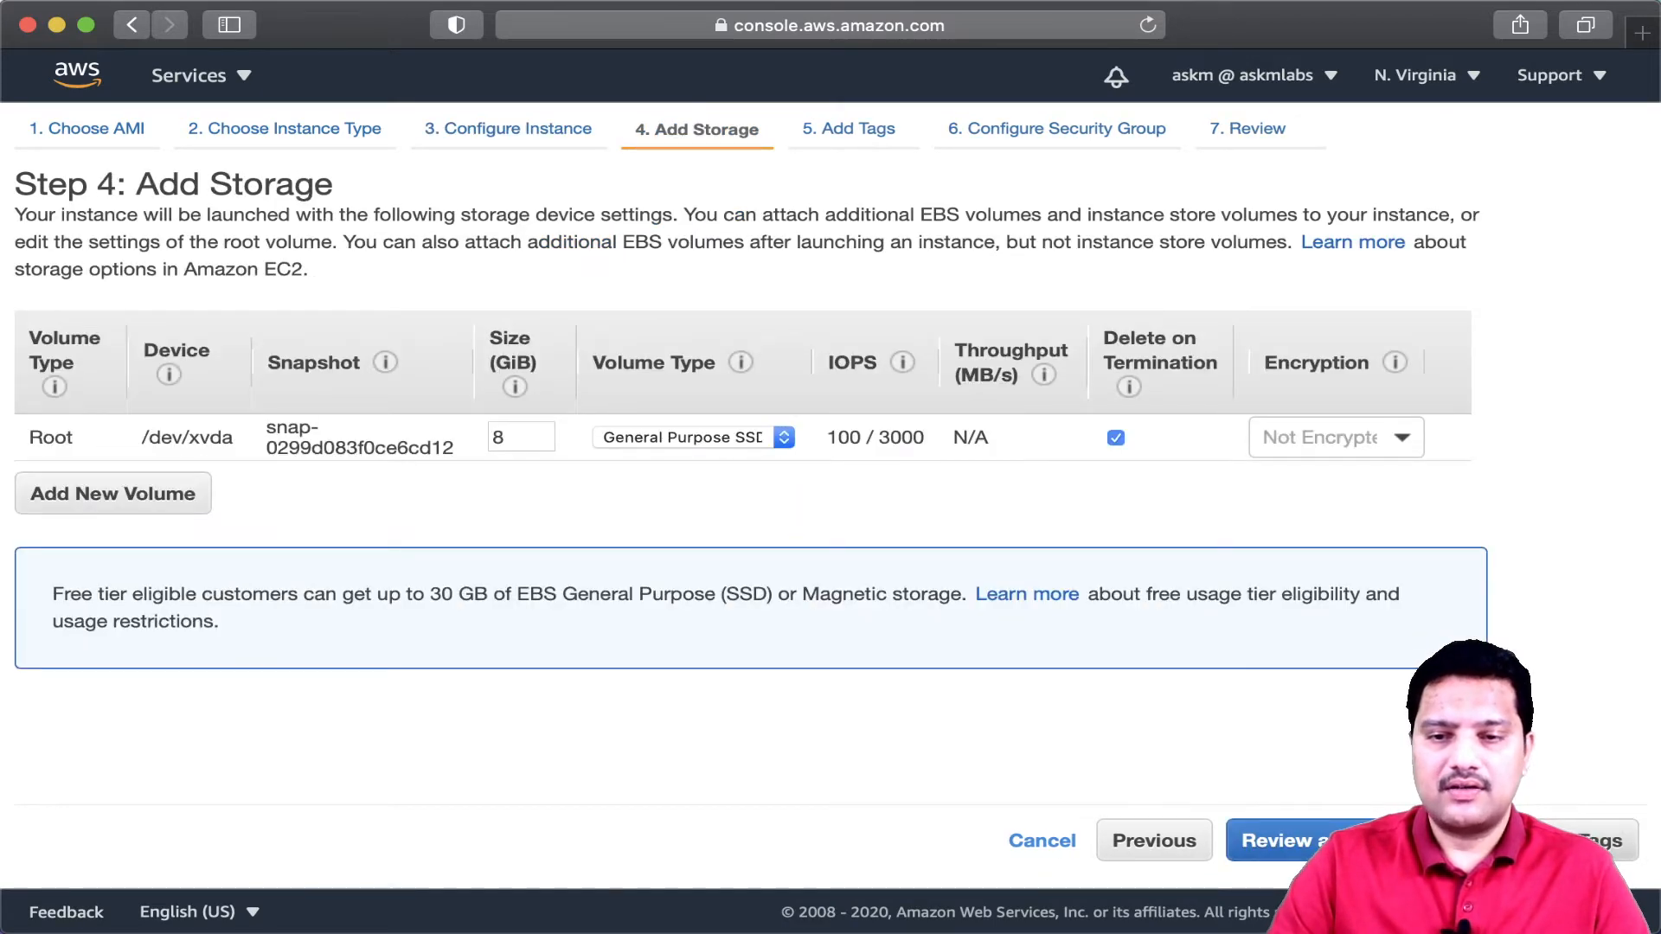
{"action": "left_click", "coordinate": [1542, 841]}
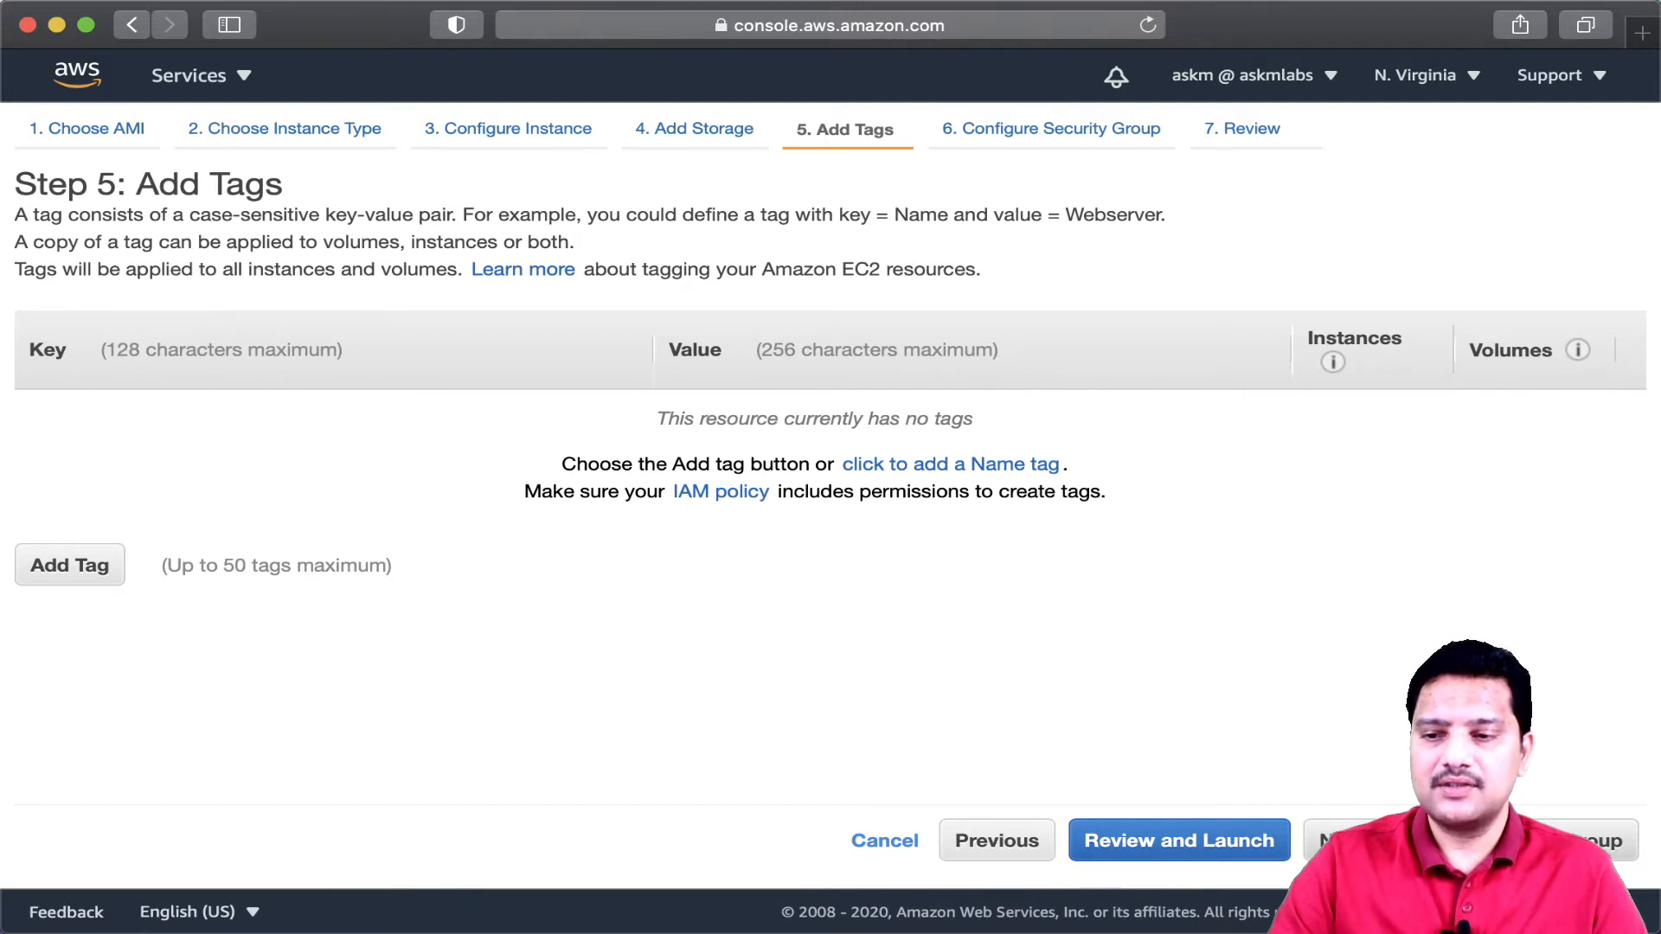
{"action": "left_click", "coordinate": [1541, 841]}
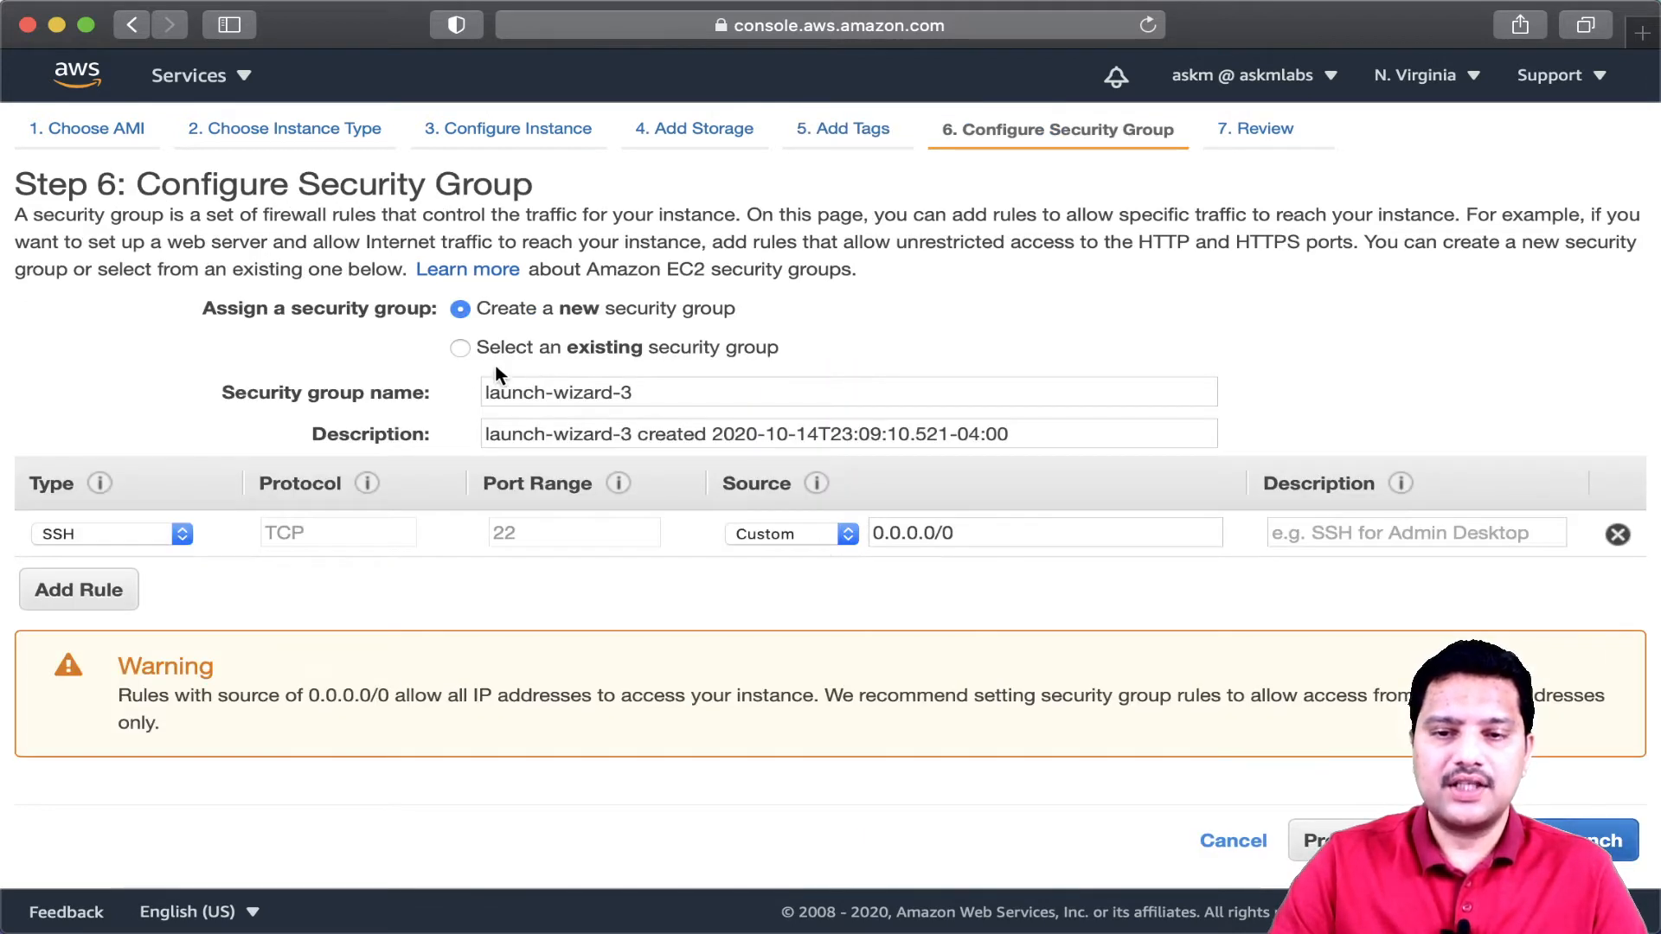
- Assign the existing security group ec2demosg to the instance and check its inbound rules for ports 80 and 22
{"action": "left_click", "coordinate": [460, 348]}
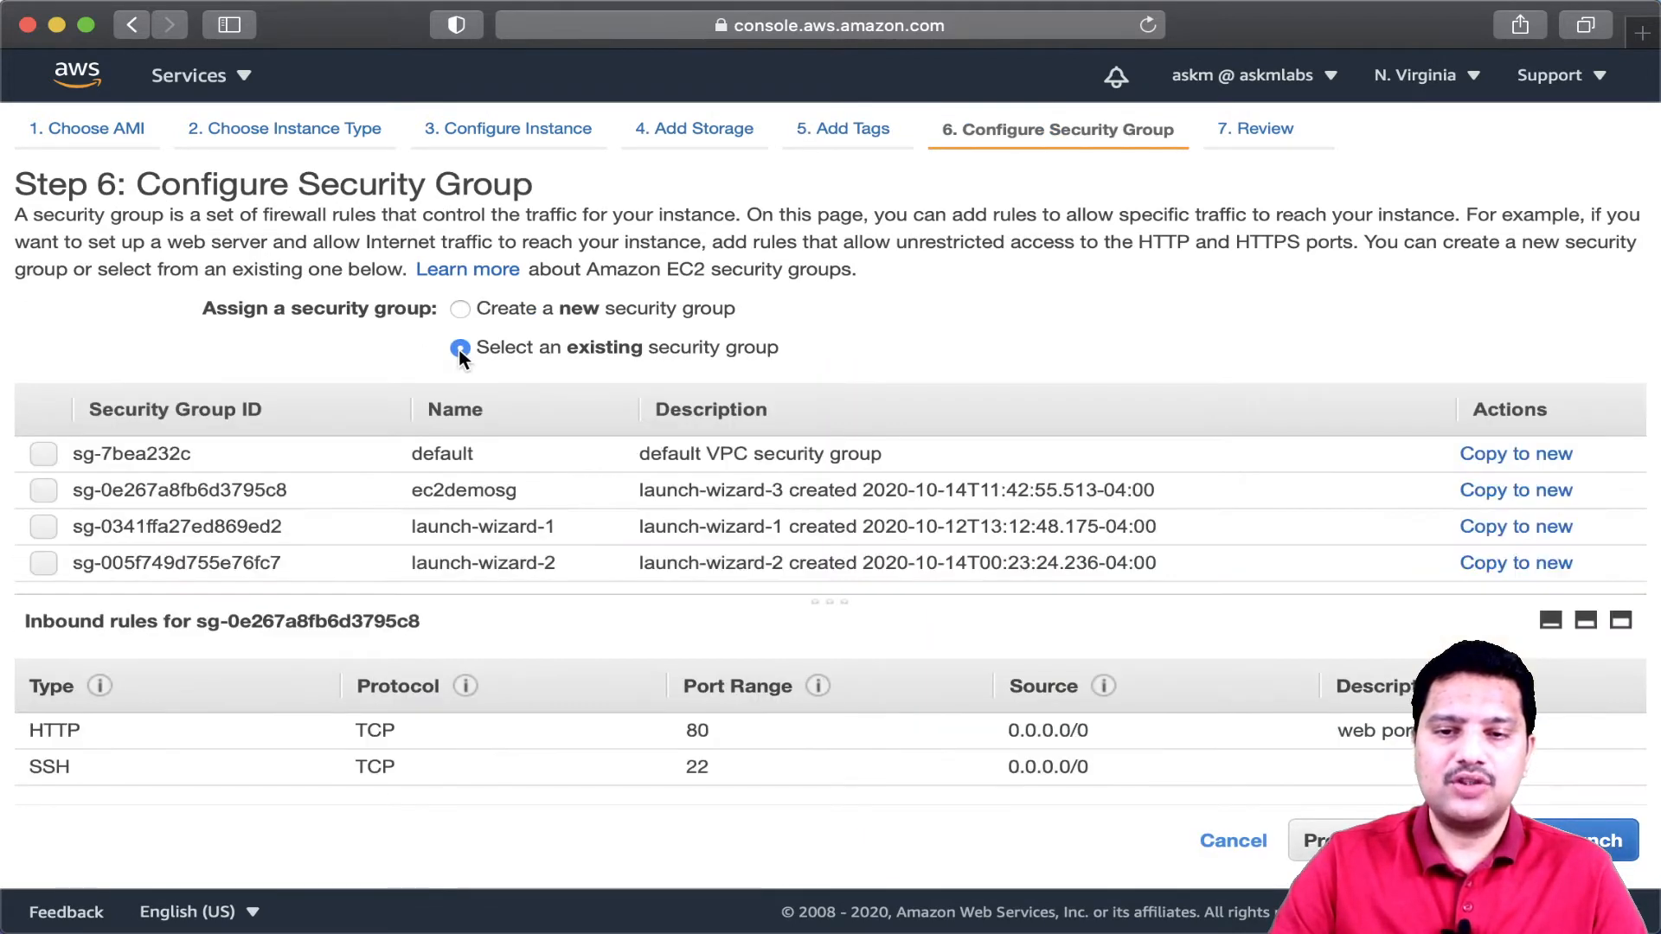
{"action": "left_click", "coordinate": [45, 491]}
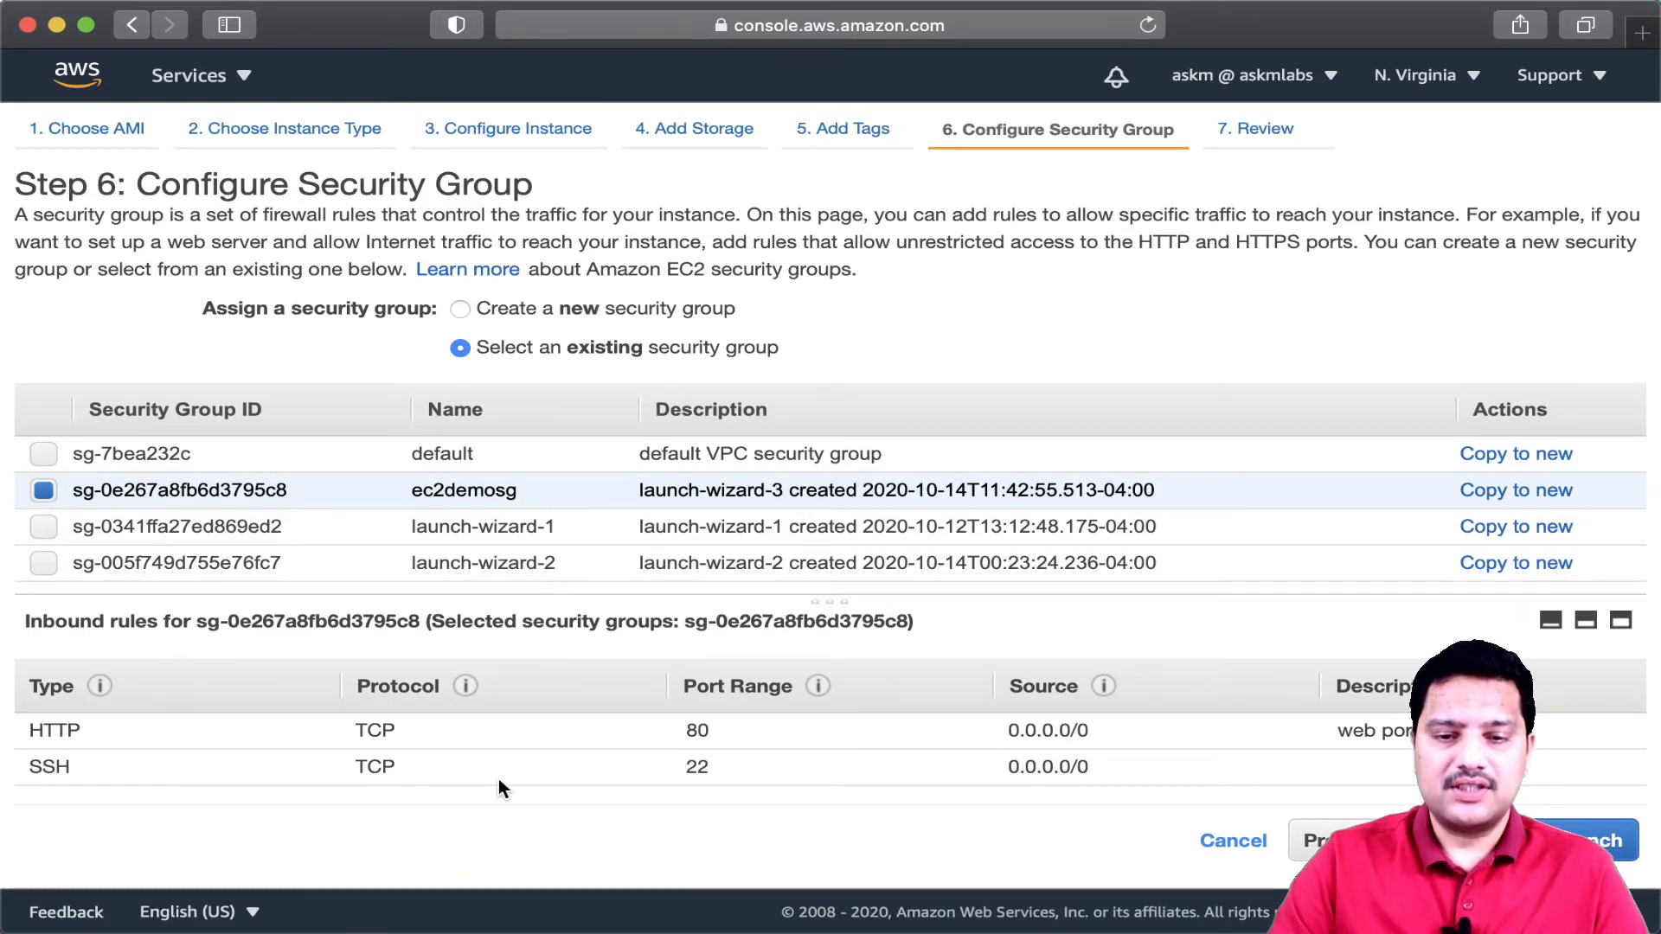
{"action": "key", "text": "ctrl+a"}
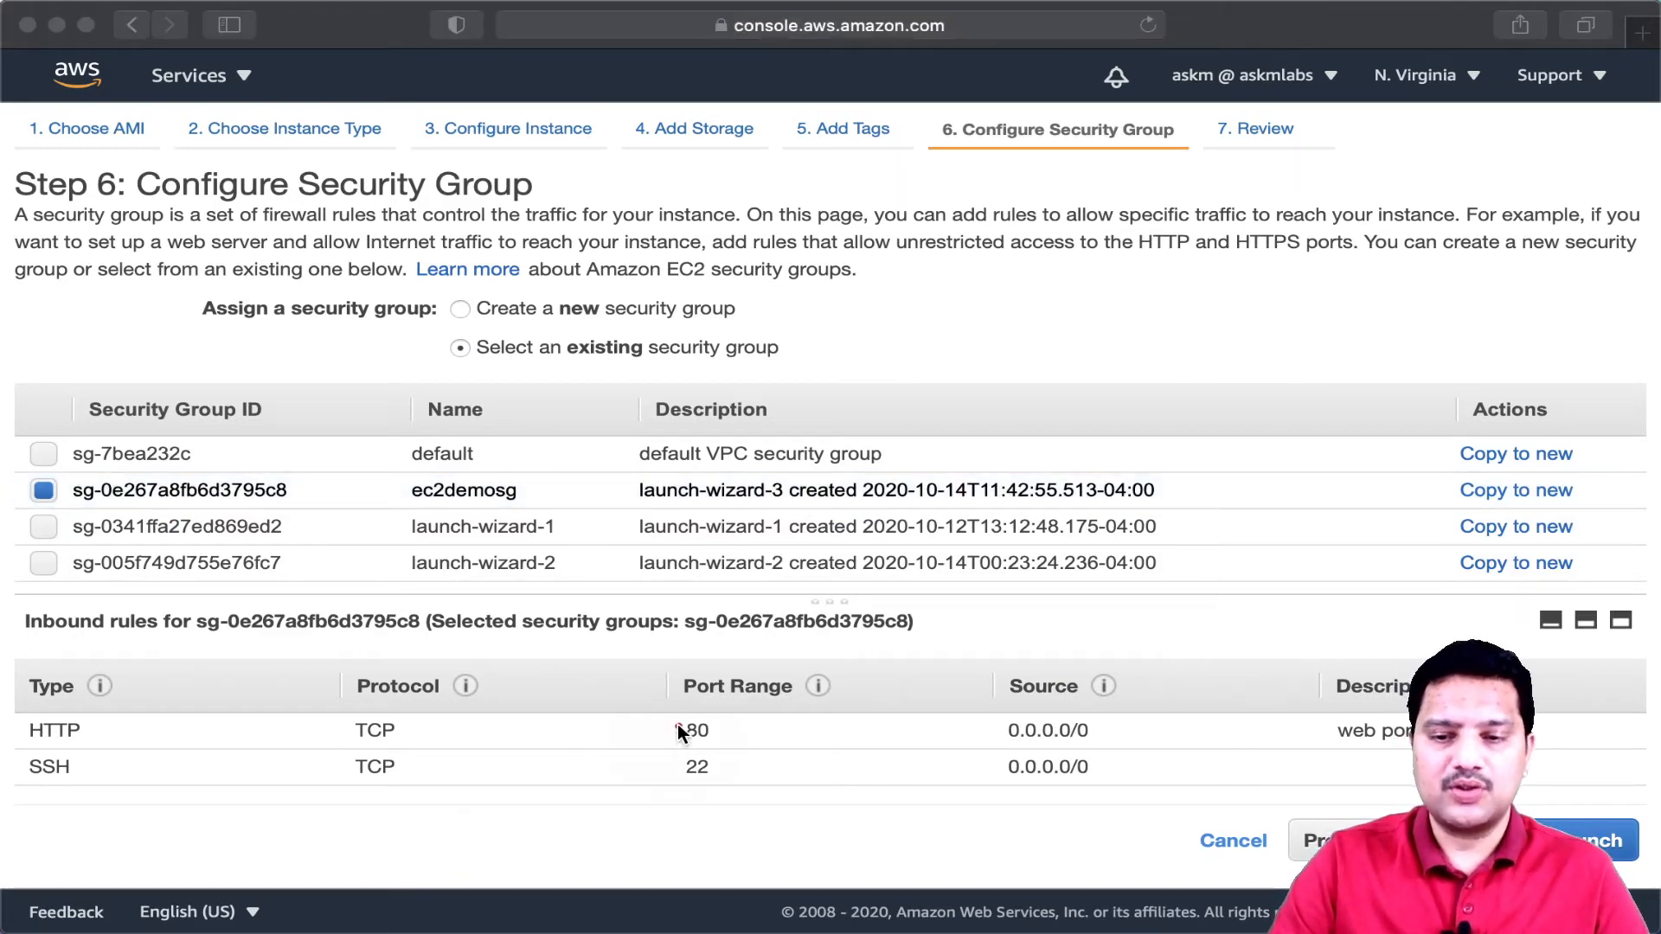
{"action": "mouse_move", "coordinate": [678, 724]}
{"action": "left_mouse_down"}
{"action": "mouse_move", "coordinate": [727, 742]}
{"action": "mouse_move", "coordinate": [702, 719]}
{"action": "left_mouse_up"}
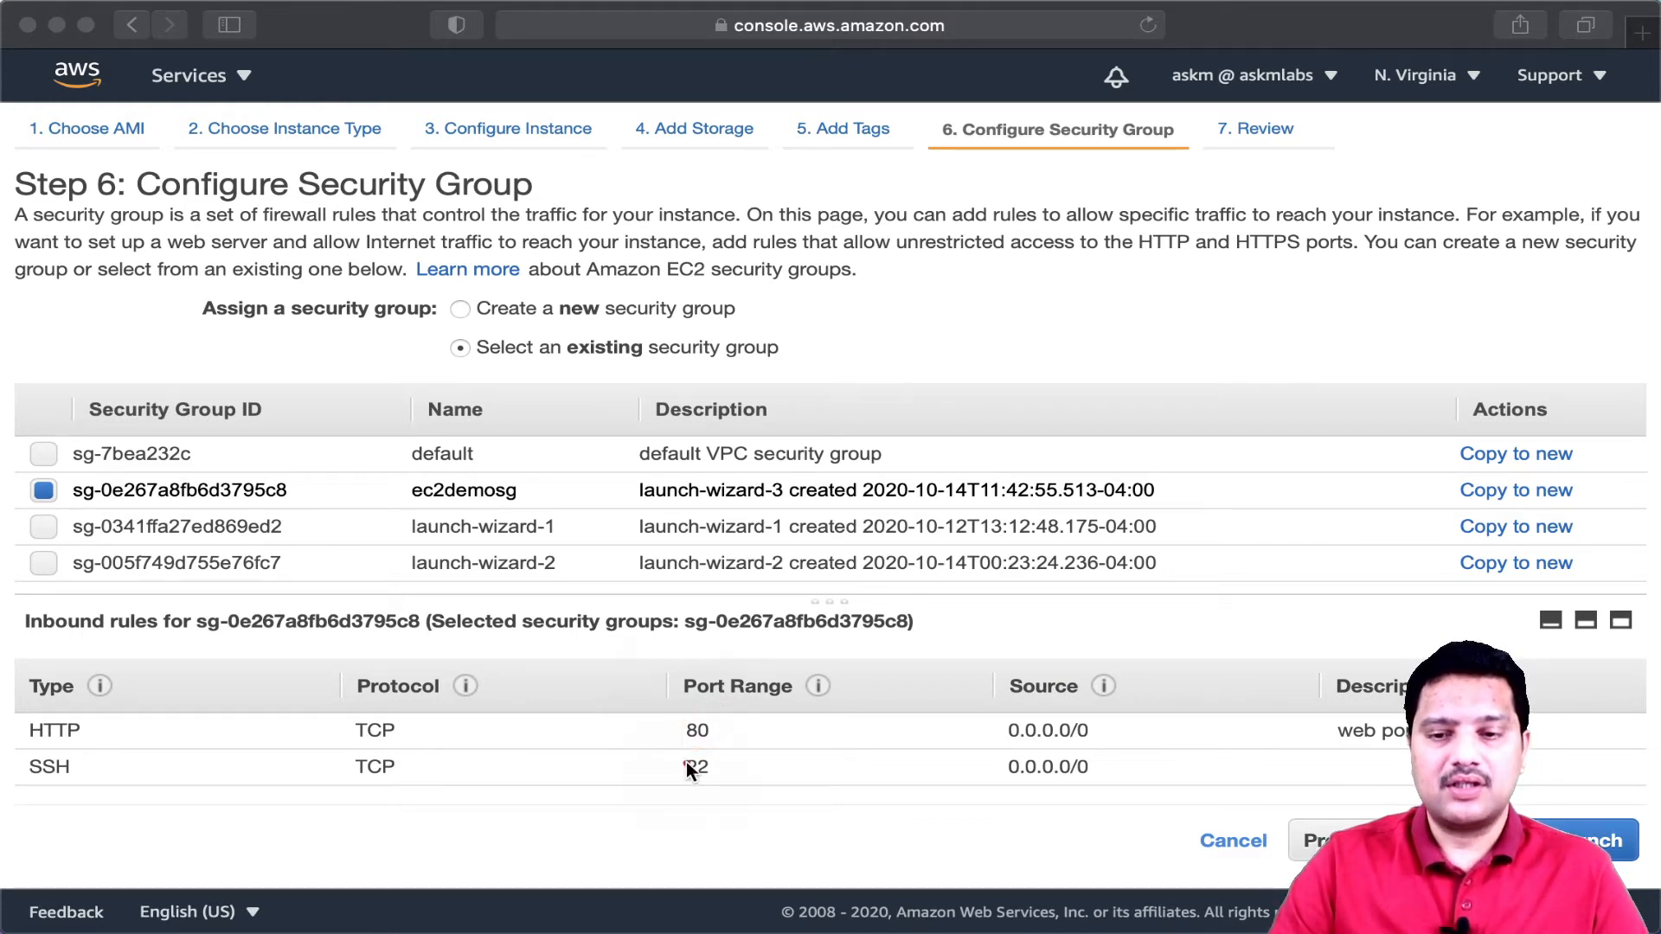
{"action": "left_click_drag", "start_coordinate": [681, 755], "coordinate": [741, 790]}
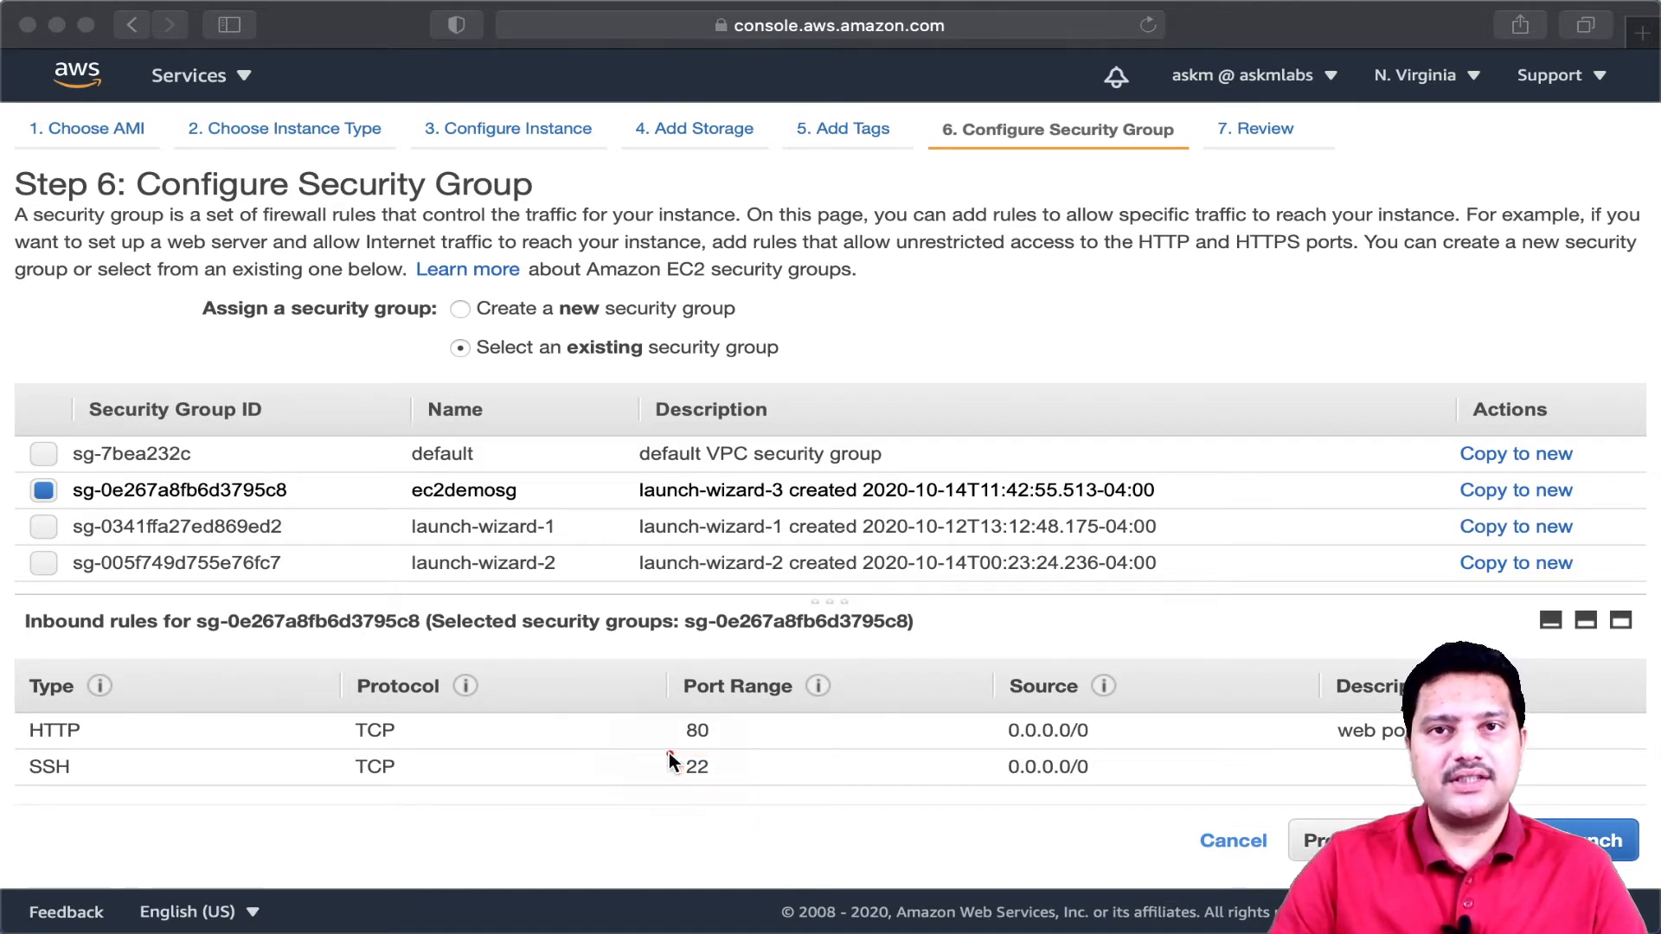
{"action": "mouse_move", "coordinate": [678, 723]}
{"action": "left_mouse_down"}
{"action": "mouse_move", "coordinate": [678, 772]}
{"action": "mouse_move", "coordinate": [702, 804]}
{"action": "left_mouse_up"}
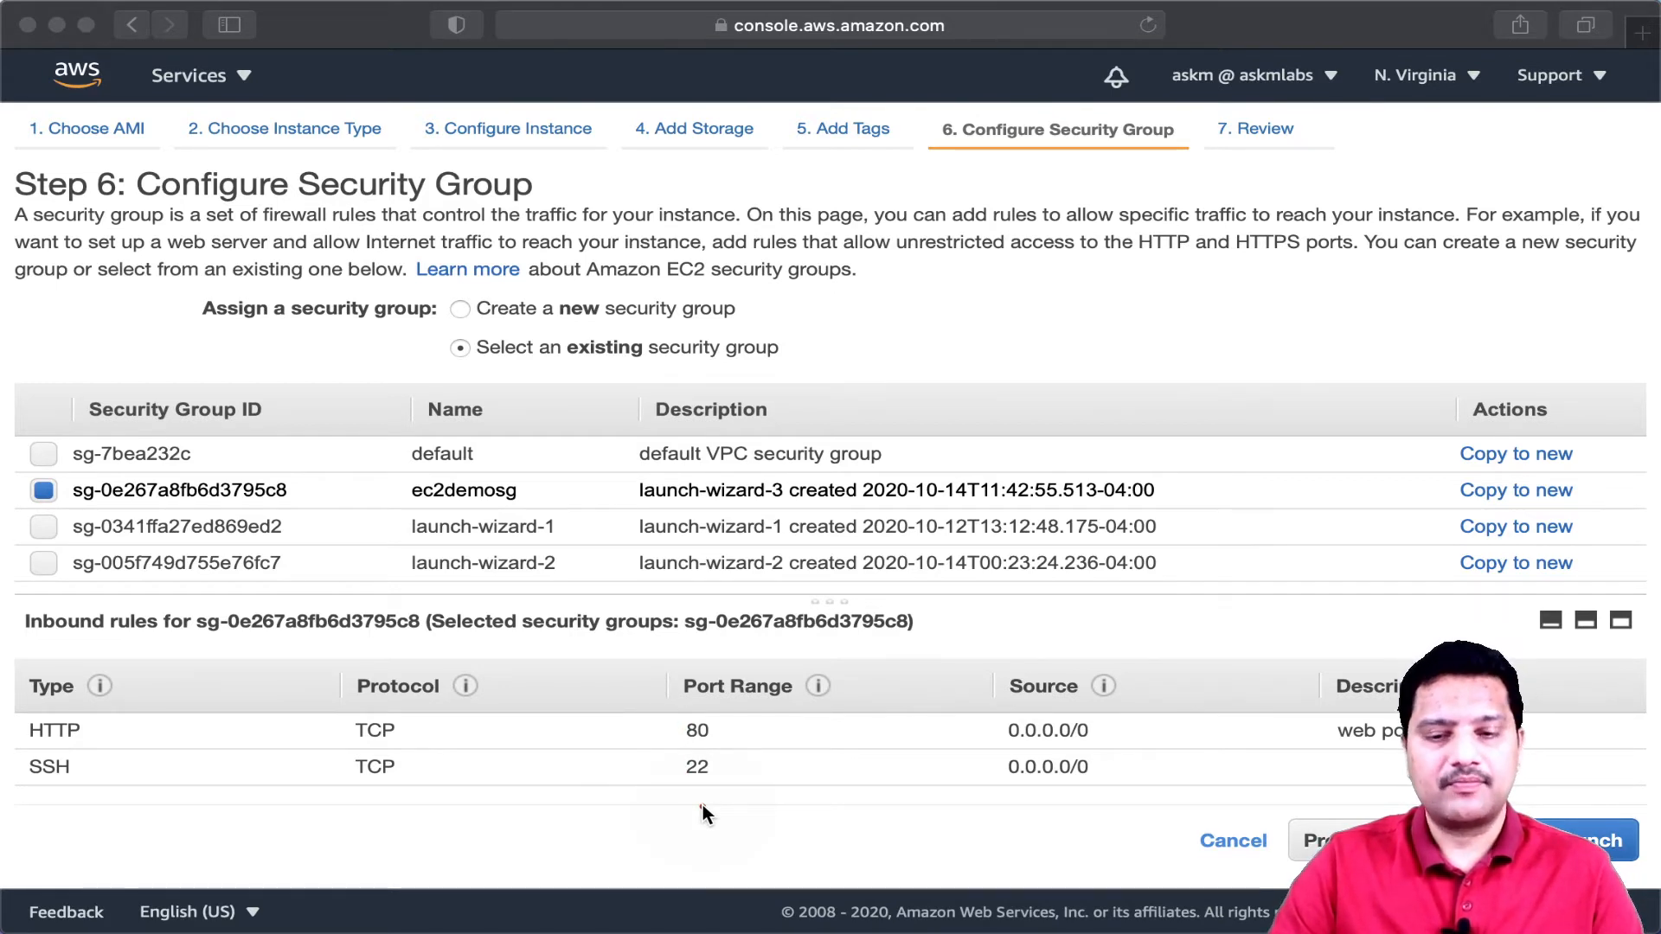
{"action": "left_click", "coordinate": [870, 765]}
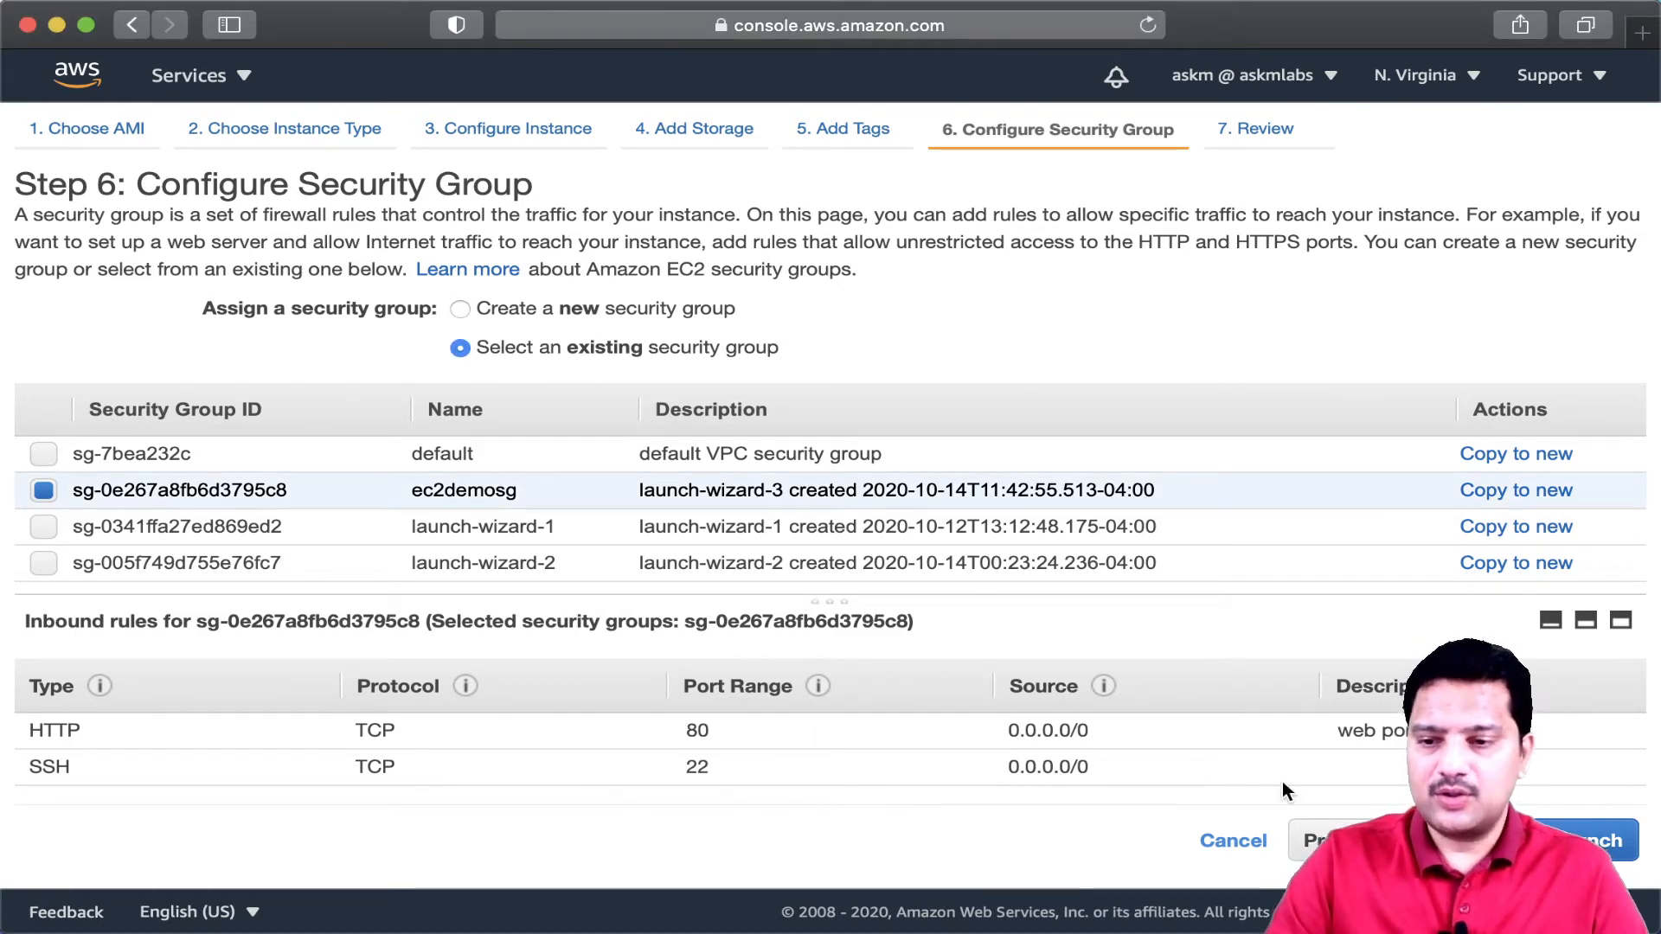
- Review the configuration and launch the instance with the existing key pair ec2demokp, acknowledging access to its private key file
{"action": "left_click", "coordinate": [1592, 840]}
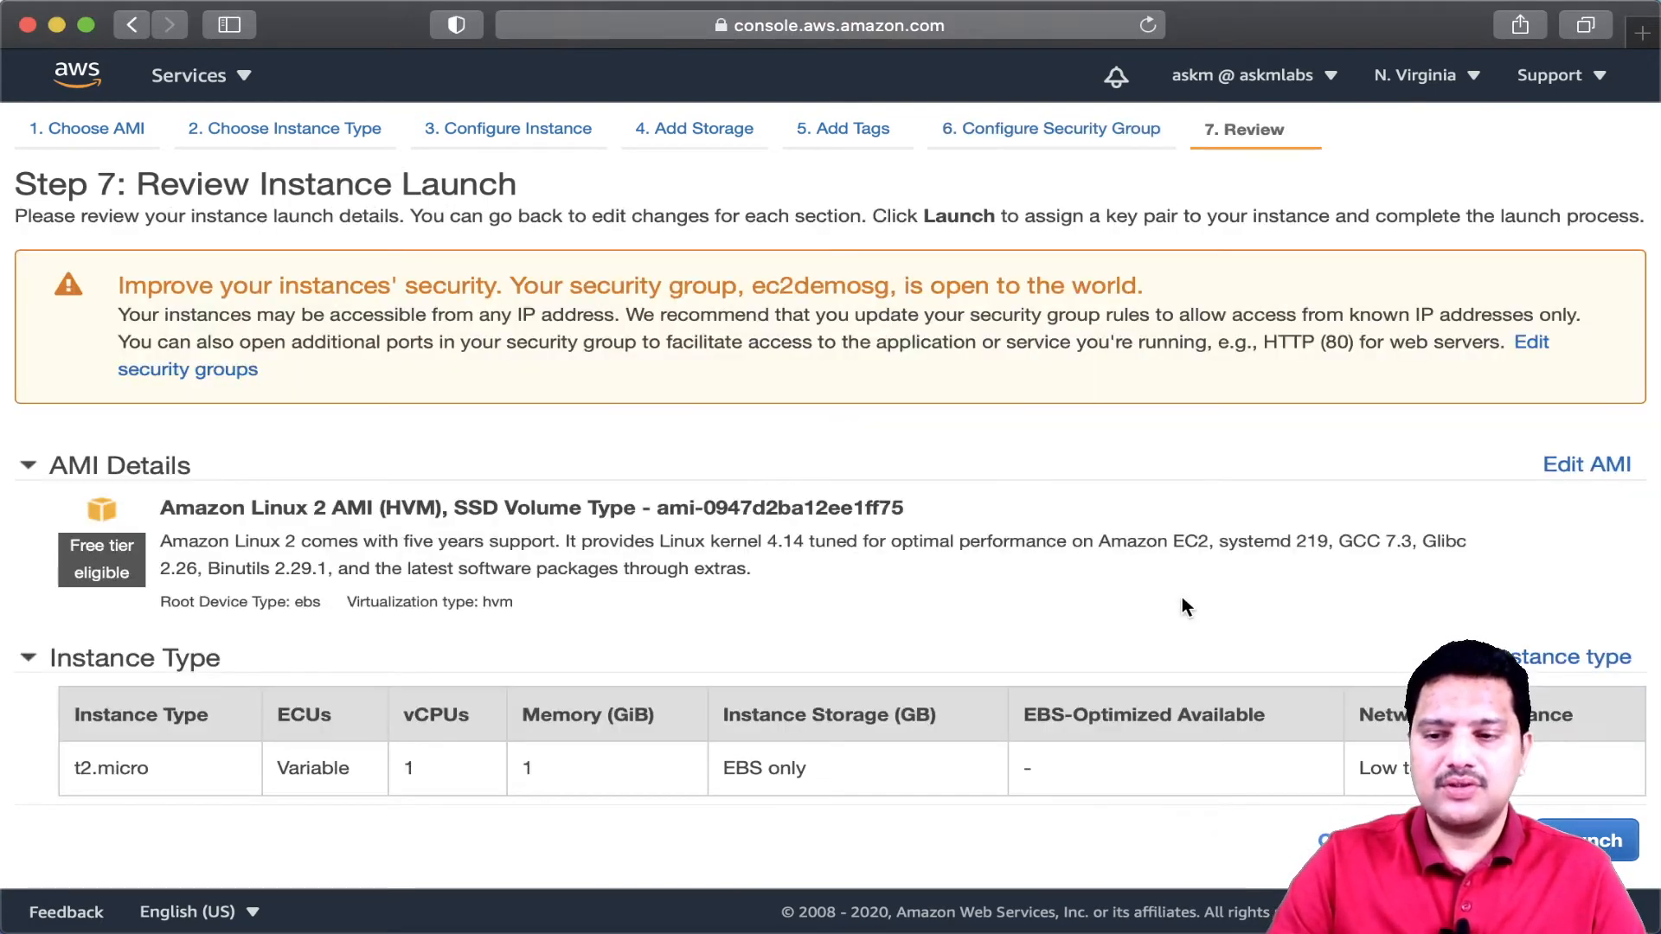
{"action": "scroll", "coordinate": [1181, 602], "scroll_direction": "down", "scroll_amount": 5}
{"action": "left_click", "coordinate": [1580, 829]}
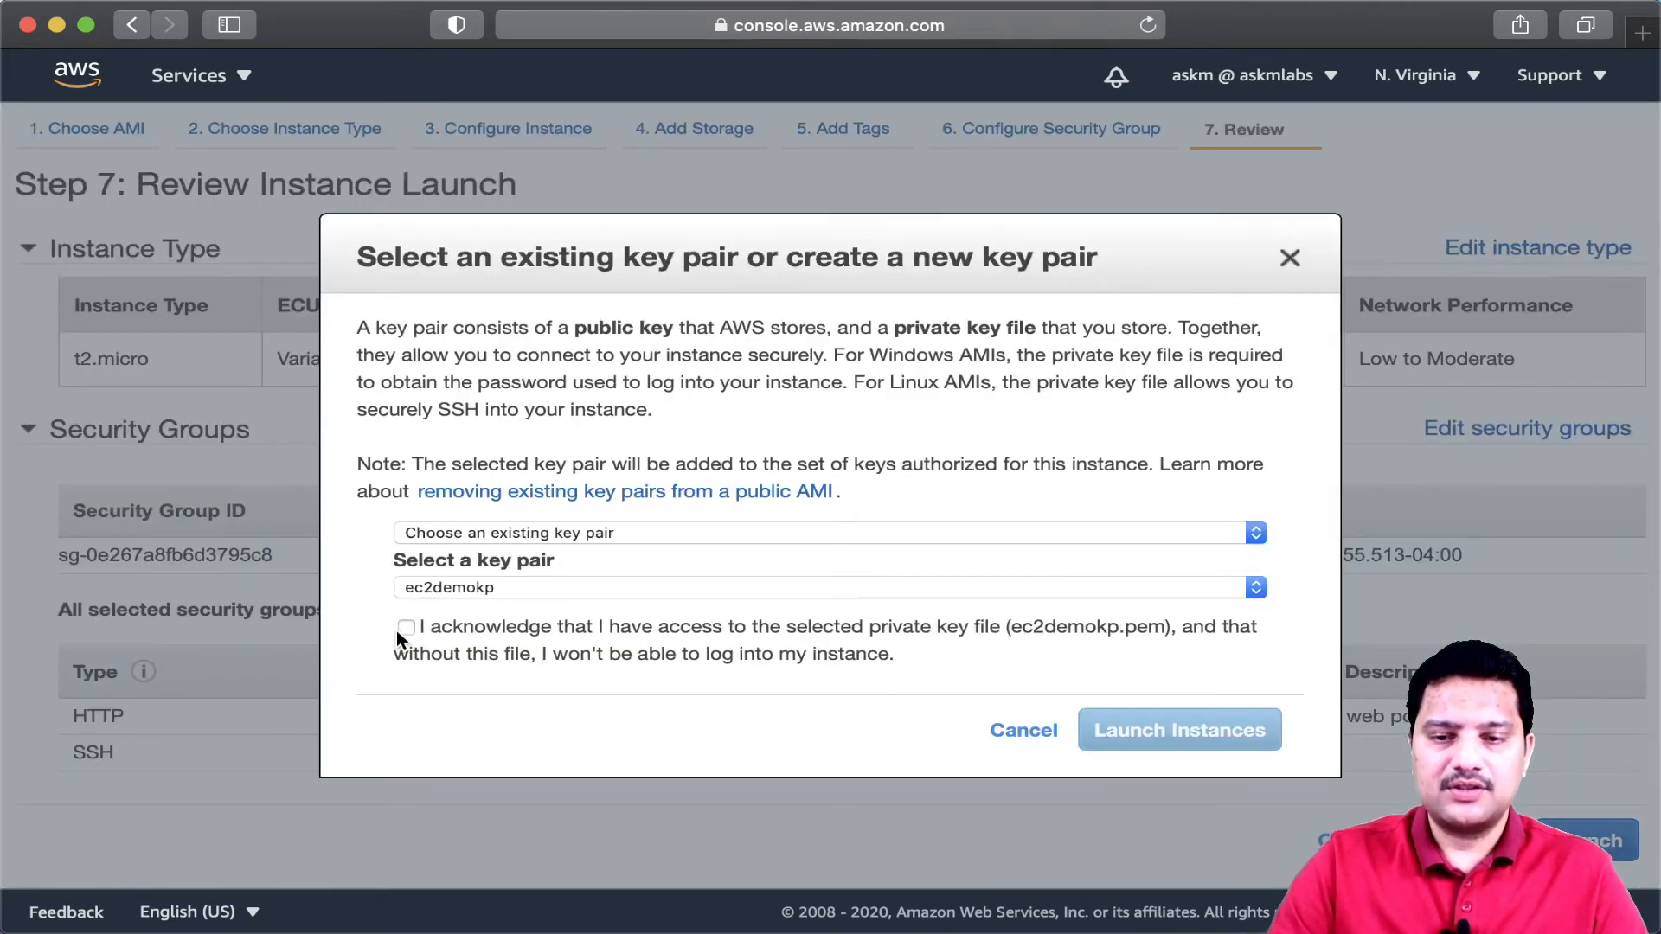
{"action": "left_click", "coordinate": [406, 627]}
{"action": "left_click", "coordinate": [1179, 730]}
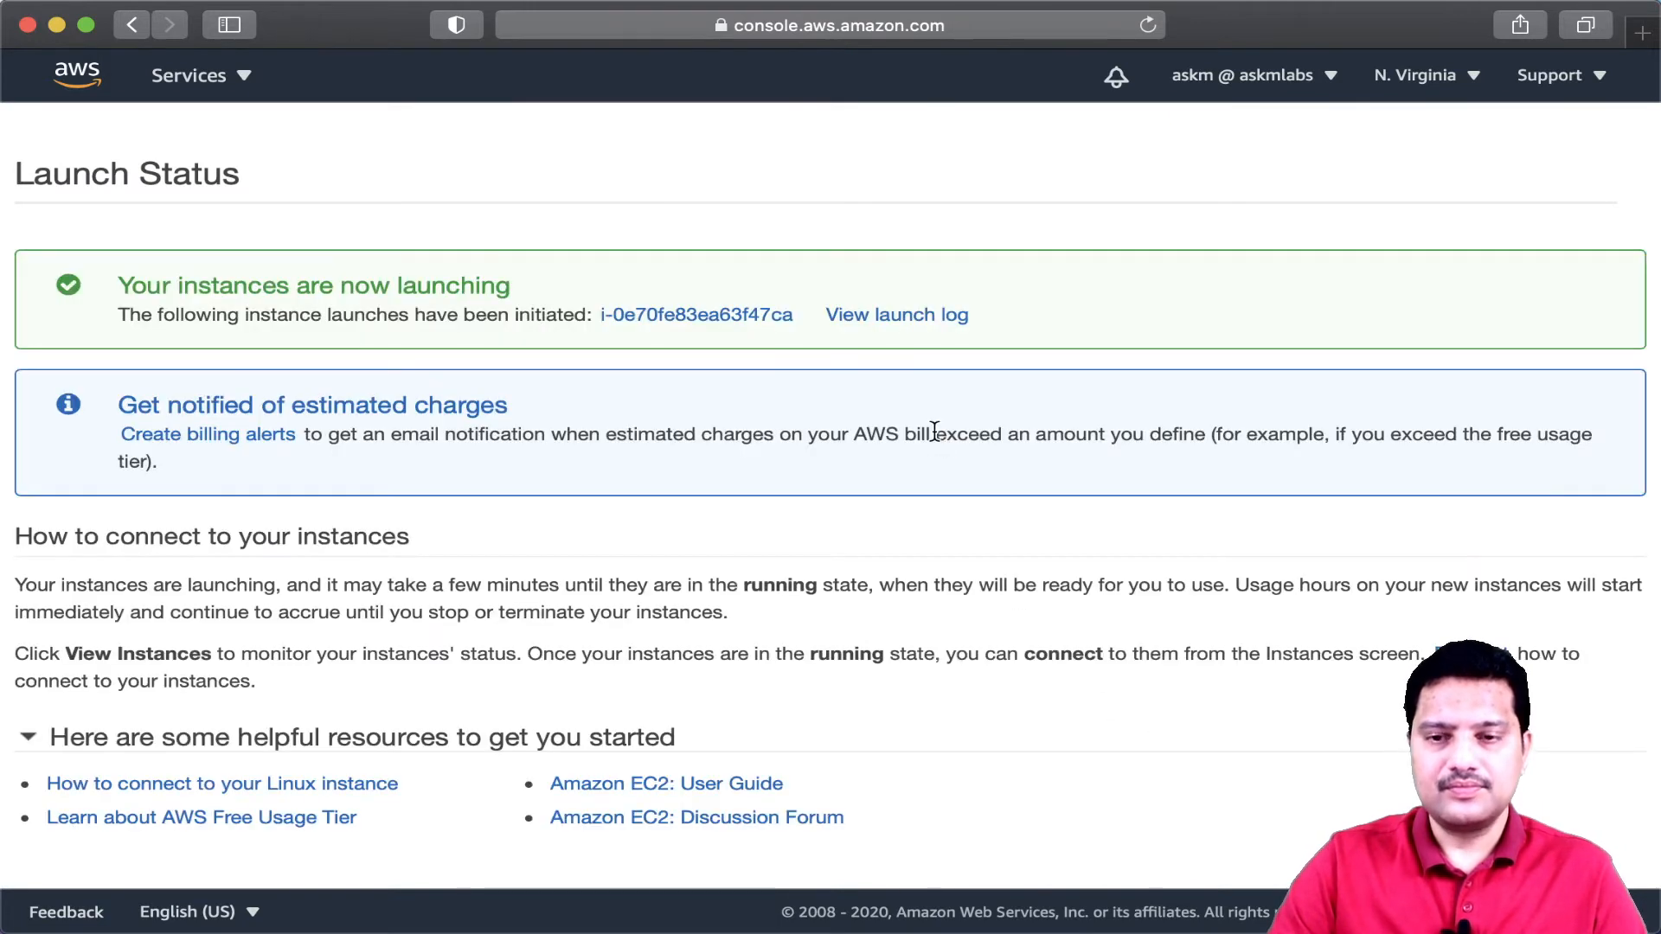
- Open the newly launched instance's summary and copy its public IPv4 address
{"action": "left_click", "coordinate": [769, 314]}
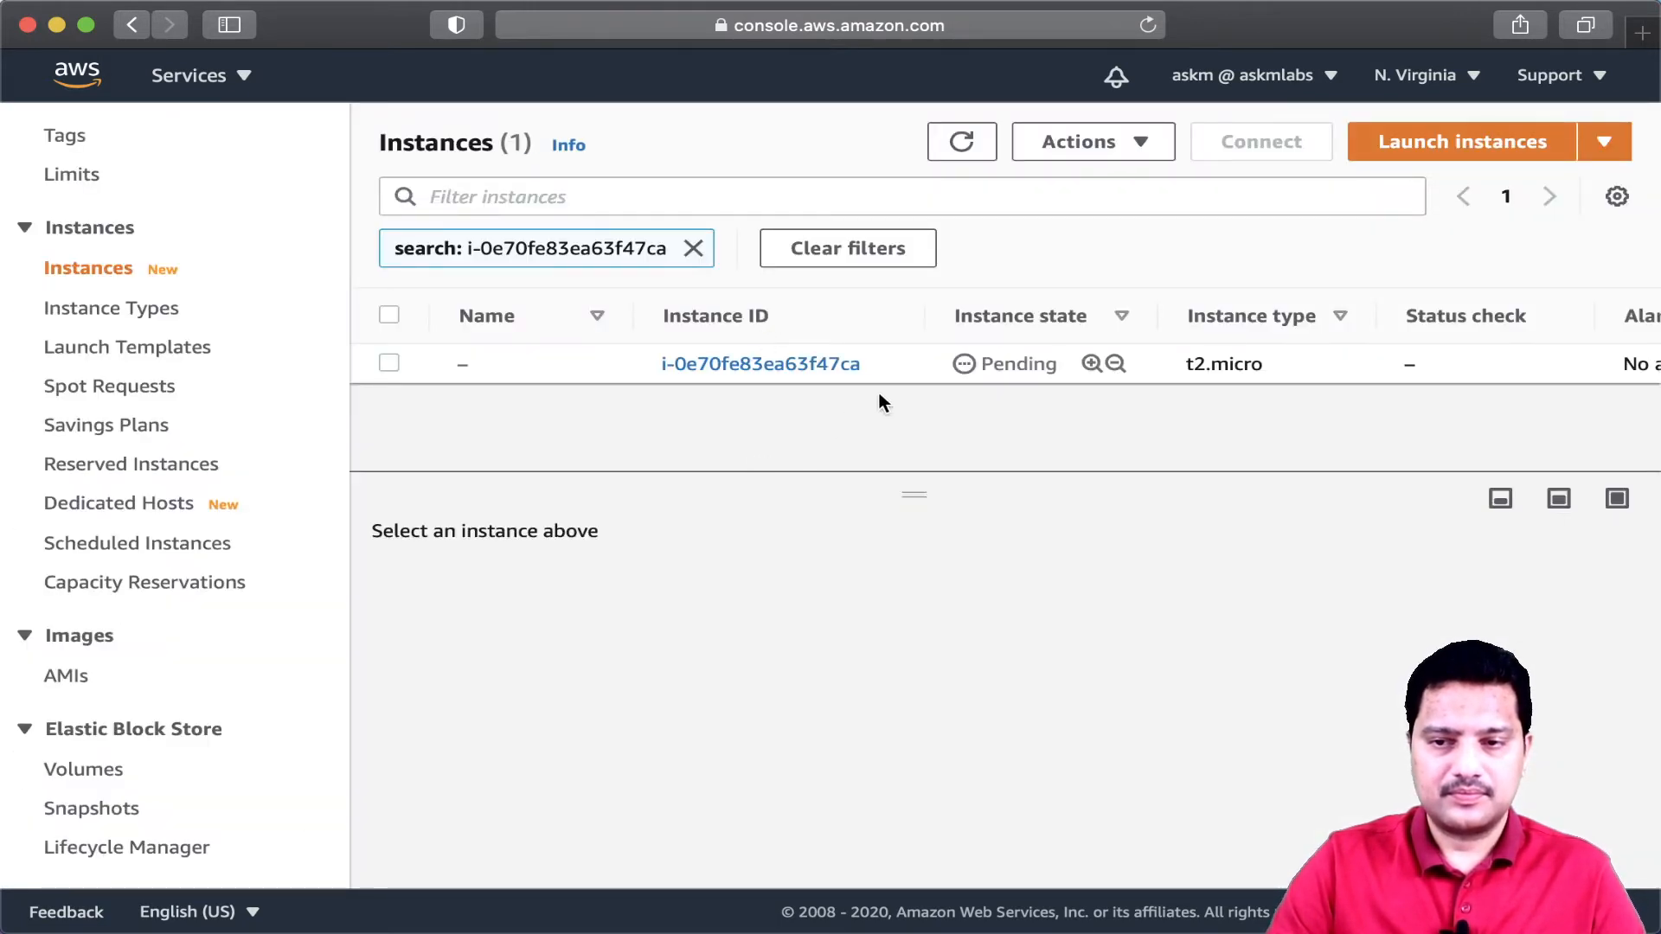
{"action": "left_click", "coordinate": [822, 366]}
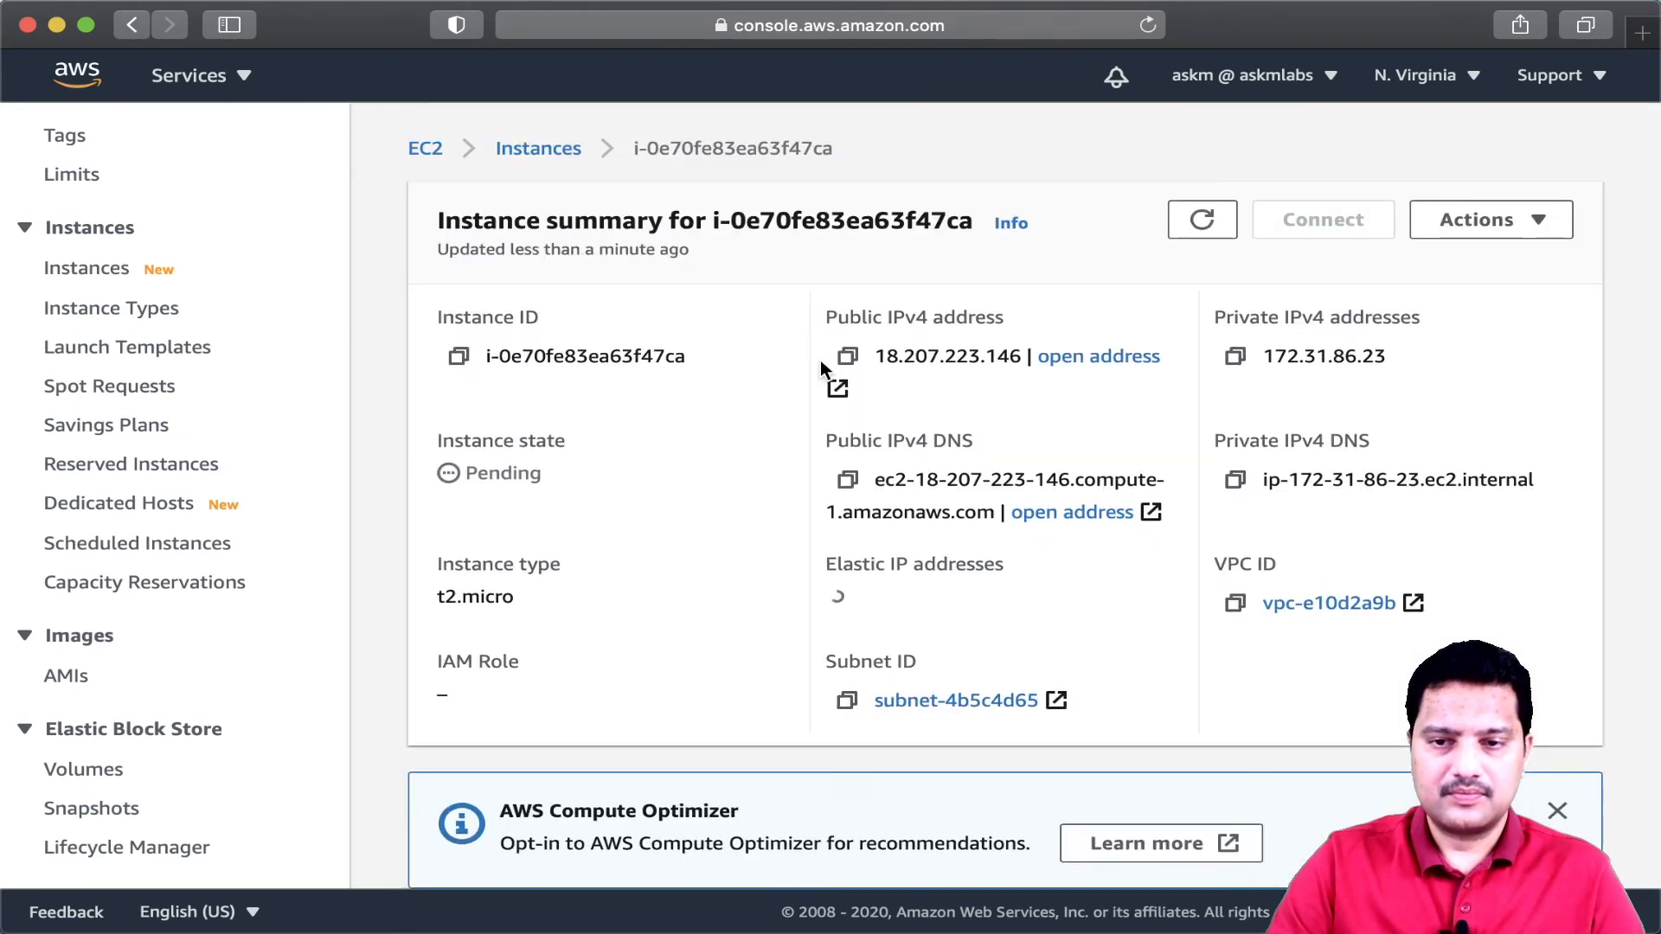
{"action": "scroll", "coordinate": [638, 499], "scroll_direction": "down", "scroll_amount": 3}
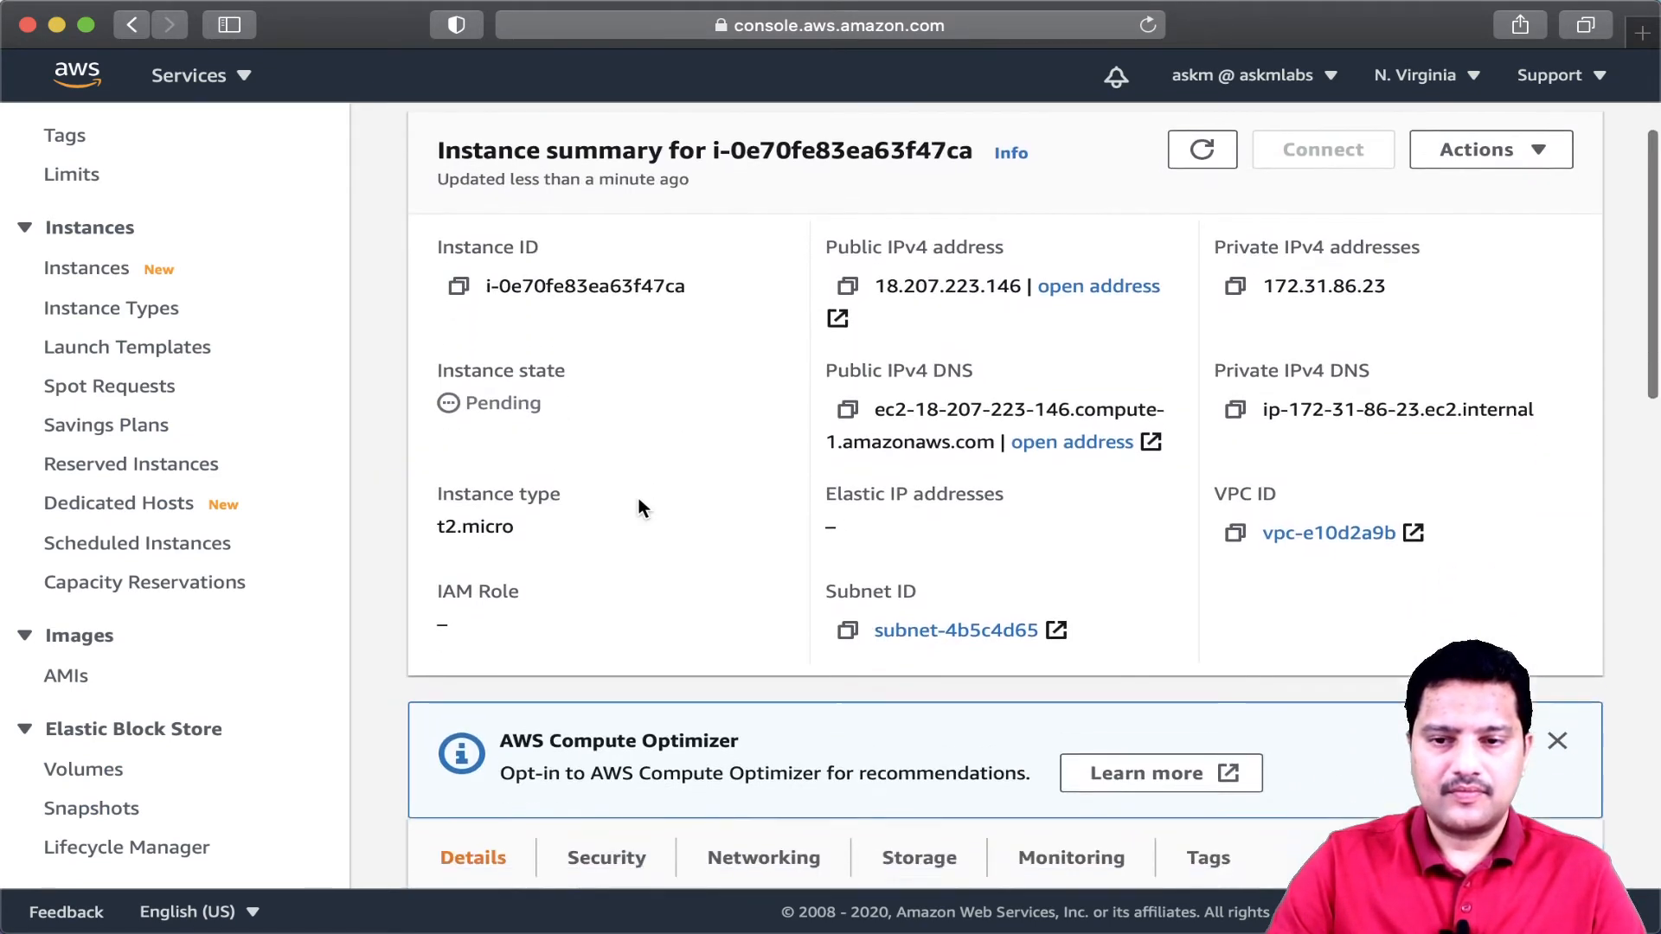
{"action": "scroll", "coordinate": [639, 499], "scroll_direction": "up", "scroll_amount": 3}
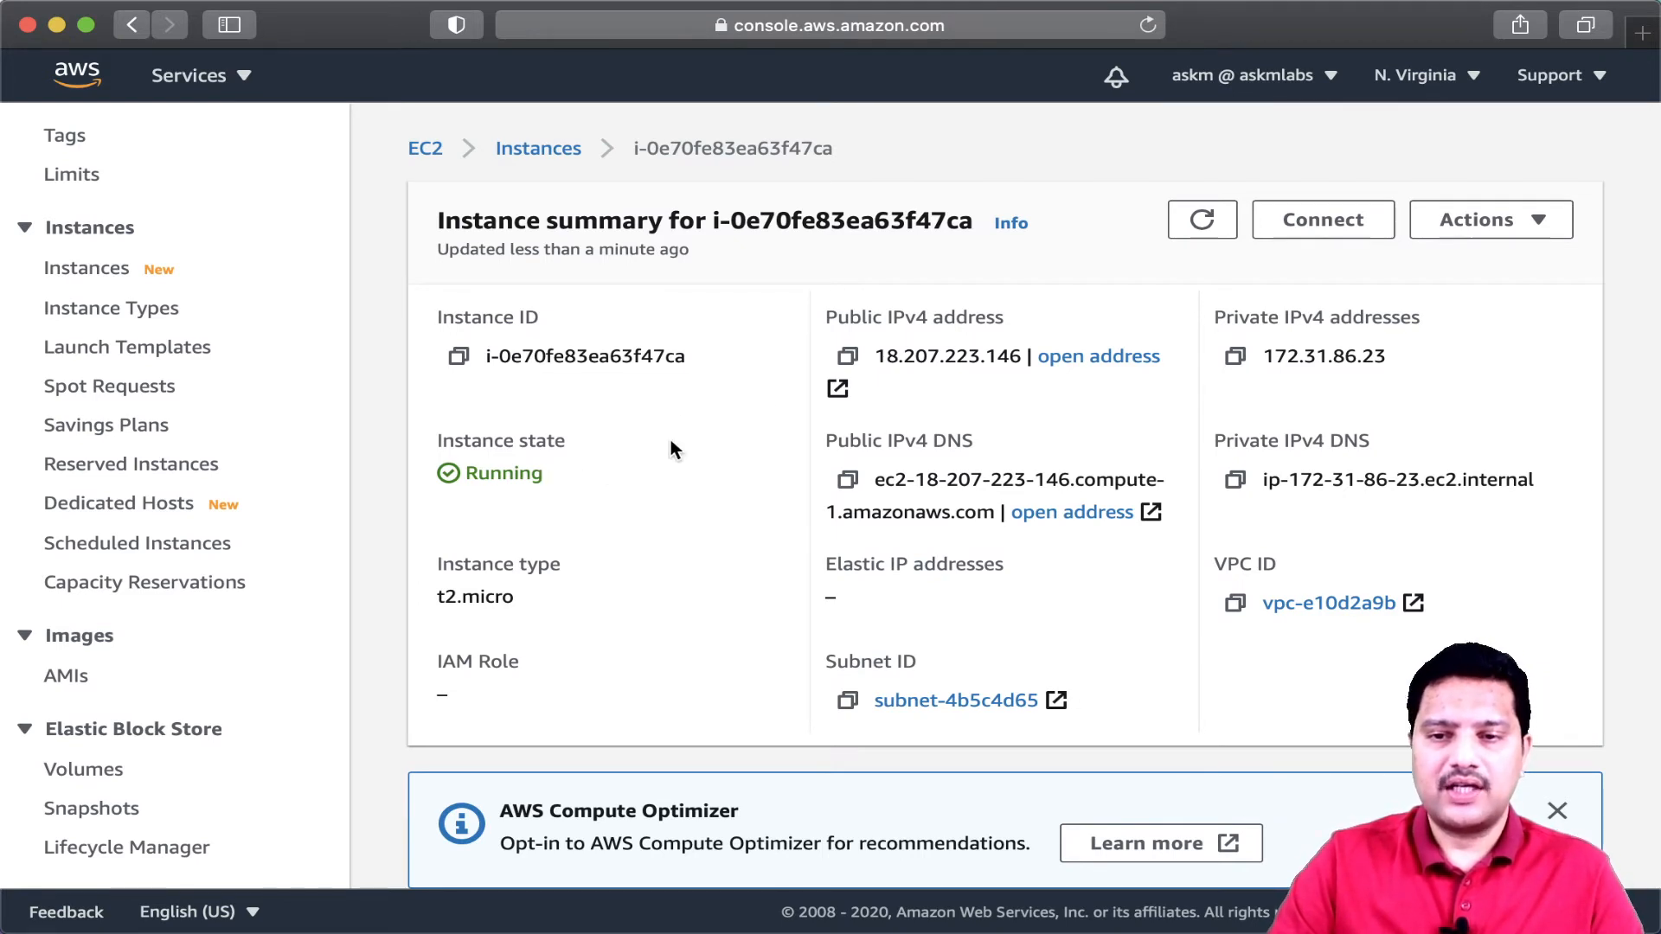
{"action": "left_click", "coordinate": [847, 356]}
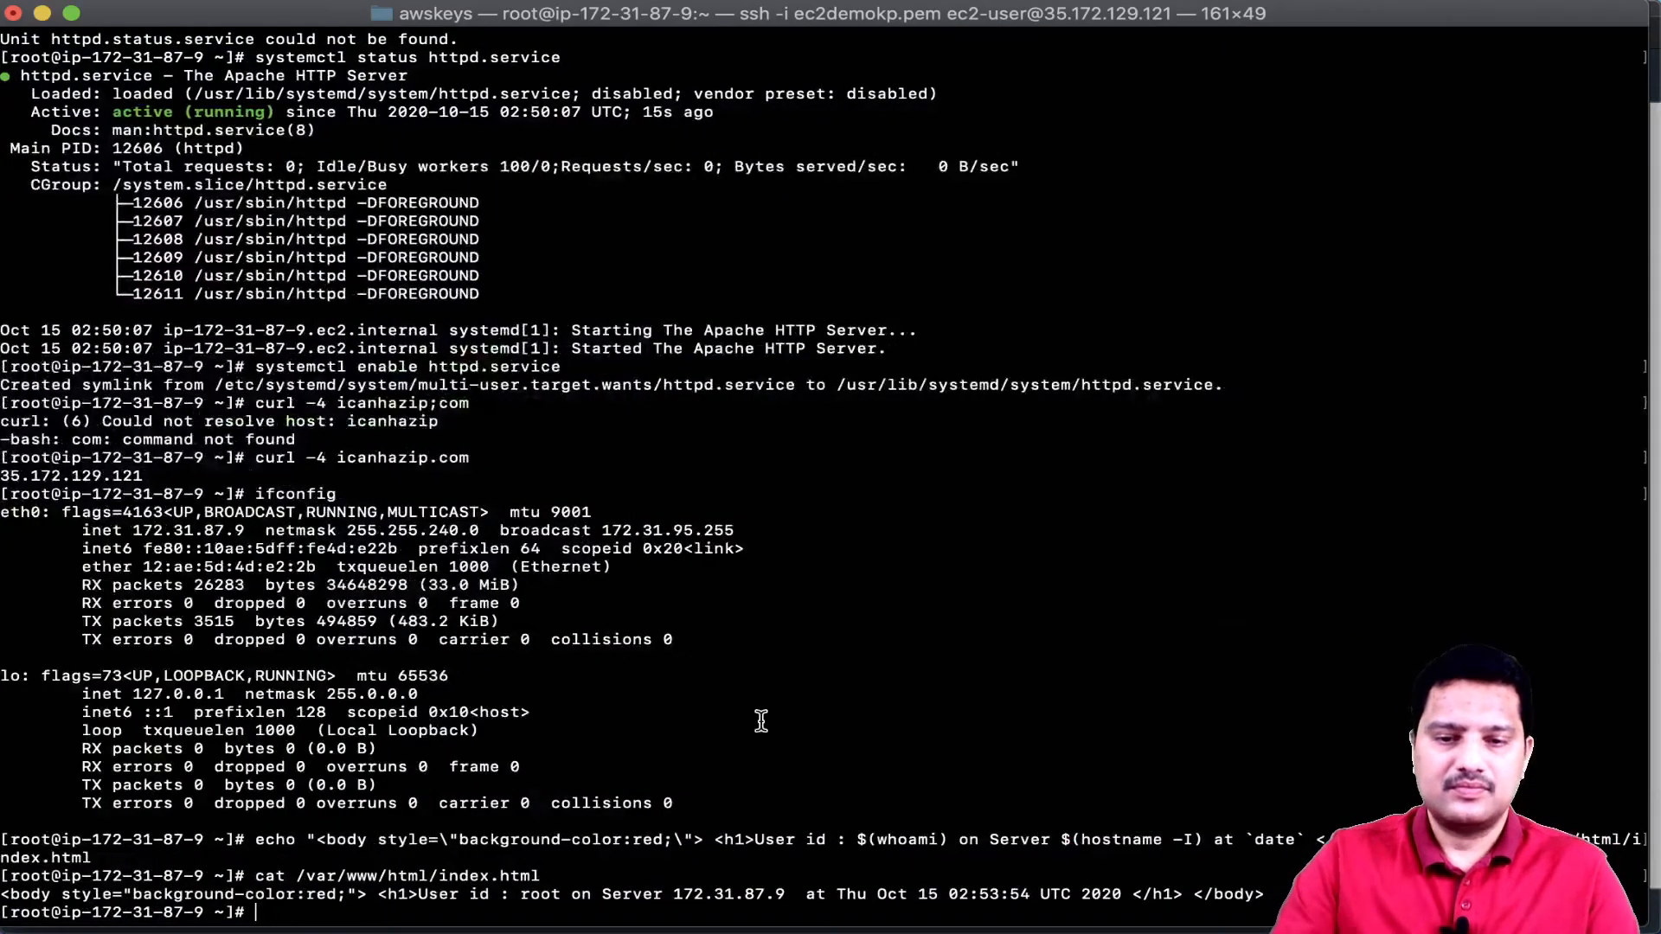
- Switch to the terminal's SSH session and clear the screen
{"action": "type", "text": "clear"}
{"action": "key", "text": "Return"}
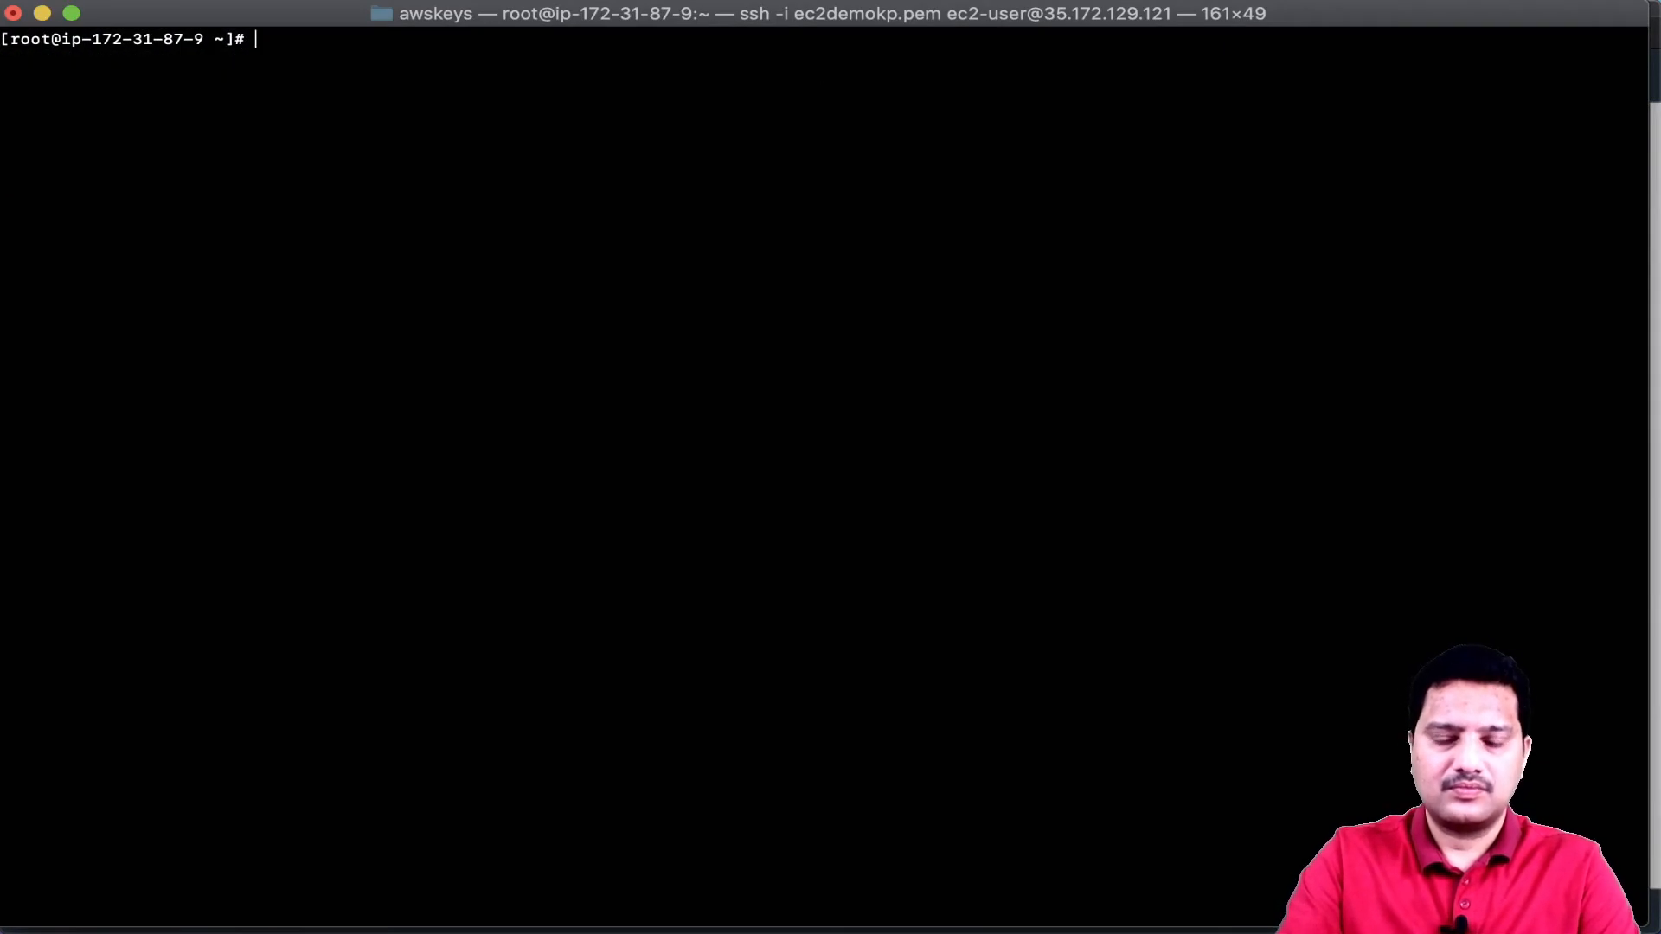
{"action": "key", "text": "Up"}
{"action": "key", "text": "Up"}
{"action": "key", "text": "Up"}
{"action": "key", "text": "Up"}
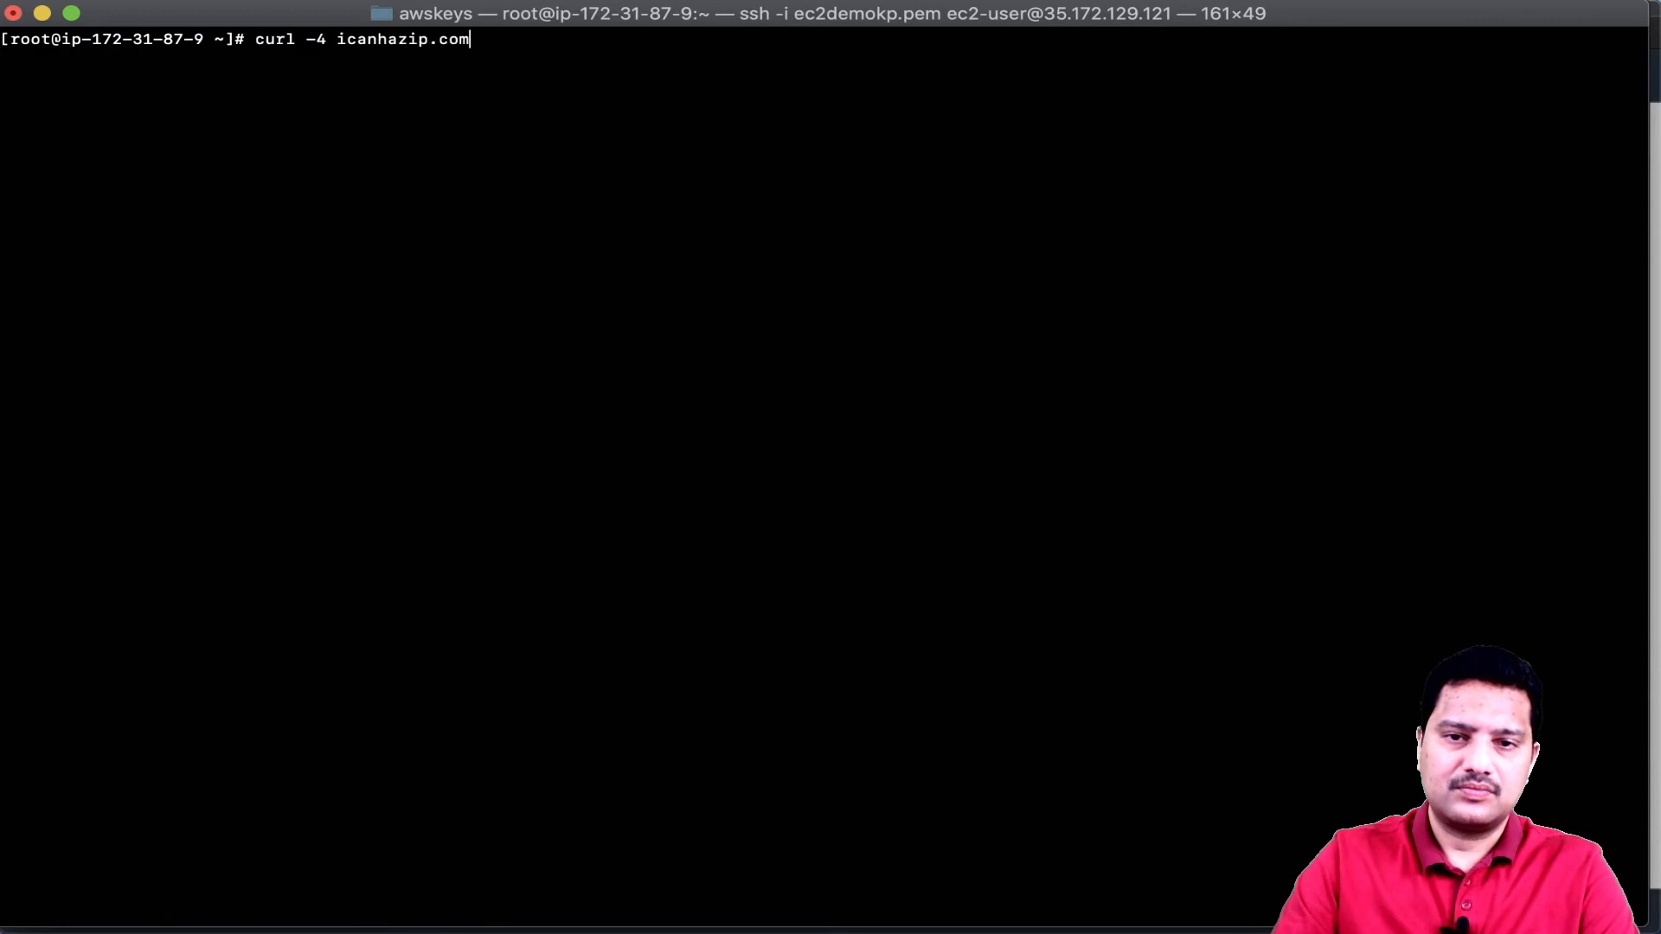
{"action": "key", "text": "Up"}
{"action": "key", "text": "Up"}
{"action": "key", "text": "Up"}
{"action": "key", "text": "Up"}
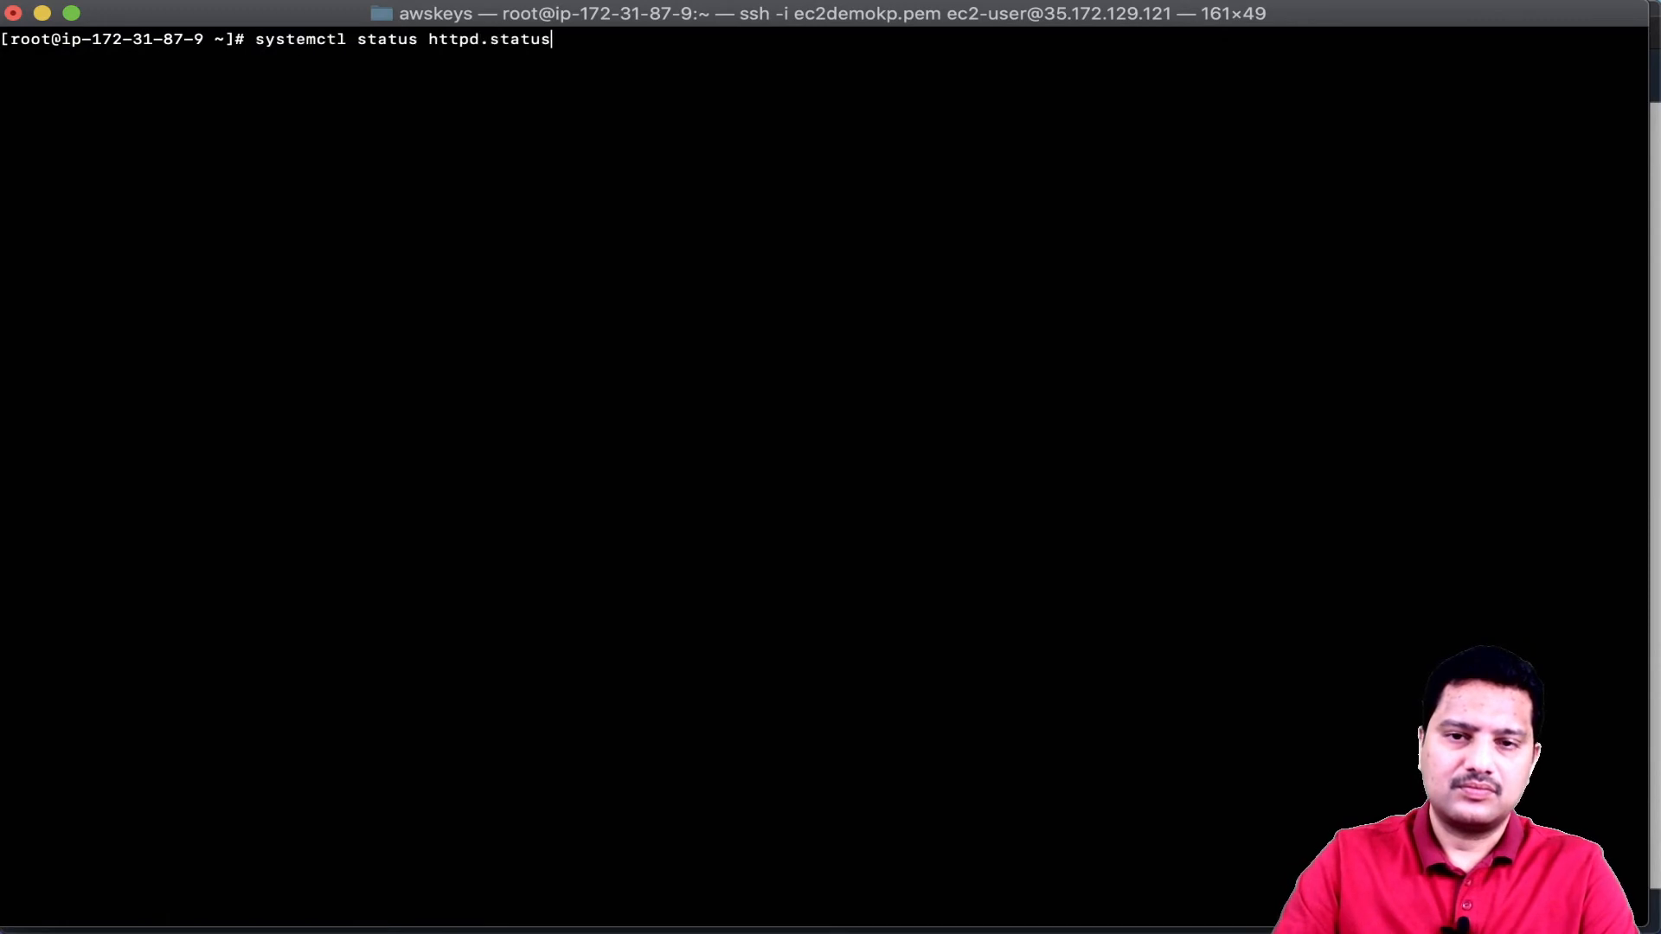
{"action": "key", "text": "Up"}
{"action": "key", "text": "Up"}
{"action": "key", "text": "Up"}
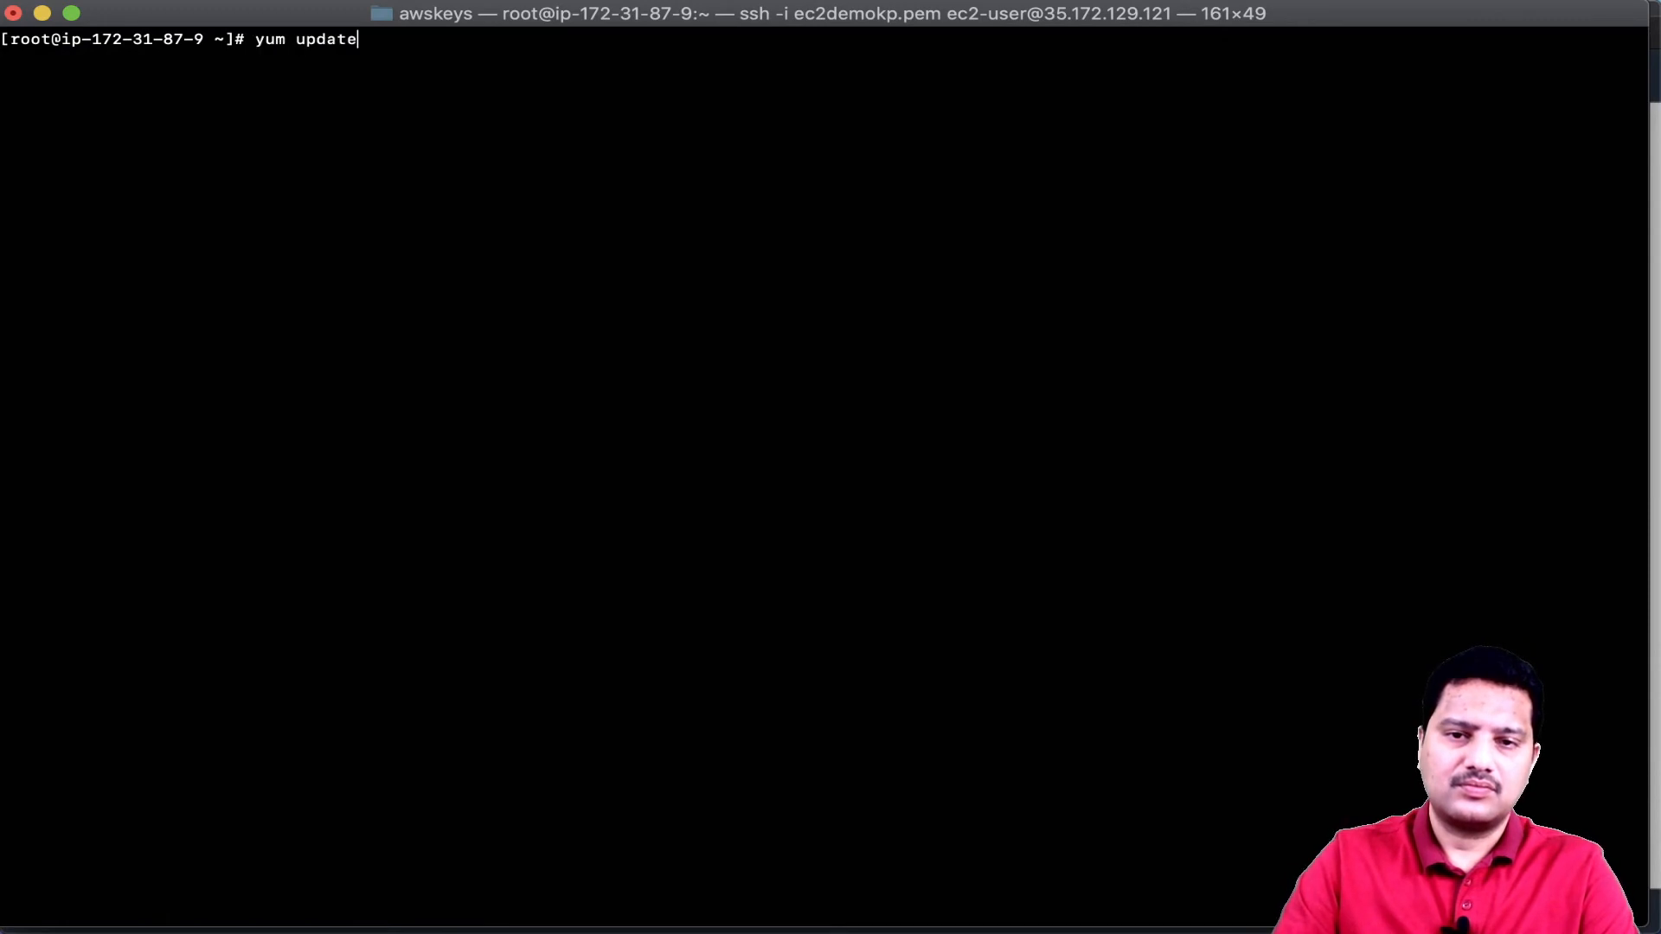
{"action": "key", "text": "Up"}
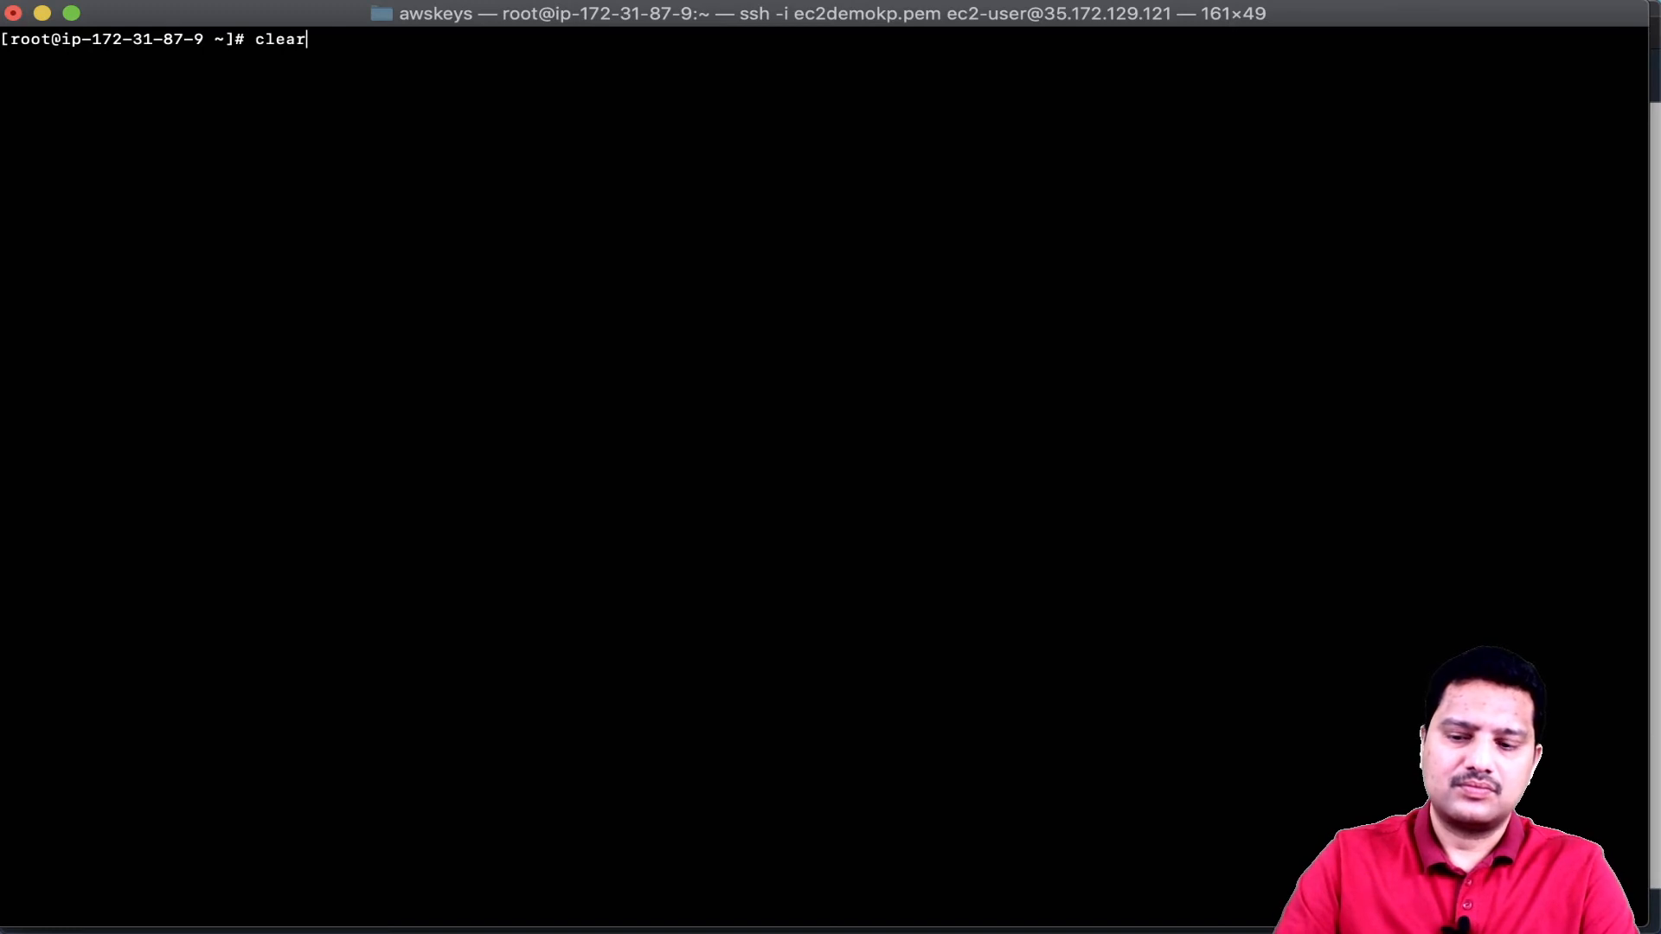
{"action": "key", "text": "BackSpace"}
{"action": "key", "text": "BackSpace"}
{"action": "key", "text": "BackSpace"}
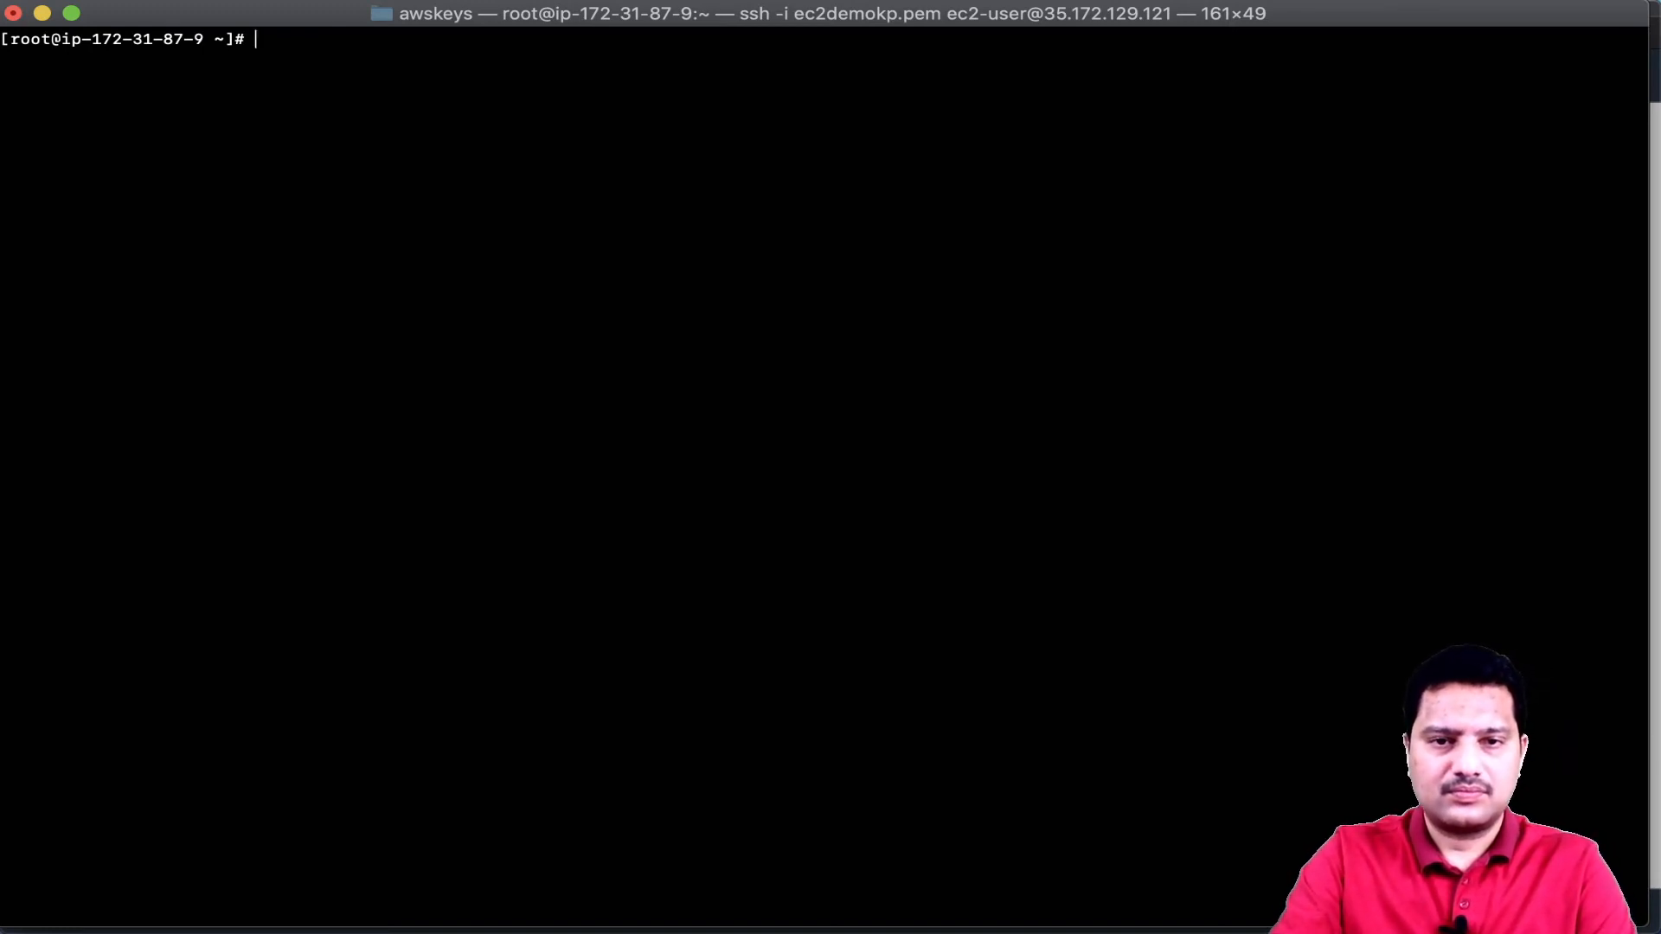
- Exit the root shell to return to ec2-user and clear the screen
{"action": "type", "text": "exit"}
{"action": "key", "text": "Return"}
{"action": "type", "text": "cle"}
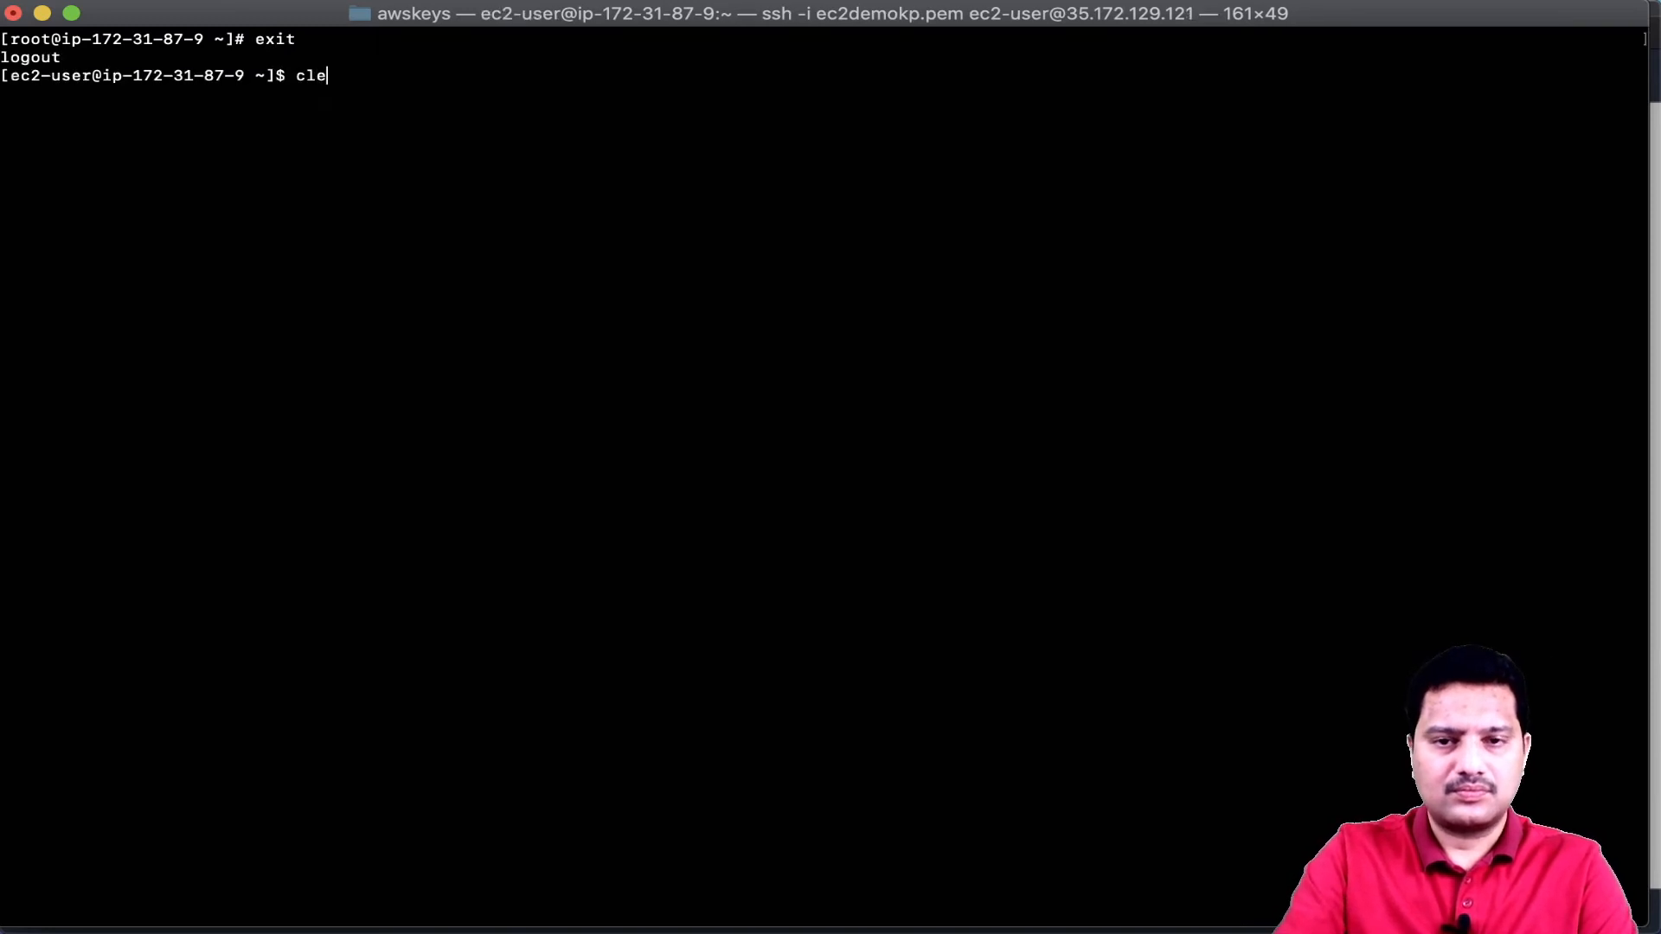
{"action": "type", "text": "ar"}
{"action": "key", "text": "Return"}
{"action": "key", "text": "Up"}
{"action": "key", "text": "Up"}
{"action": "key", "text": "Up"}
{"action": "key", "text": "Up"}
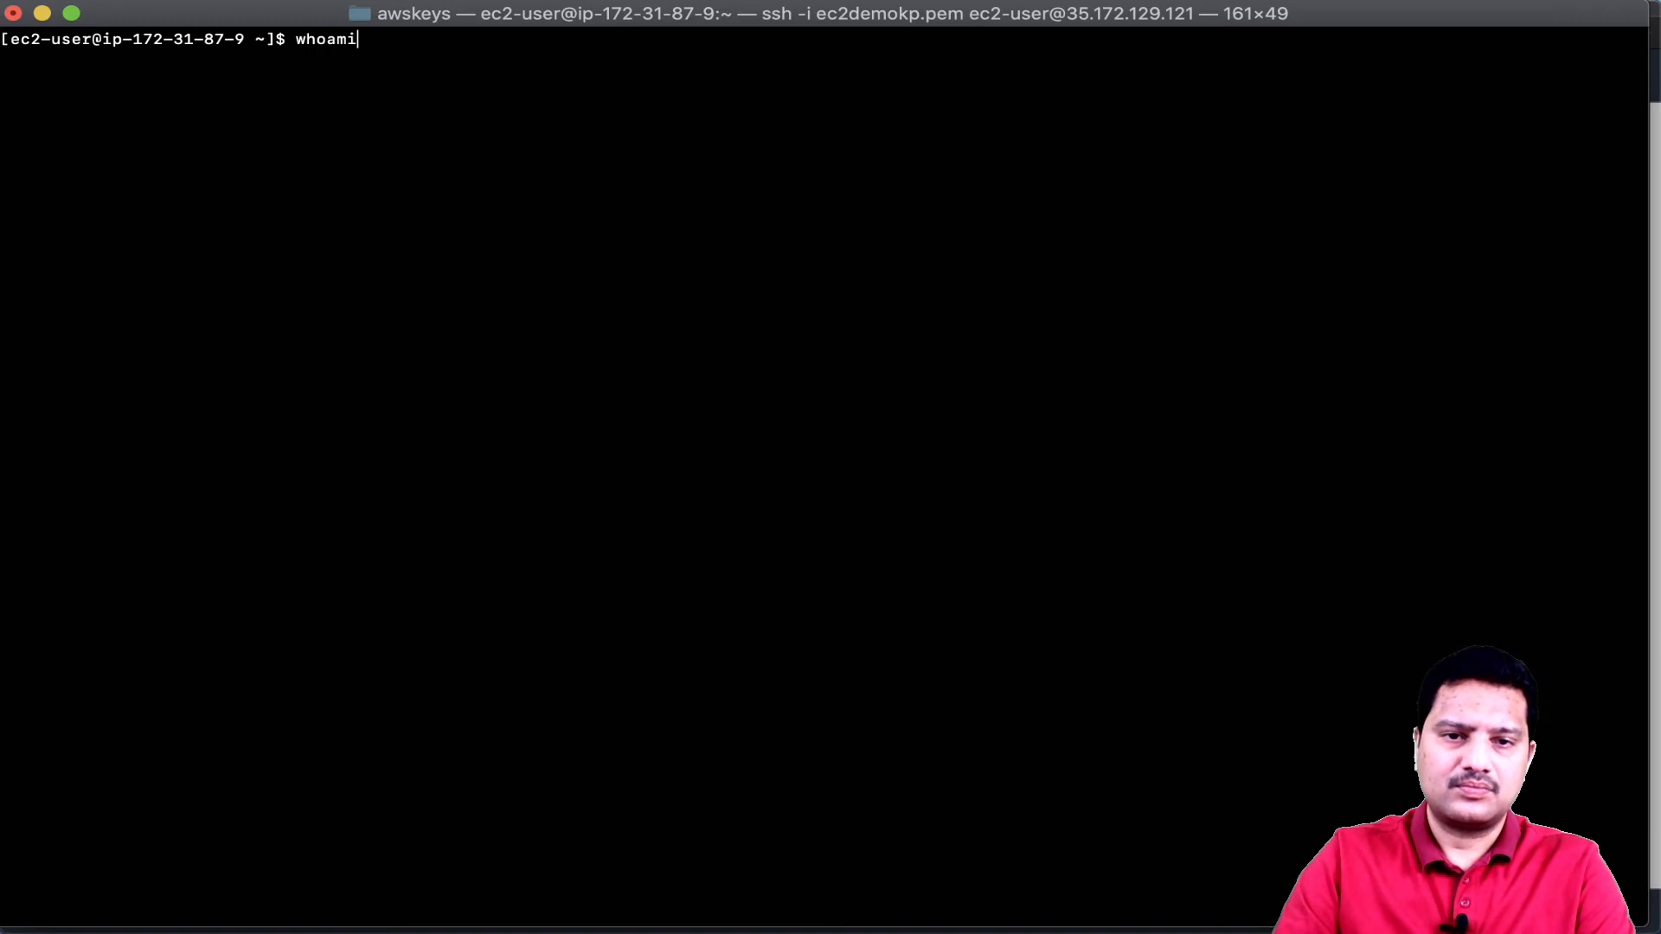
{"action": "key", "text": "Down"}
{"action": "key", "text": "Down"}
{"action": "key", "text": "Down"}
{"action": "key", "text": "Down"}
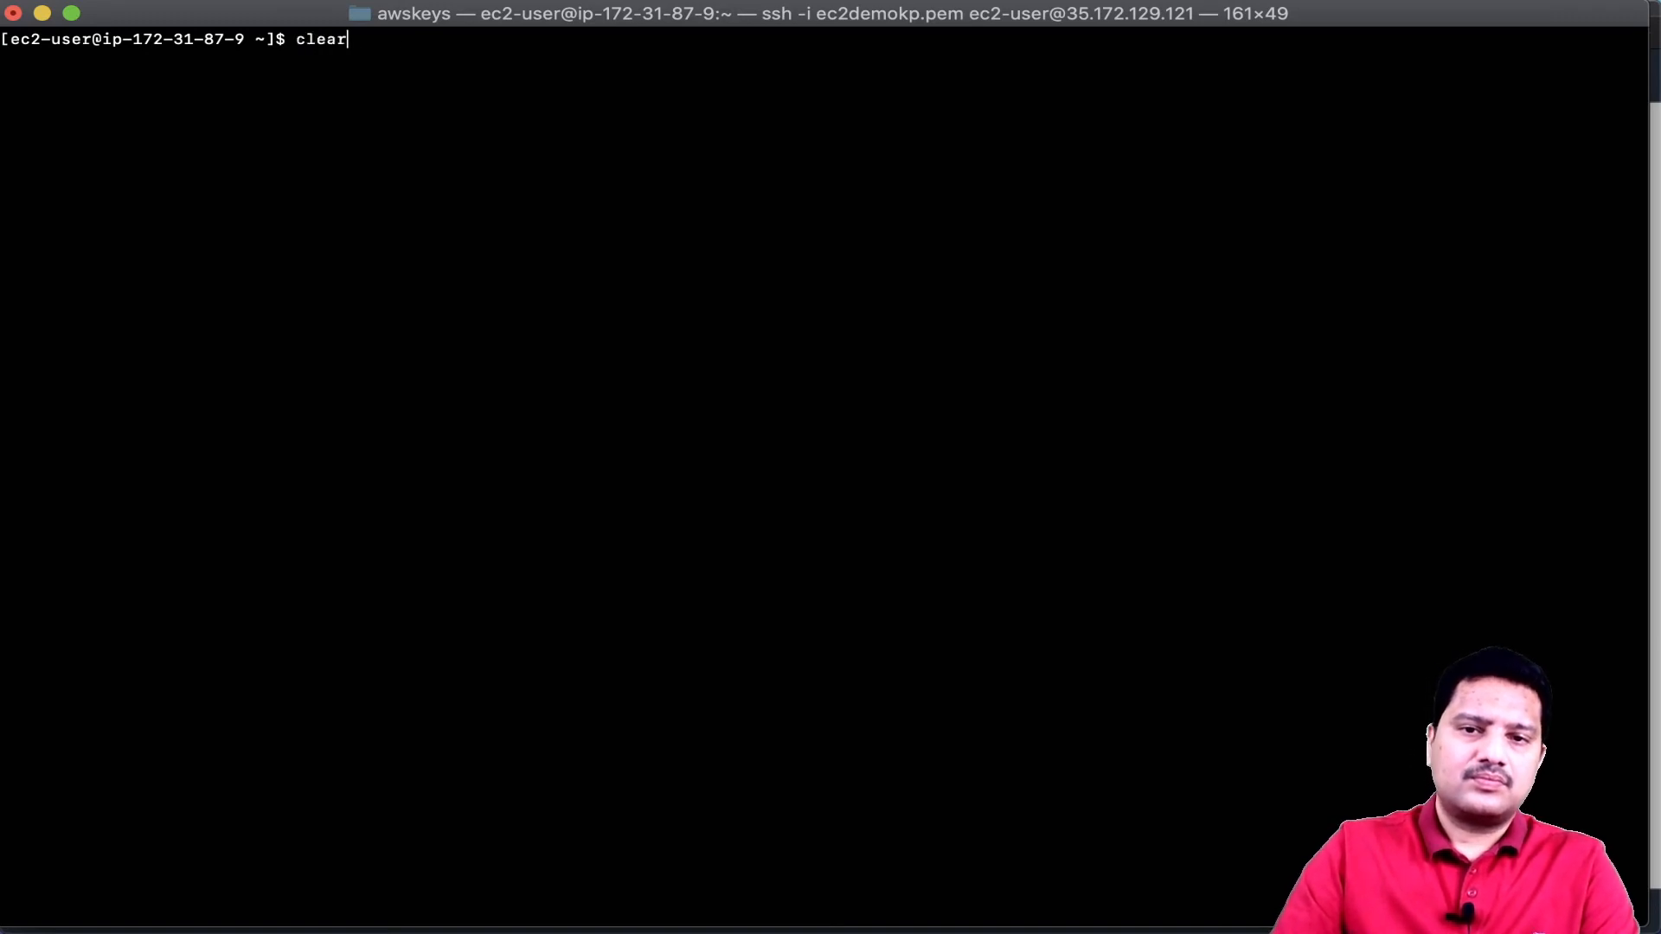
- Close the SSH session to the old instance and clear the local terminal
{"action": "type", "text": "exit"}
{"action": "key", "text": "Return"}
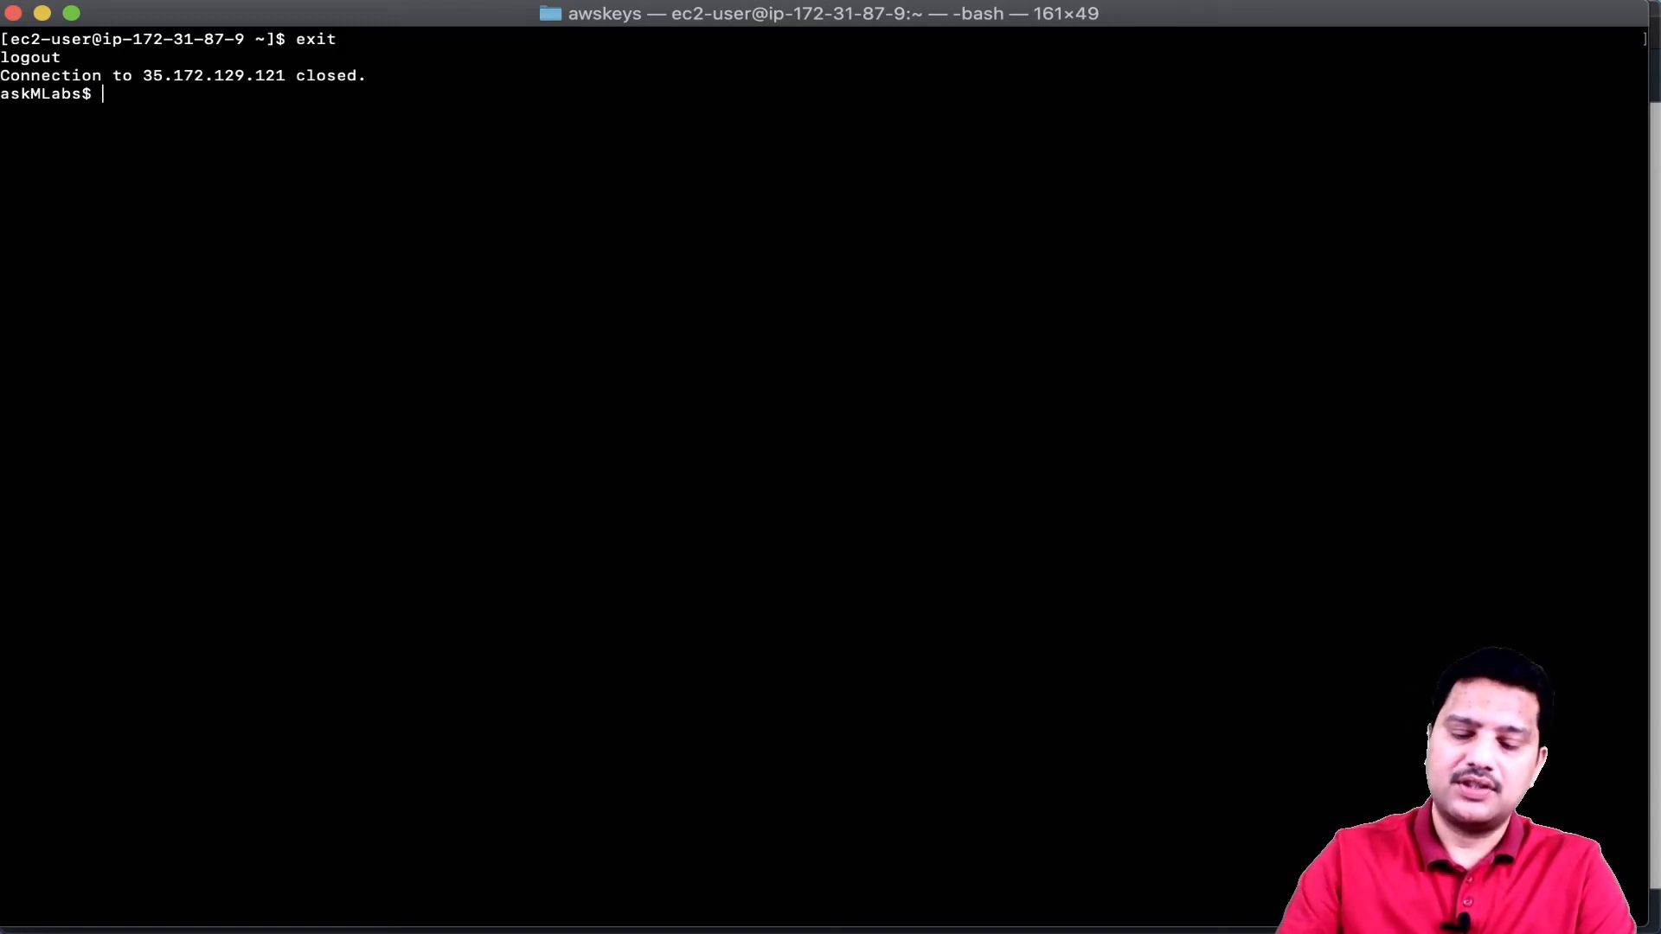
{"action": "type", "text": "clear"}
{"action": "key", "text": "Return"}
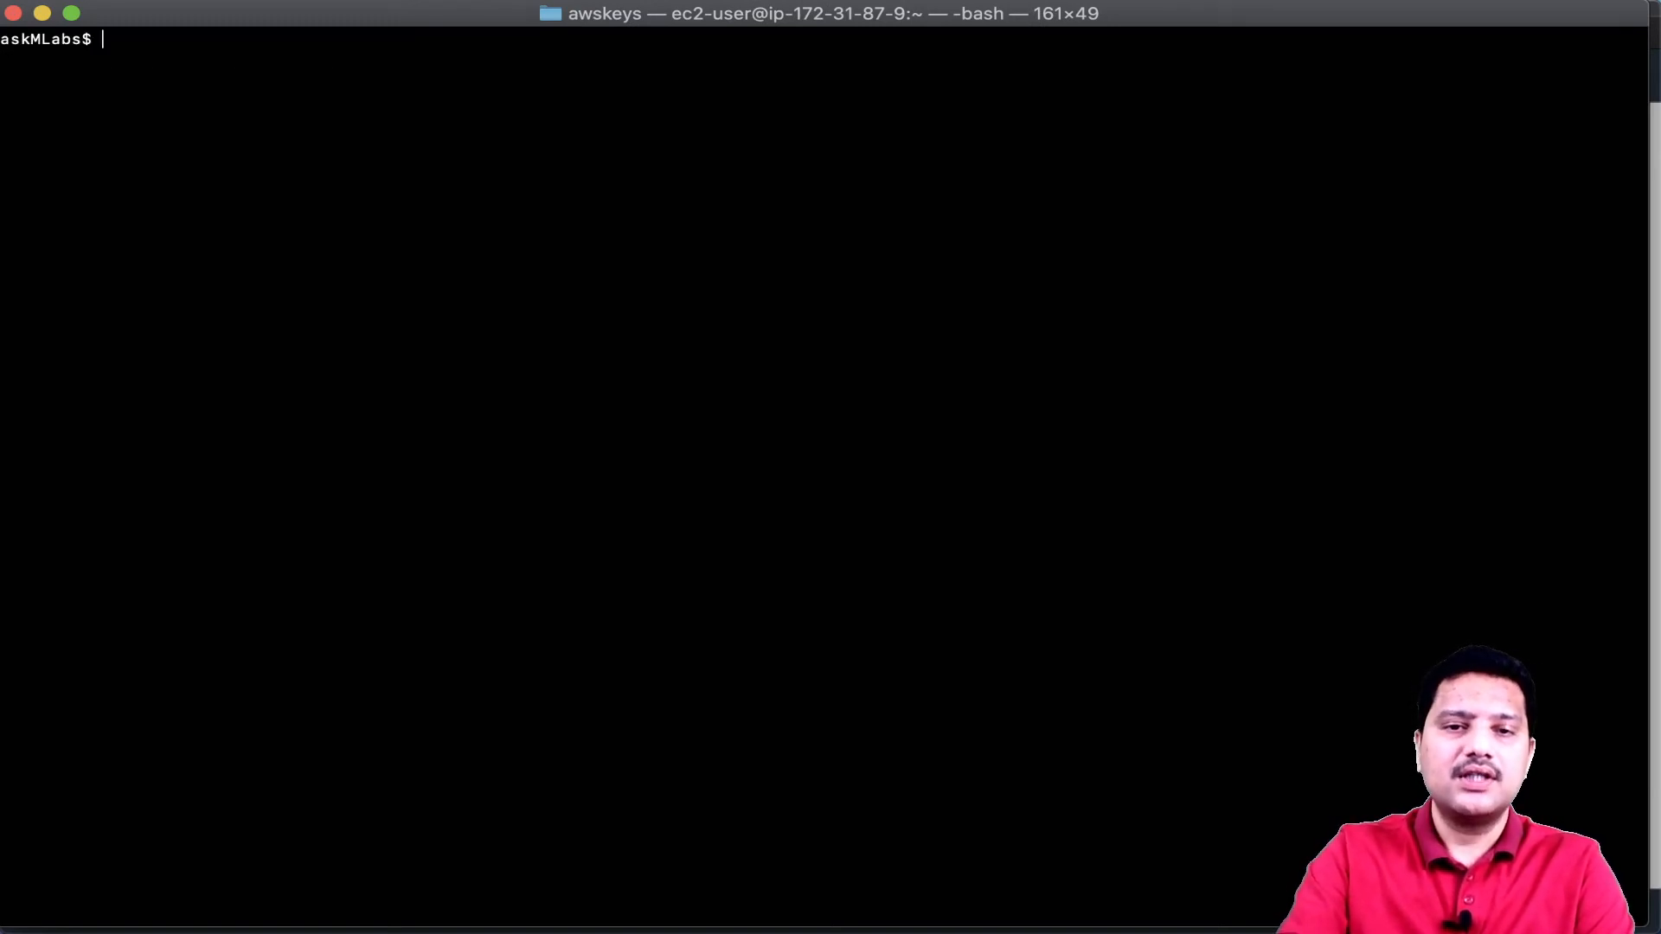
{"action": "key", "text": "Up"}
{"action": "key", "text": "Up"}
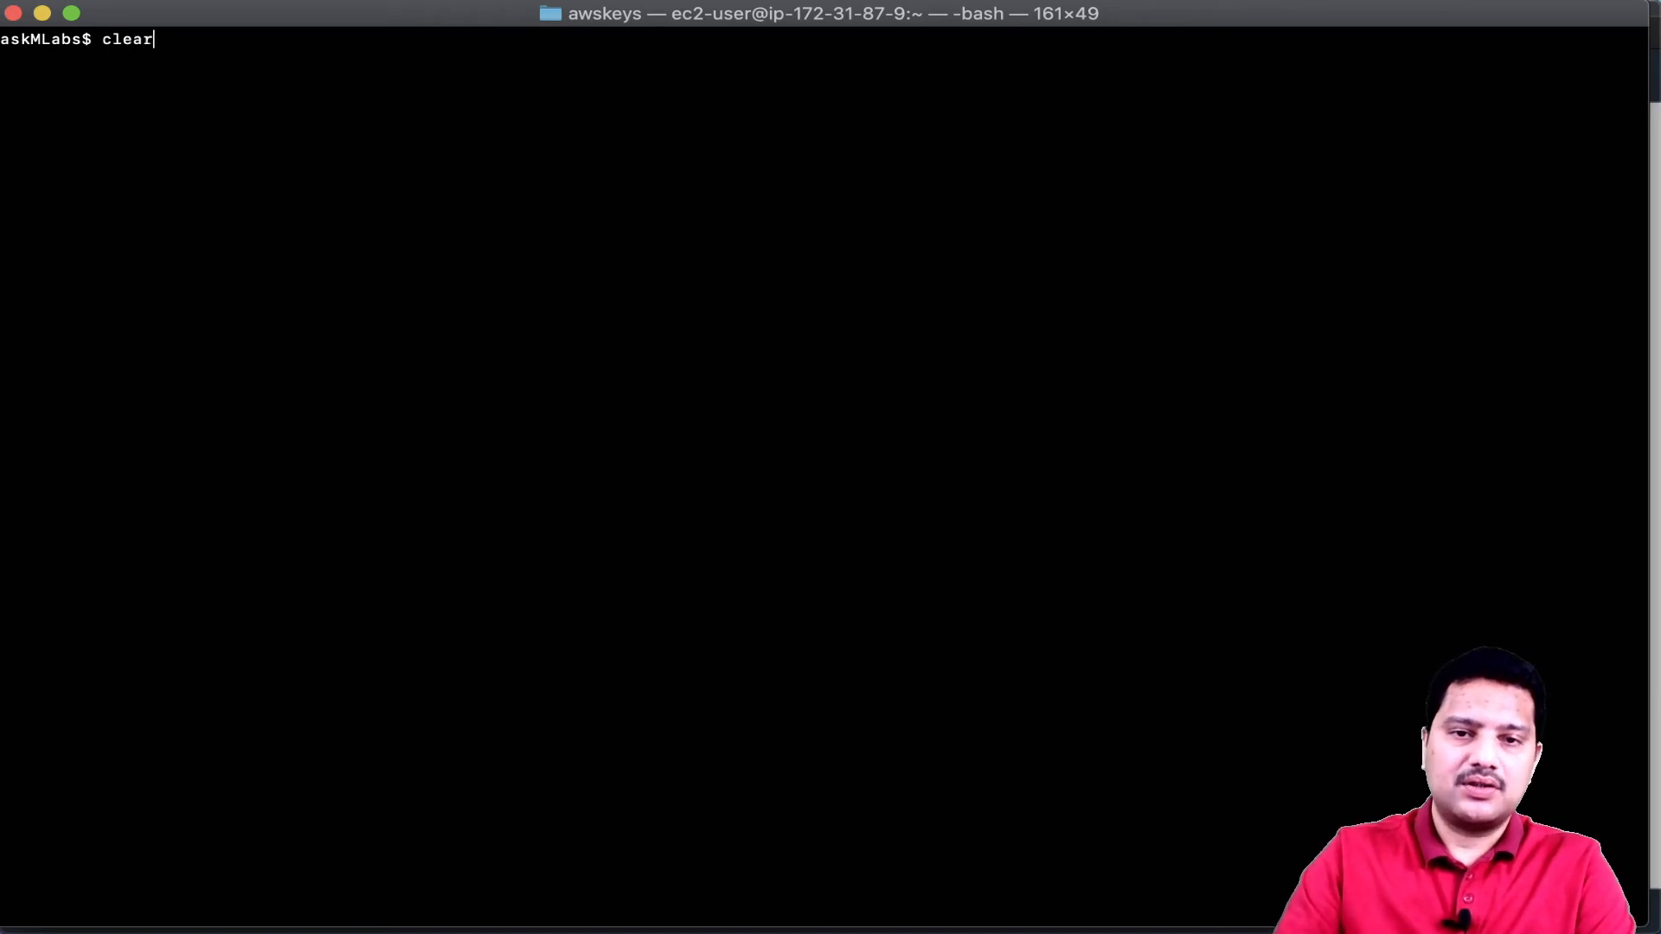
{"action": "key", "text": "BackSpace"}
{"action": "key", "text": "BackSpace"}
{"action": "key", "text": "BackSpace"}
{"action": "key", "text": "BackSpace"}
{"action": "key", "text": "BackSpace"}
{"action": "key", "text": "BackSpace"}
{"action": "key", "text": "BackSpace"}
{"action": "key", "text": "BackSpace"}
{"action": "key", "text": "BackSpace"}
{"action": "key", "text": "BackSpace"}
{"action": "key", "text": "BackSpace"}
{"action": "key", "text": "BackSpace"}
{"action": "key", "text": "BackSpace"}
{"action": "key", "text": "BackSpace"}
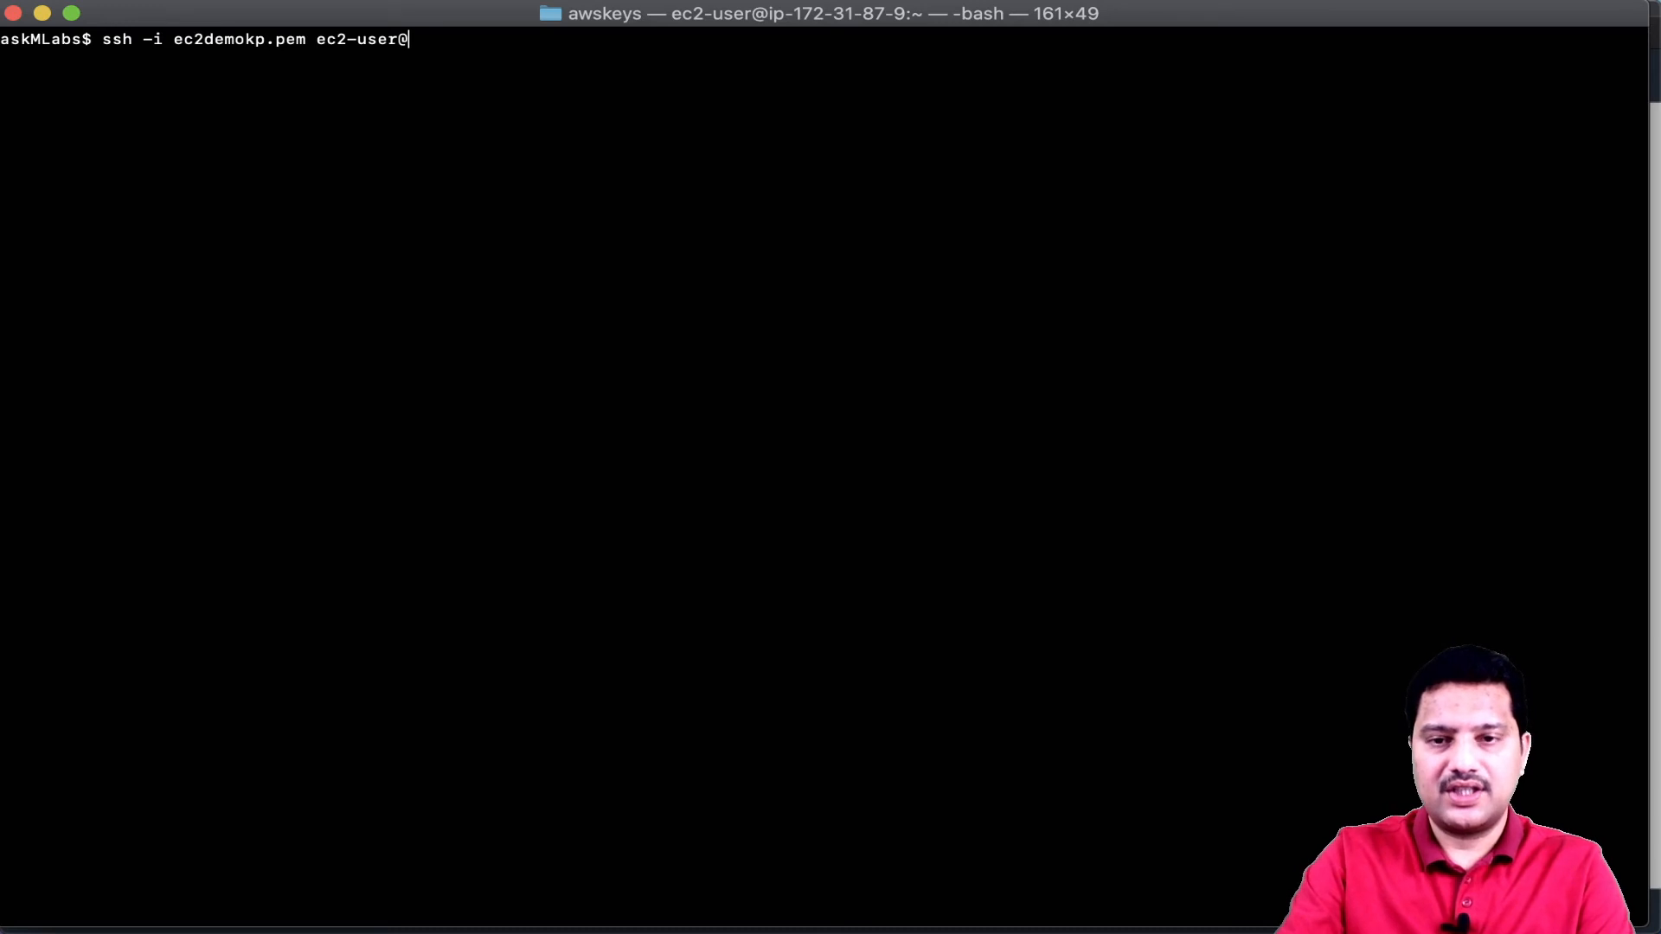
{"action": "key", "text": "super+v"}
{"action": "key", "text": "Return"}
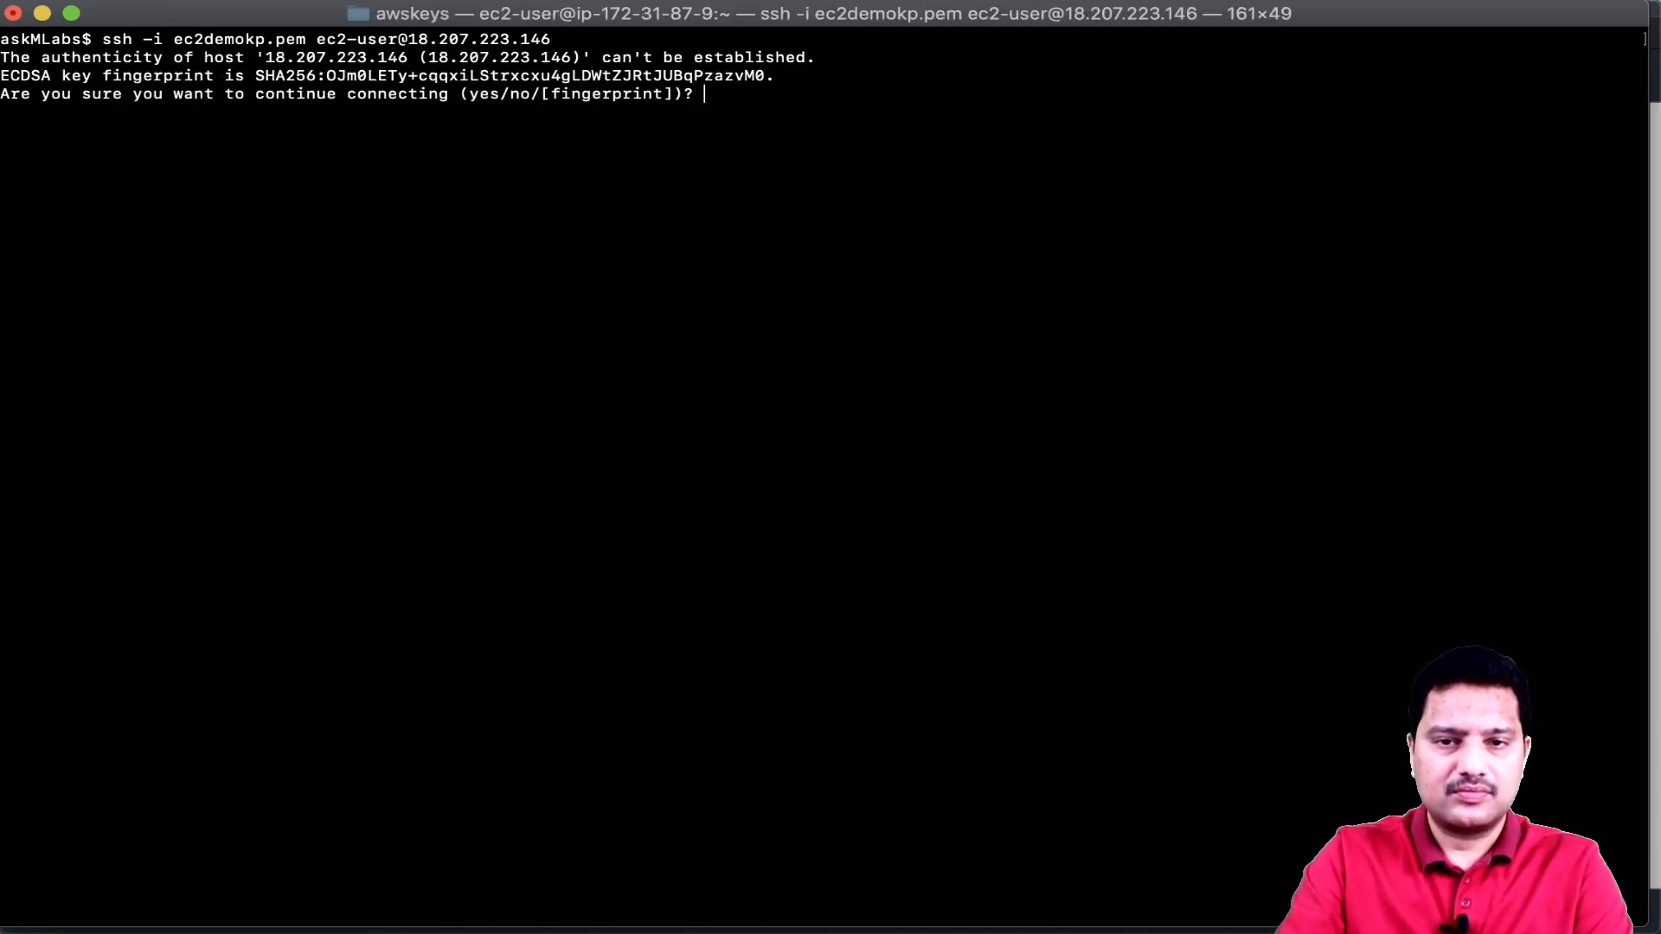
{"action": "type", "text": "yes"}
{"action": "key", "text": "Return"}
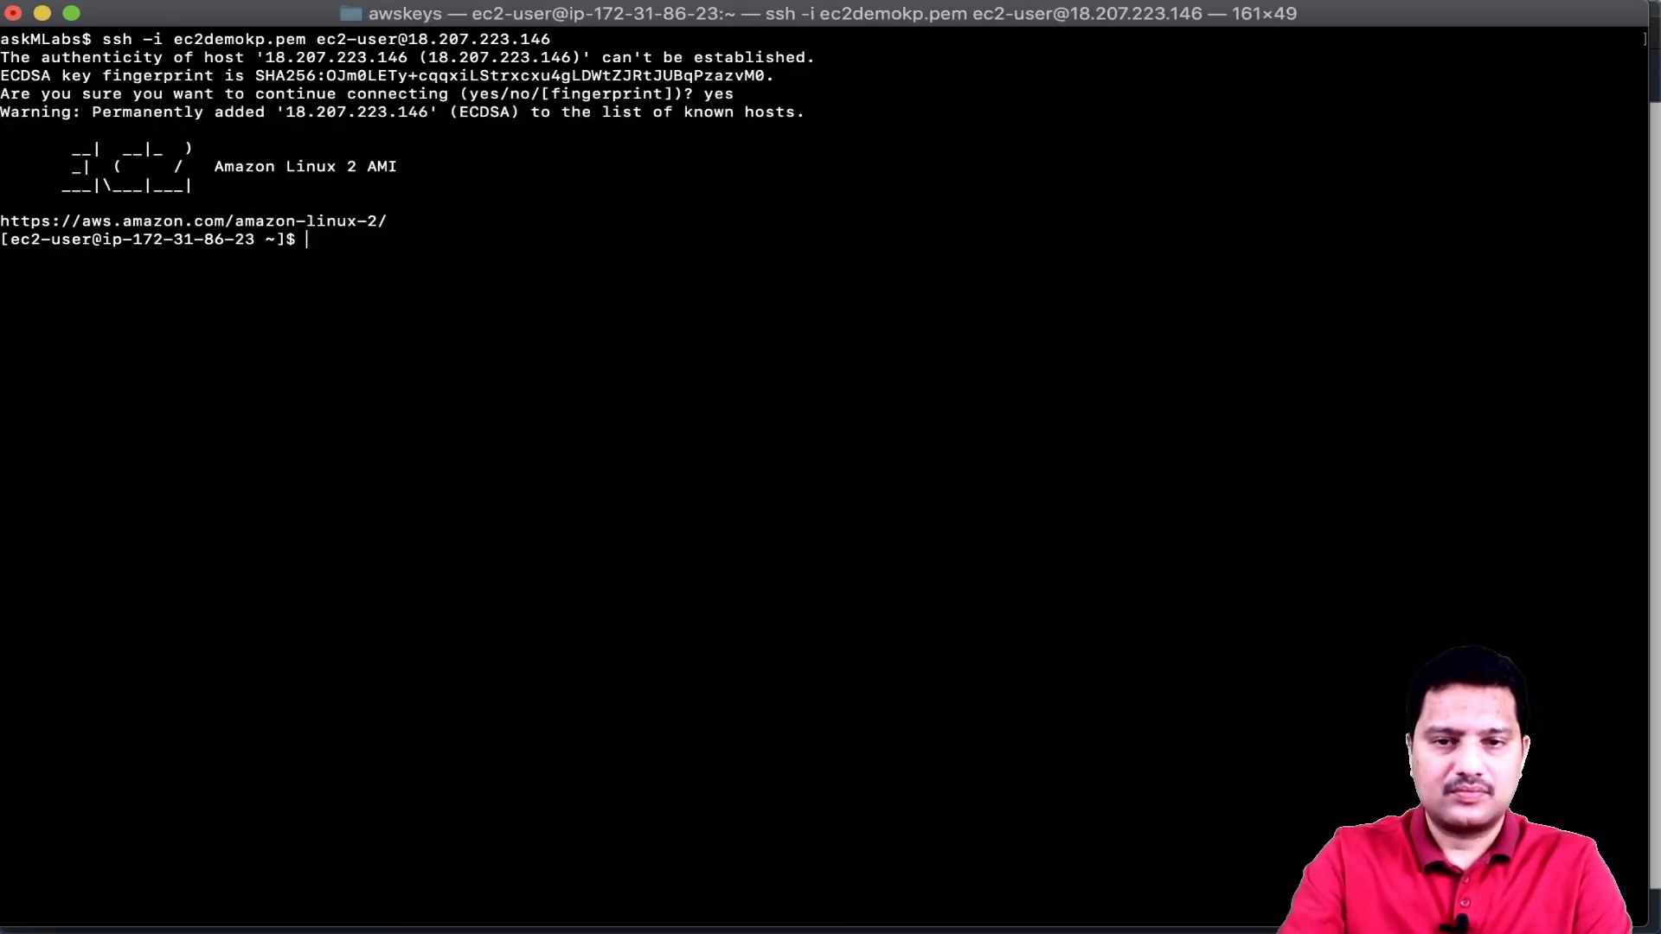
- Check the logged-in user with whoami and print the contents of /var/www/html/index.html
{"action": "type", "text": "whoami"}
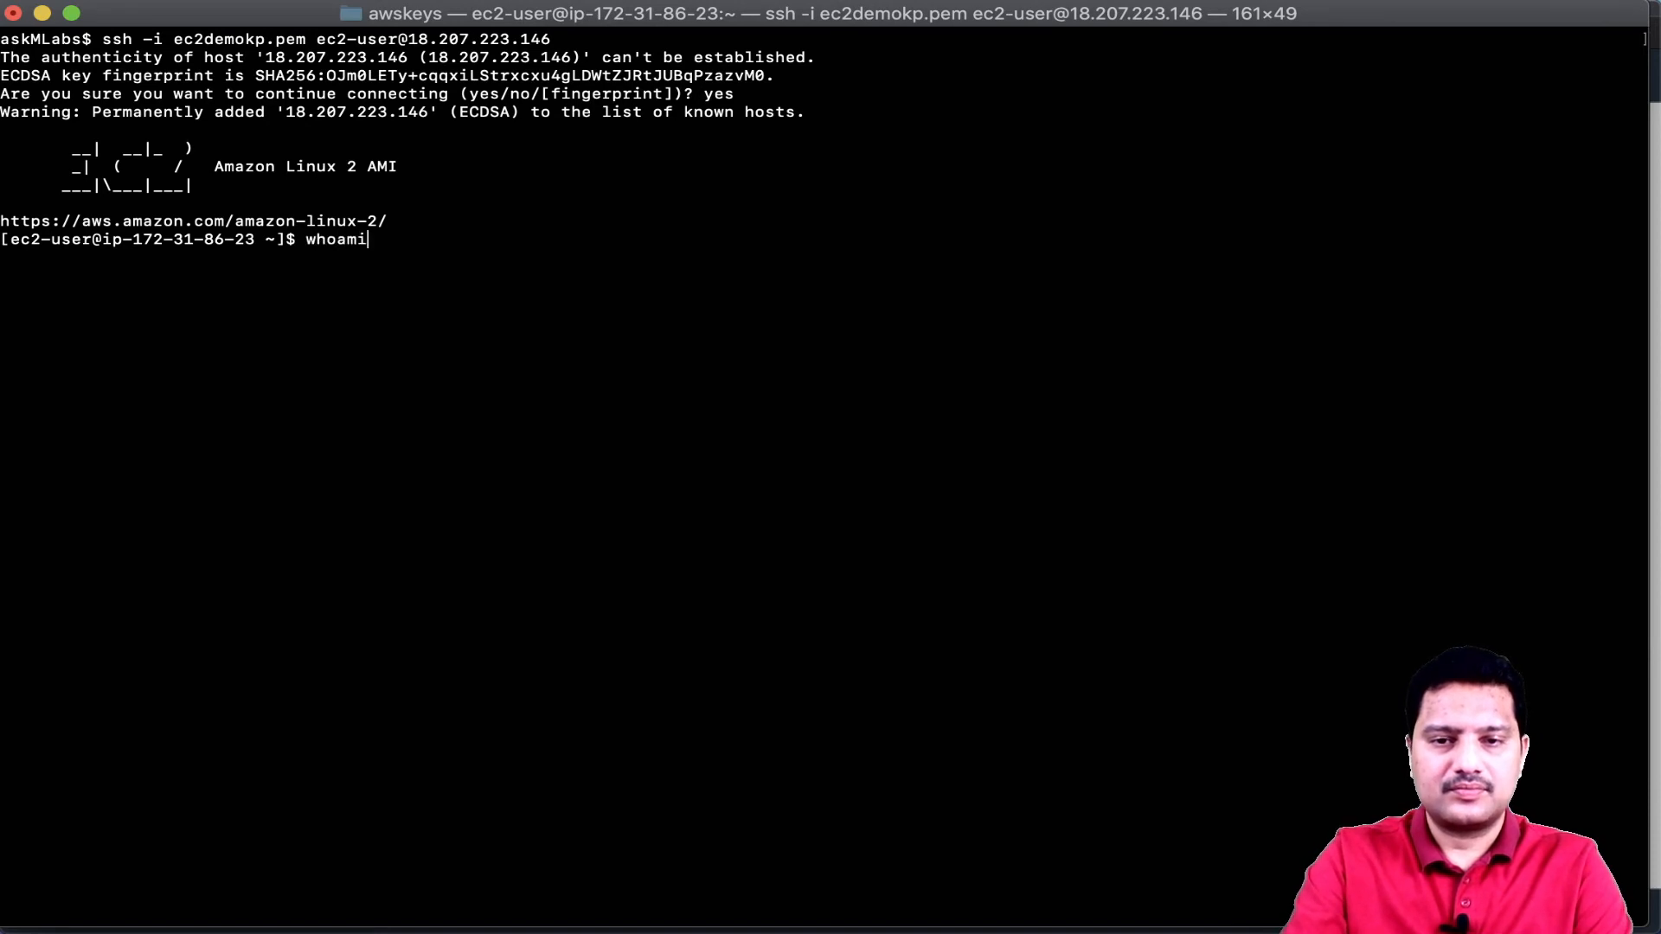
{"action": "key", "text": "Return"}
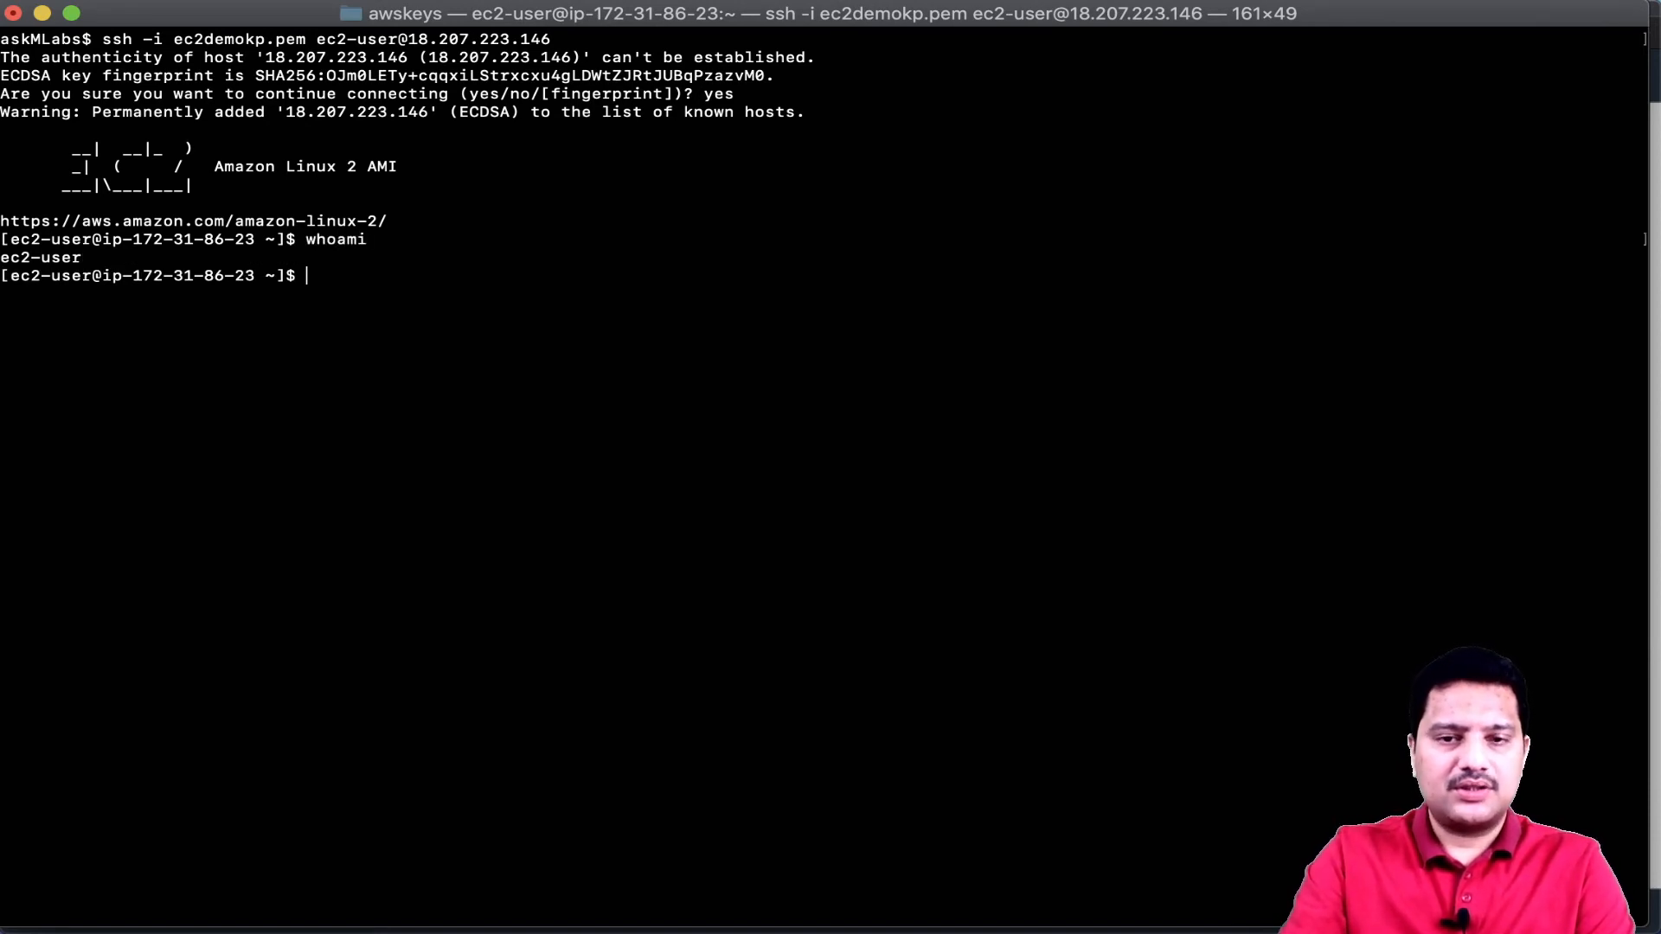
{"action": "type", "text": "c"}
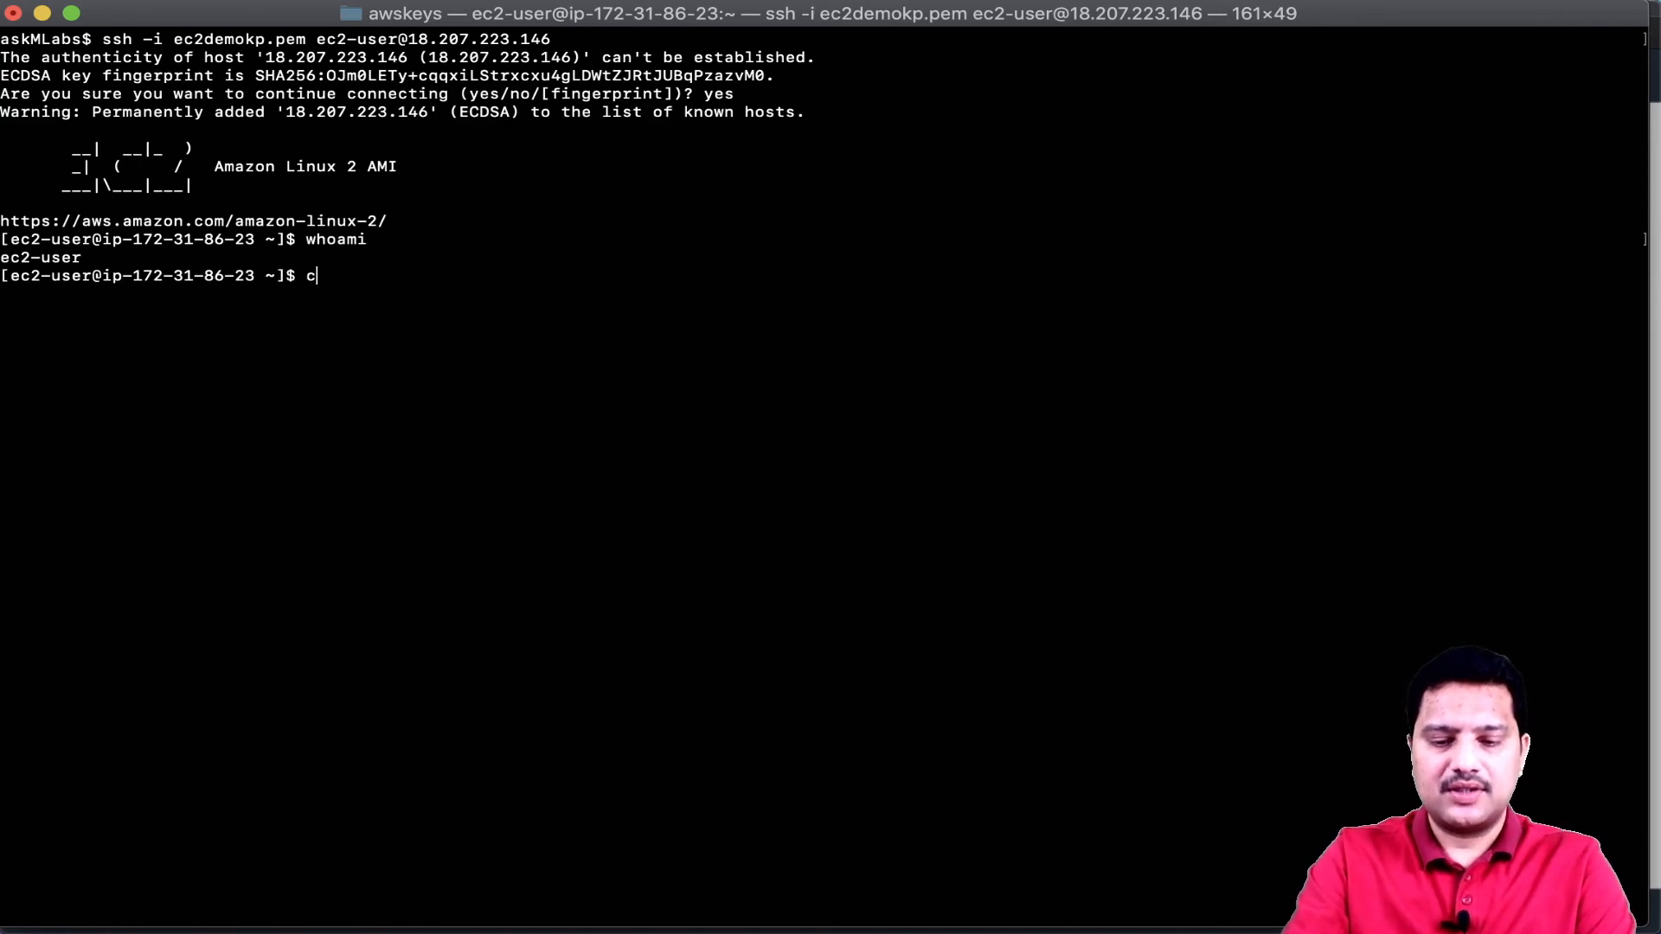
{"action": "type", "text": "at /va"}
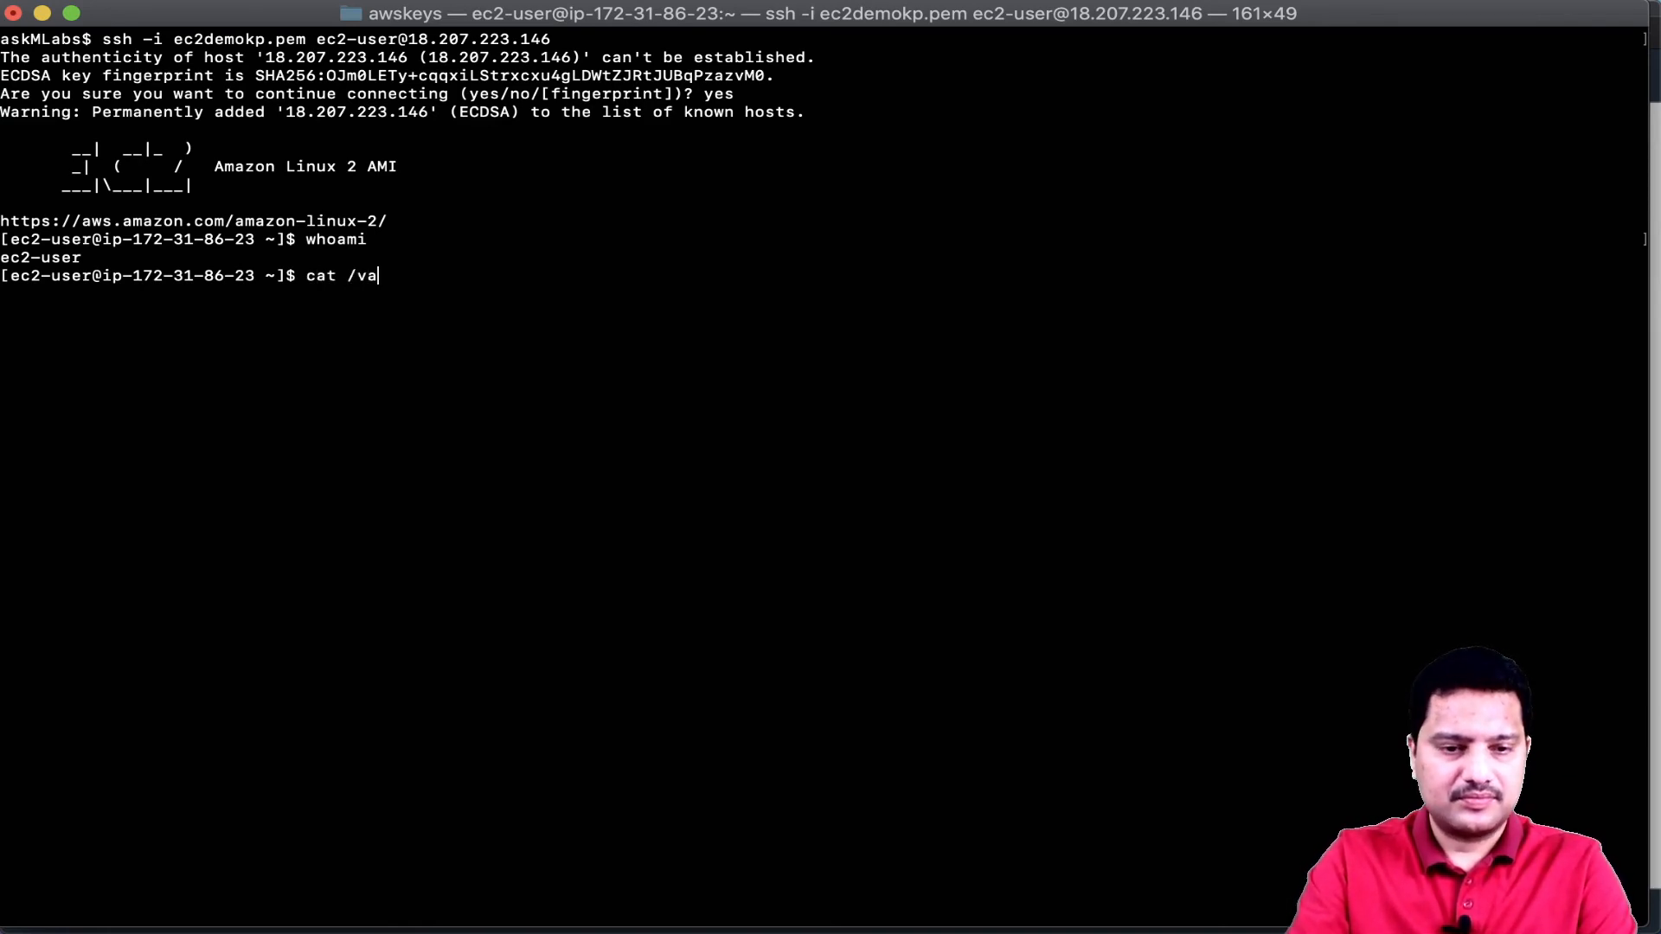
{"action": "type", "text": "r/www"}
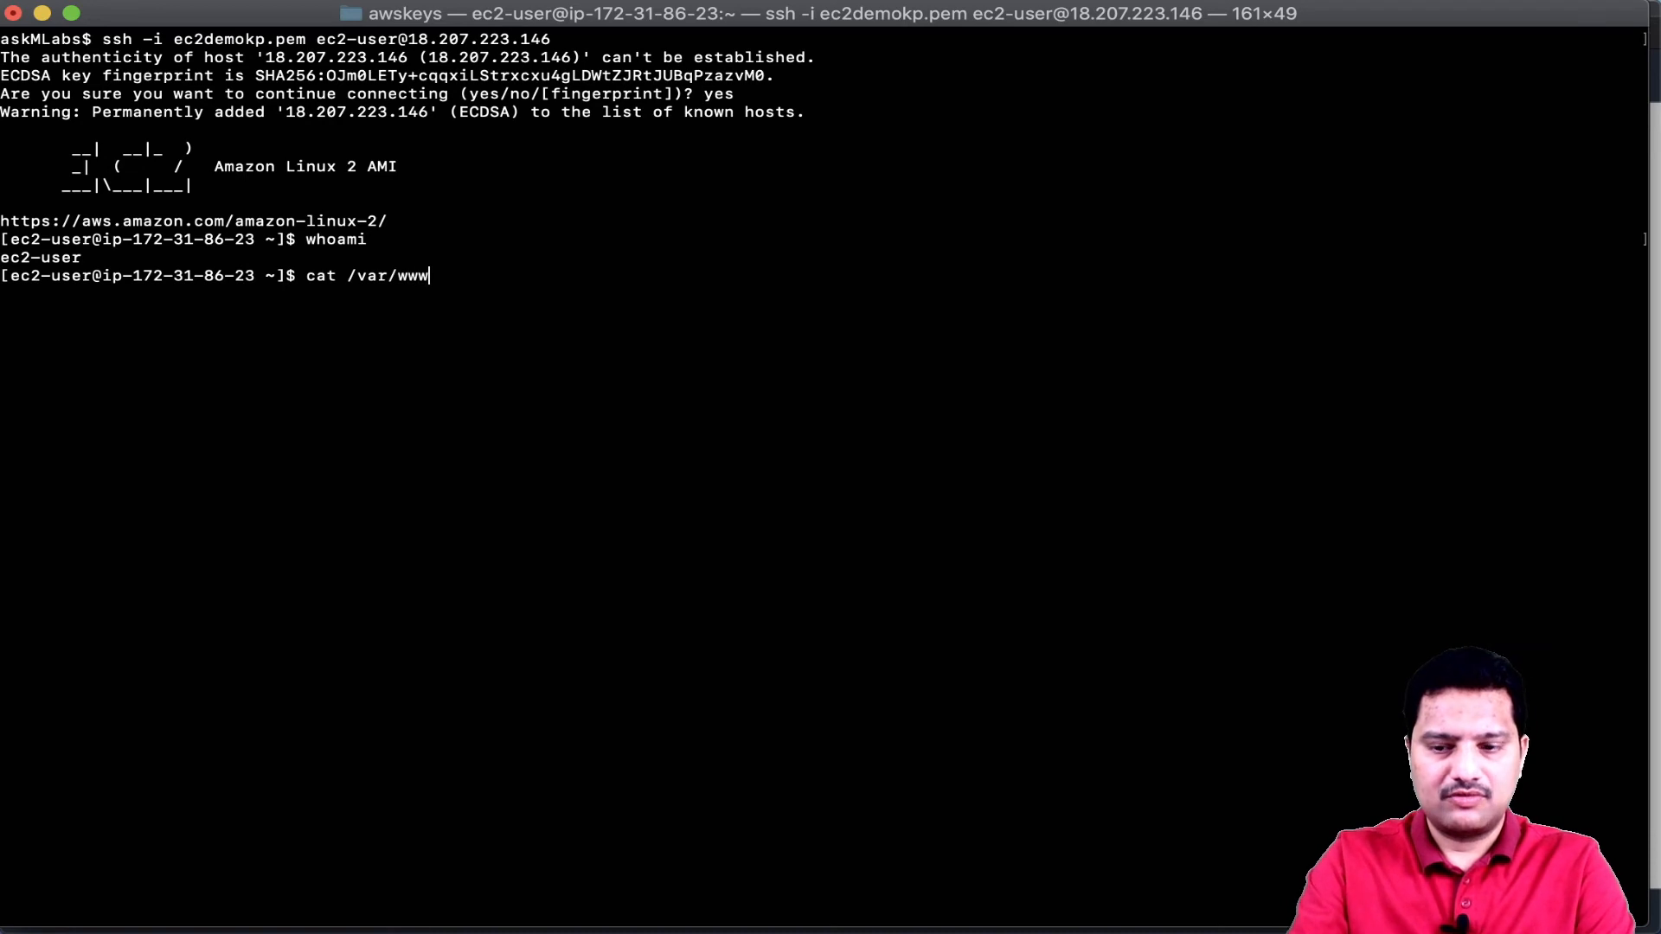
{"action": "type", "text": "/html/"}
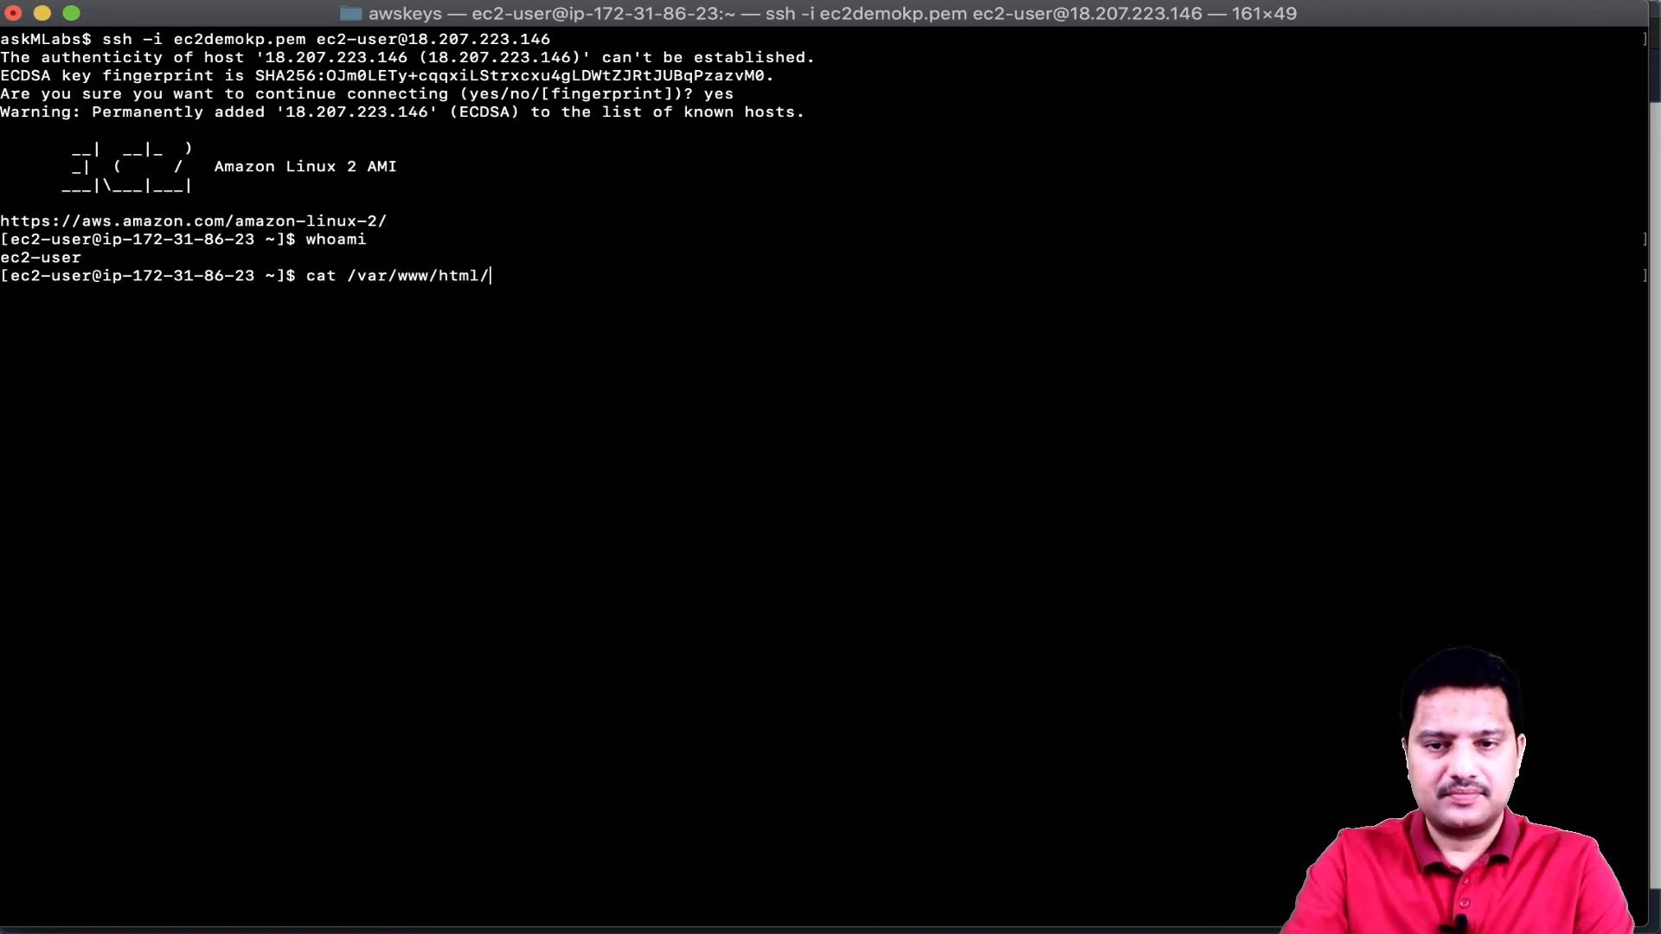
{"action": "type", "text": "index.html"}
{"action": "key", "text": "Return"}
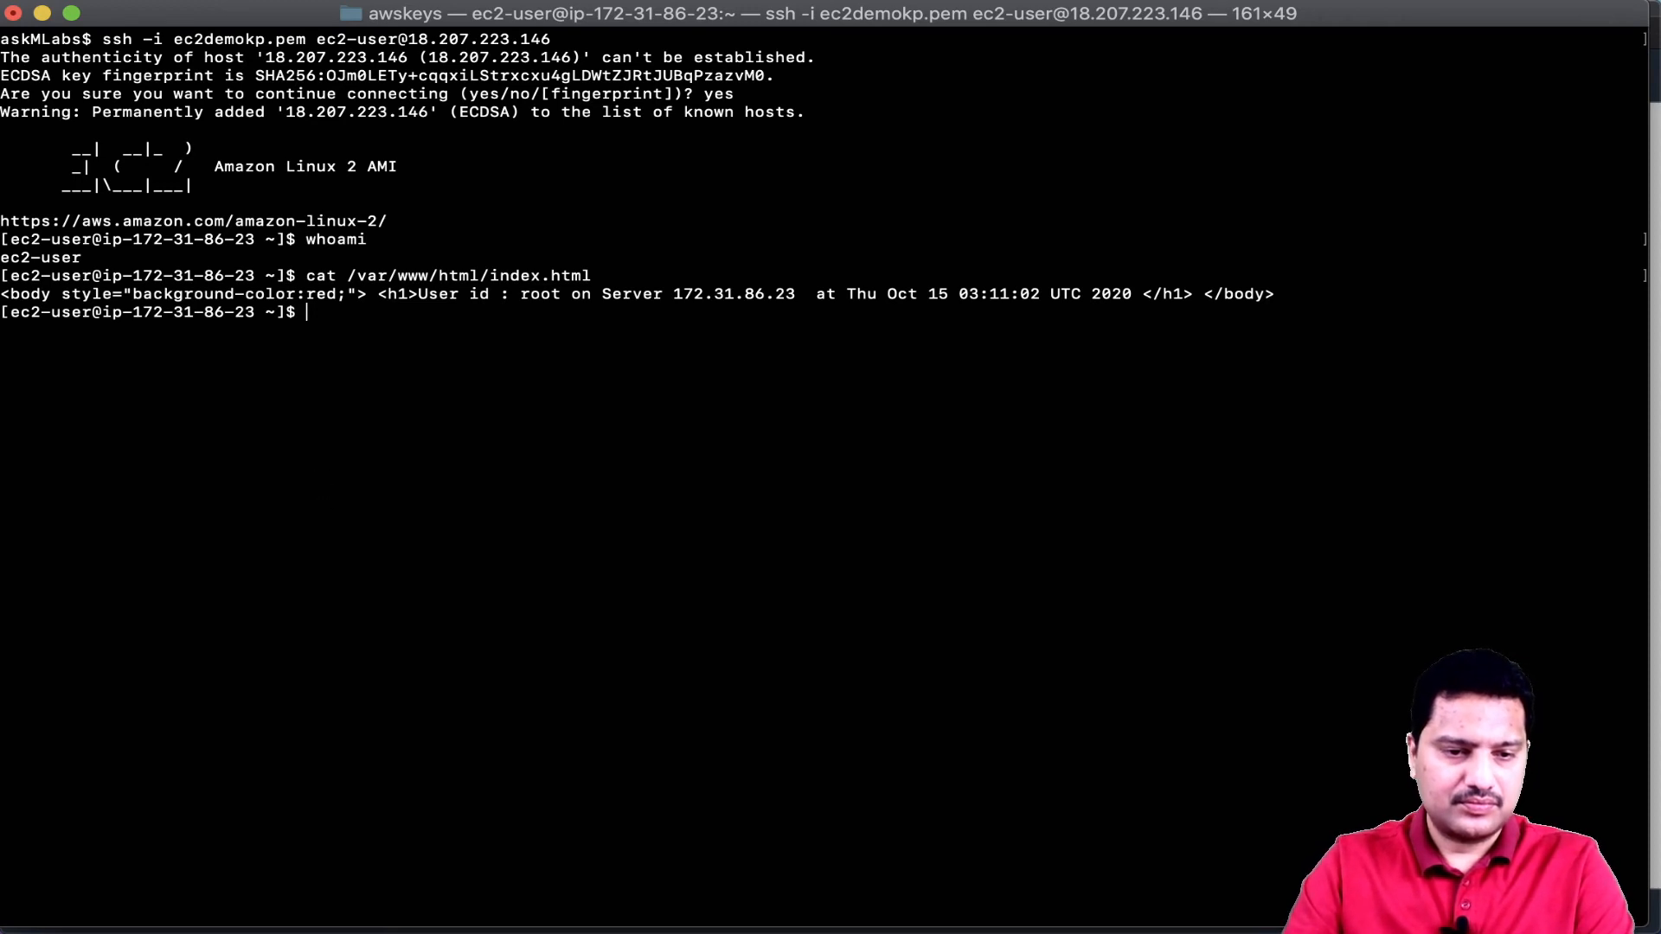
- Query the instance's public IPv4 address with curl -4 icanhazip.com
{"action": "type", "text": "cur"}
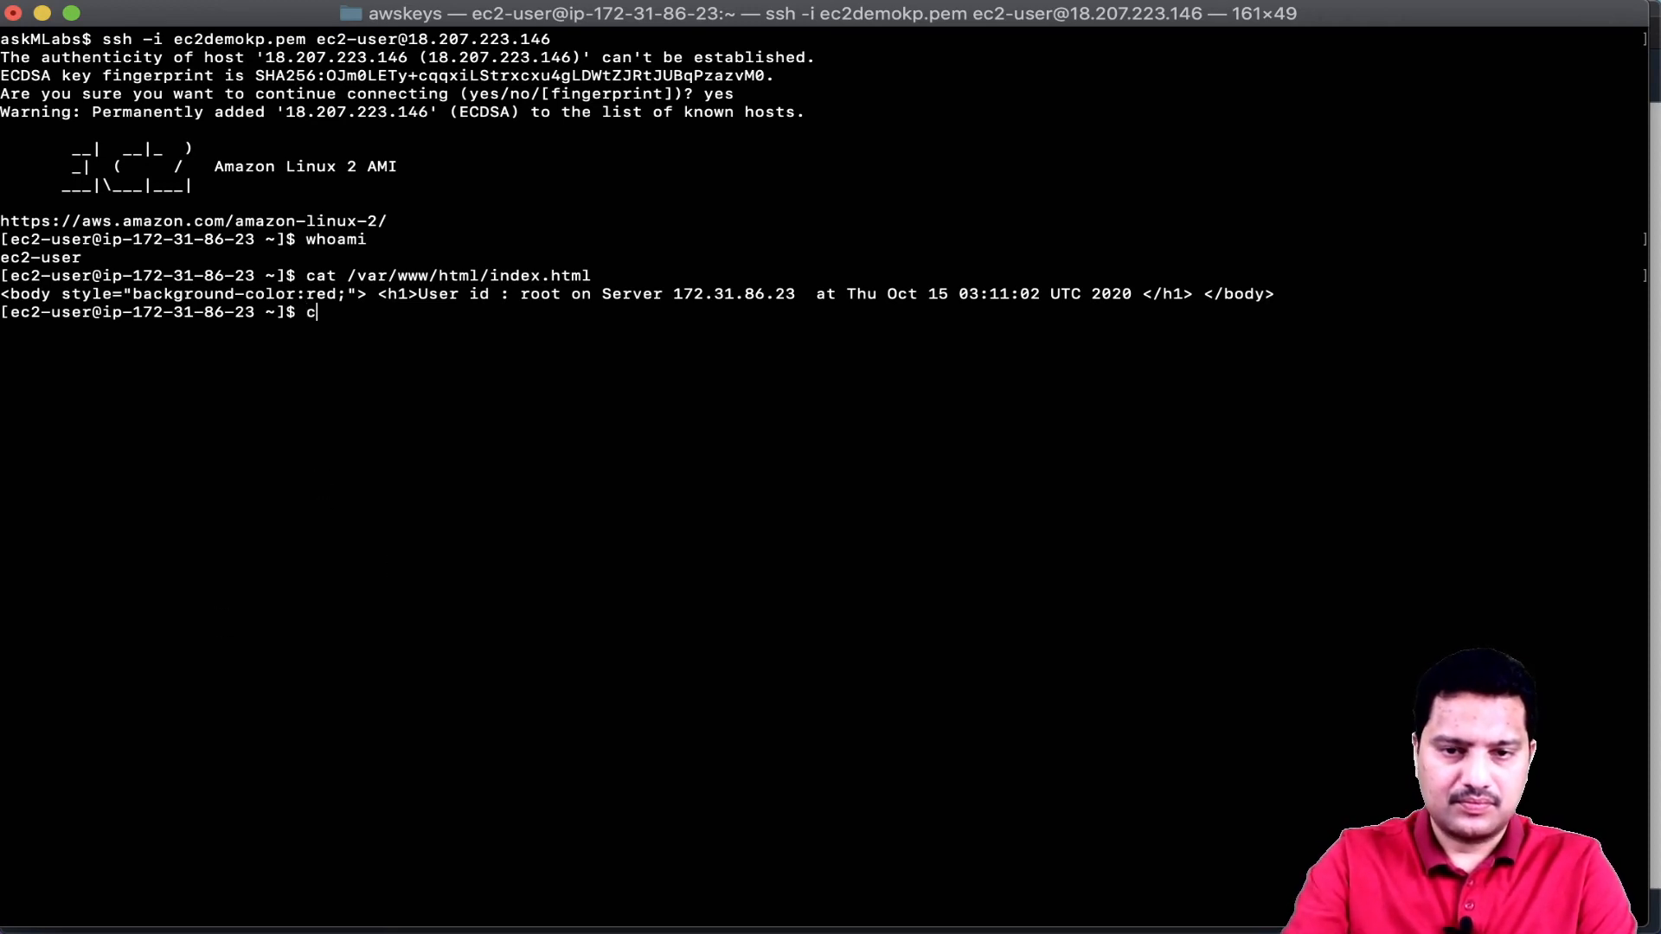
{"action": "type", "text": "l "}
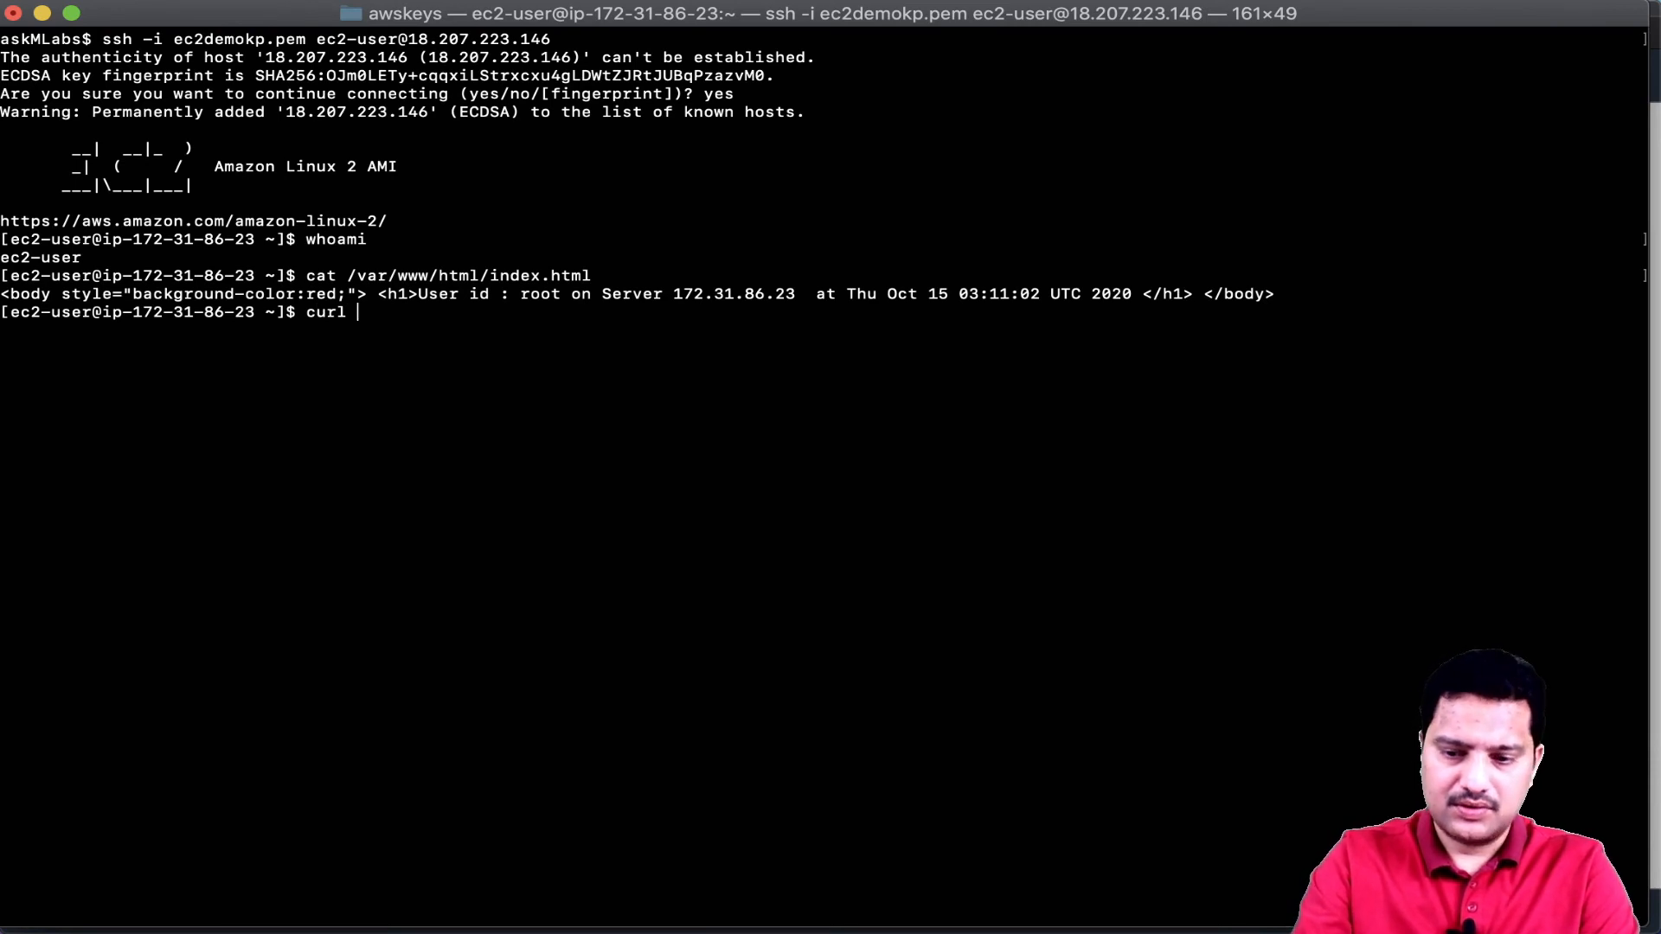
{"action": "type", "text": "-4 ic"}
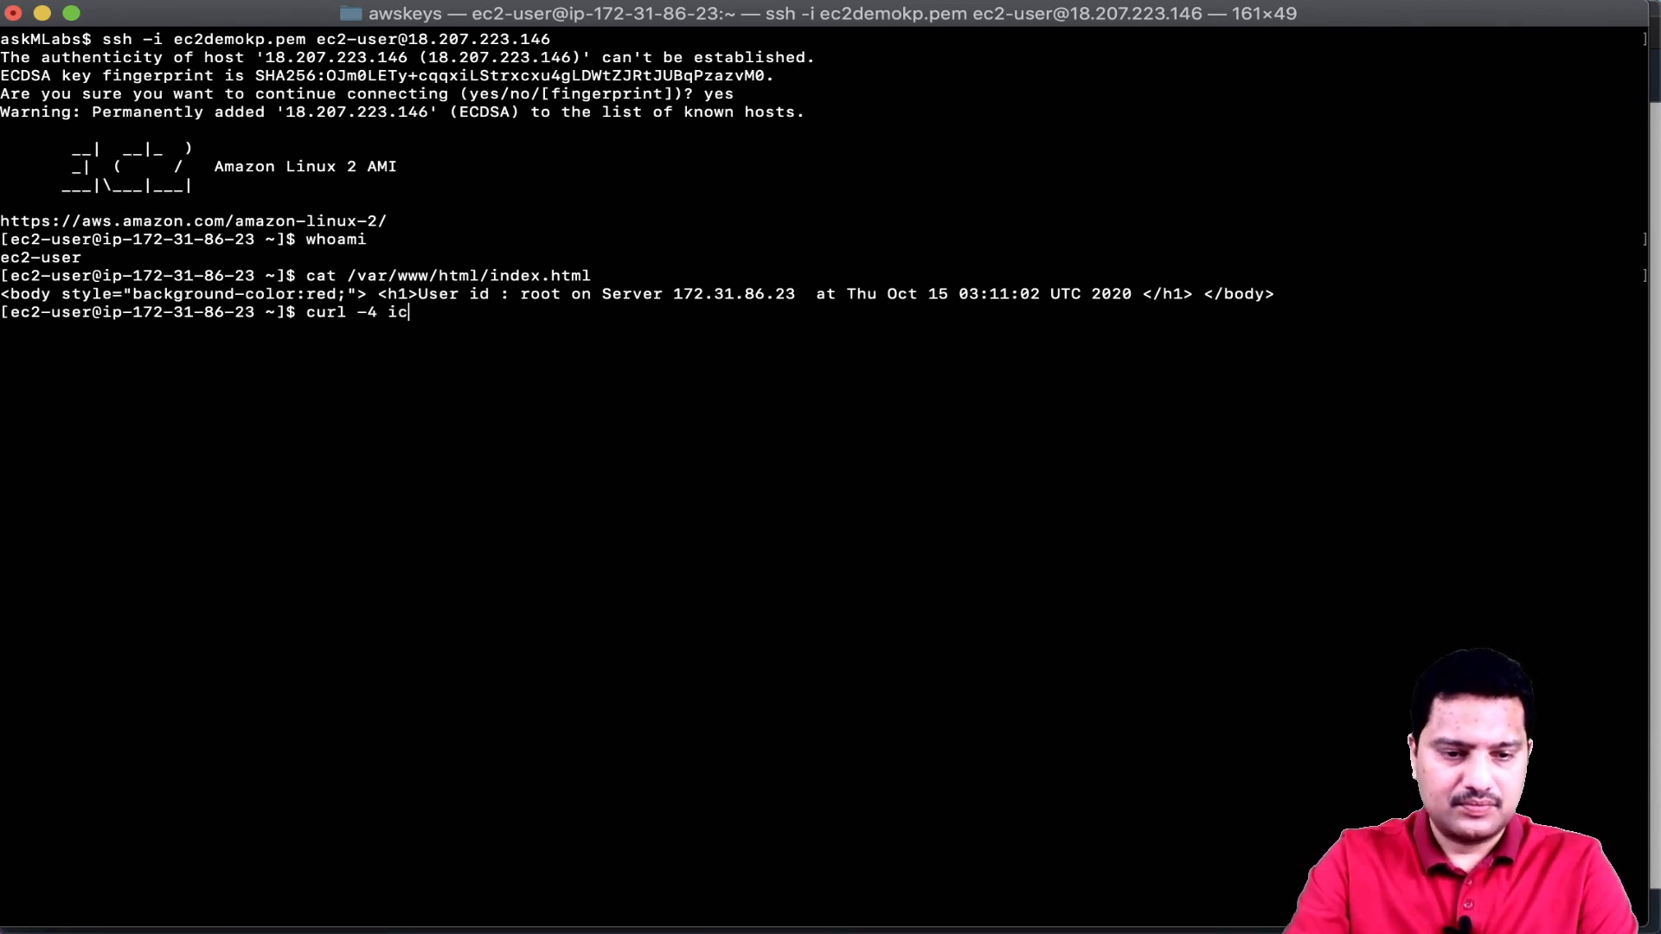
{"action": "type", "text": "anhazip"}
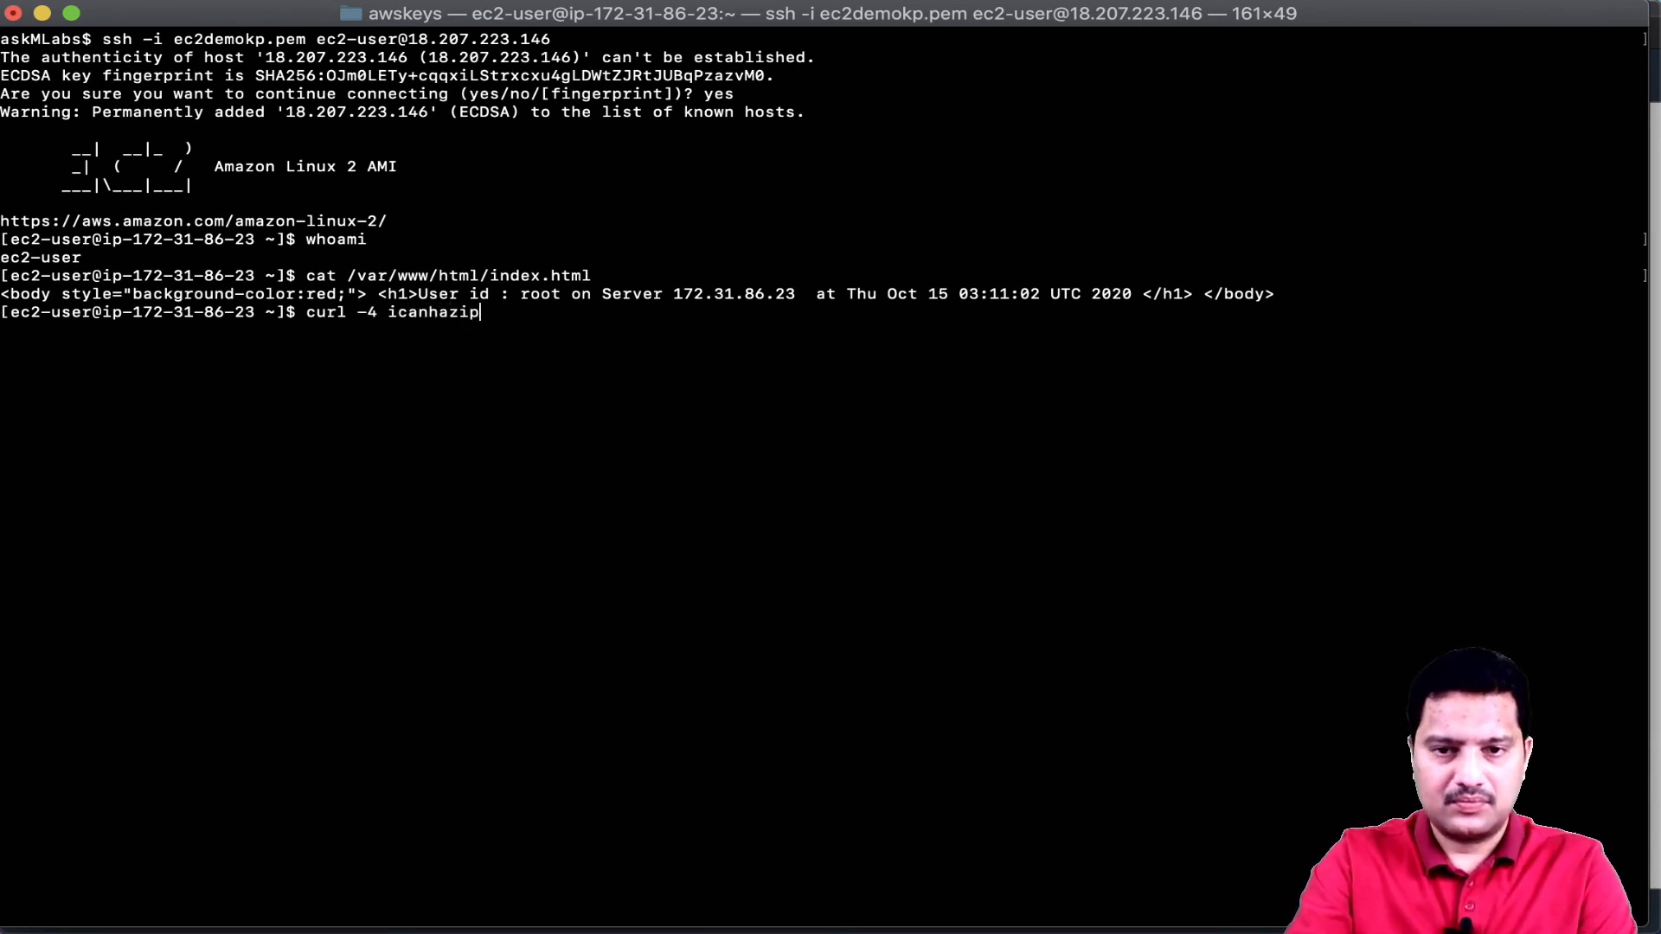
{"action": "type", "text": ".com"}
{"action": "key", "text": "Return"}
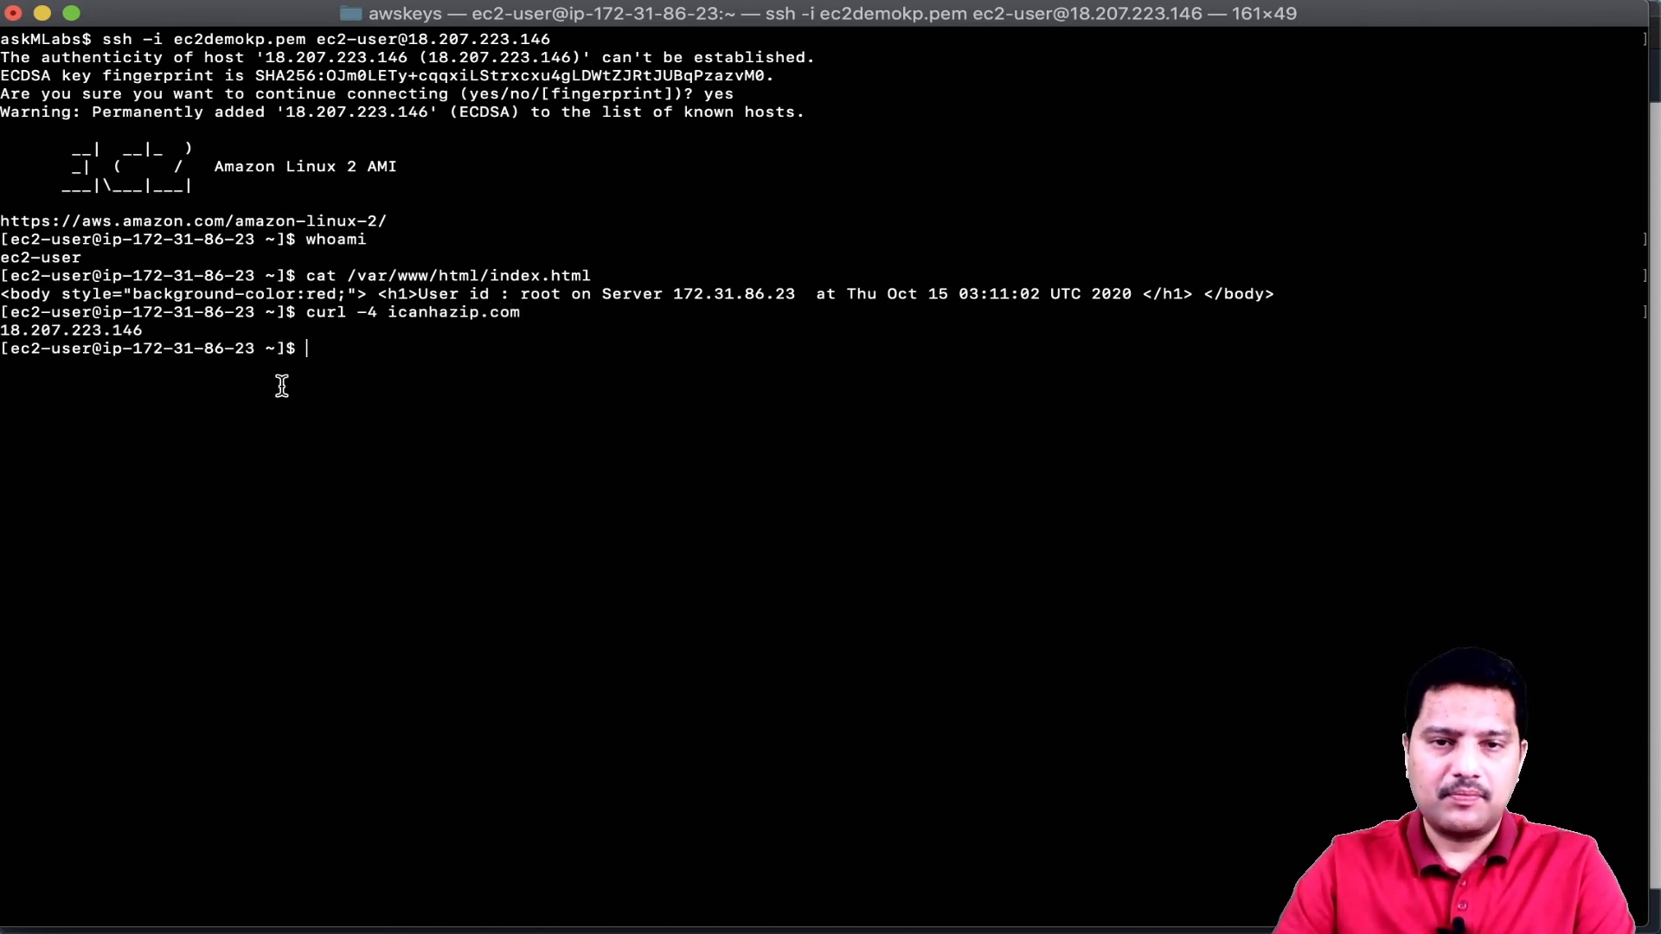
- Show the network interfaces with ifconfig and highlight the eth0 private IP address
{"action": "type", "text": "if"}
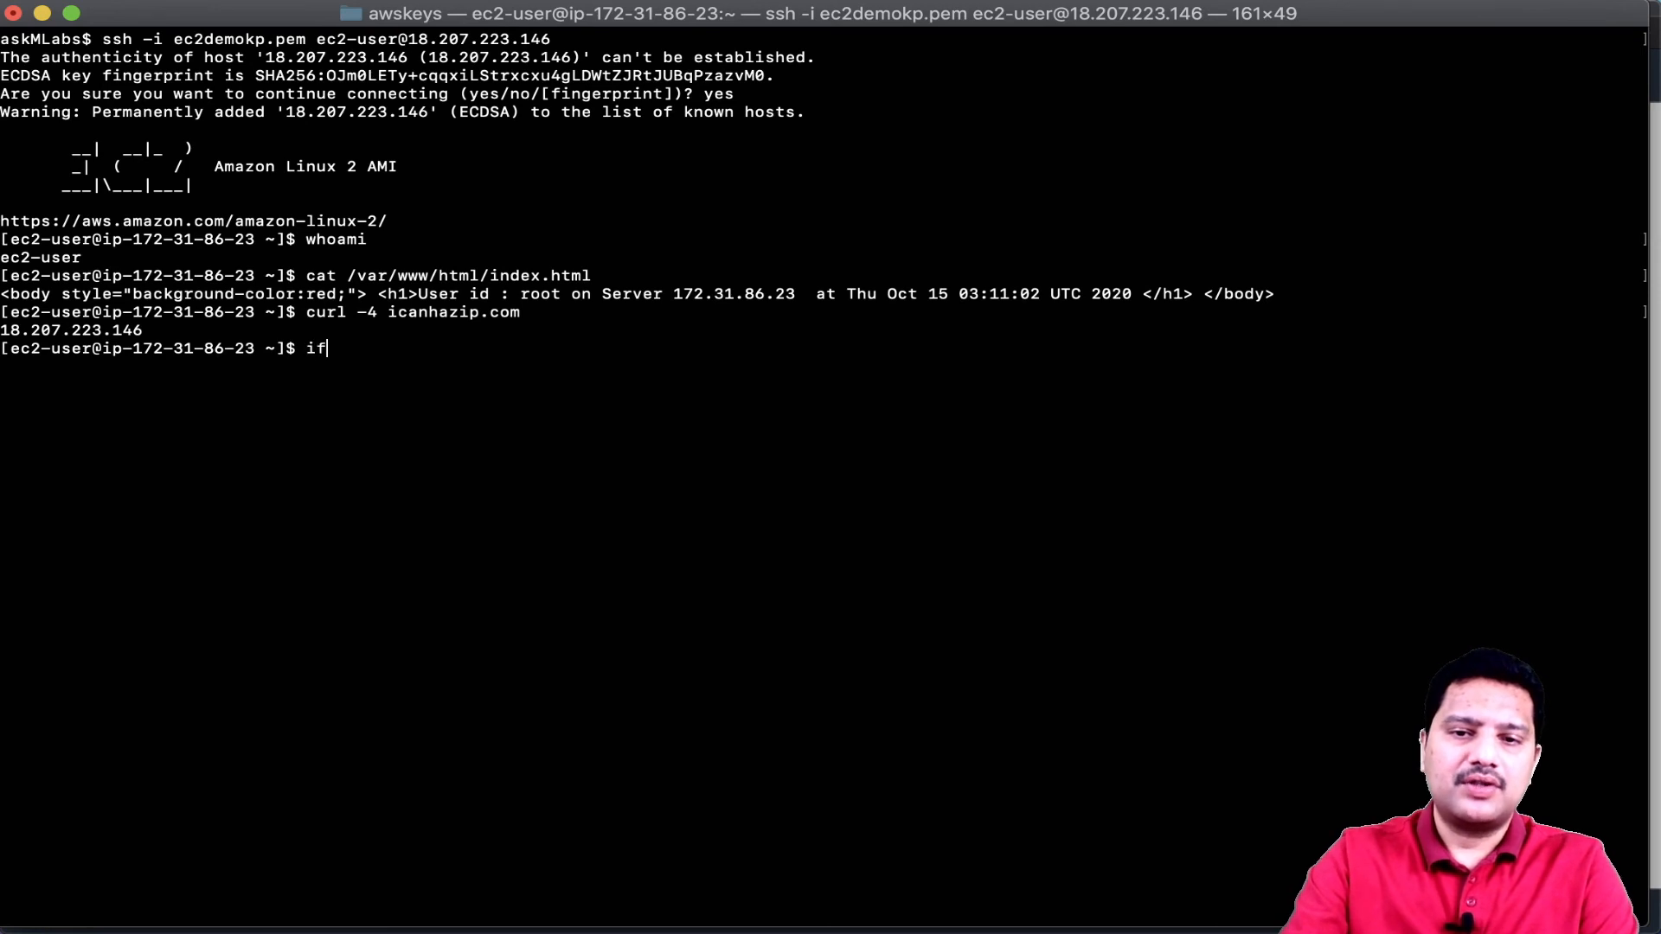
{"action": "type", "text": "config"}
{"action": "key", "text": "Return"}
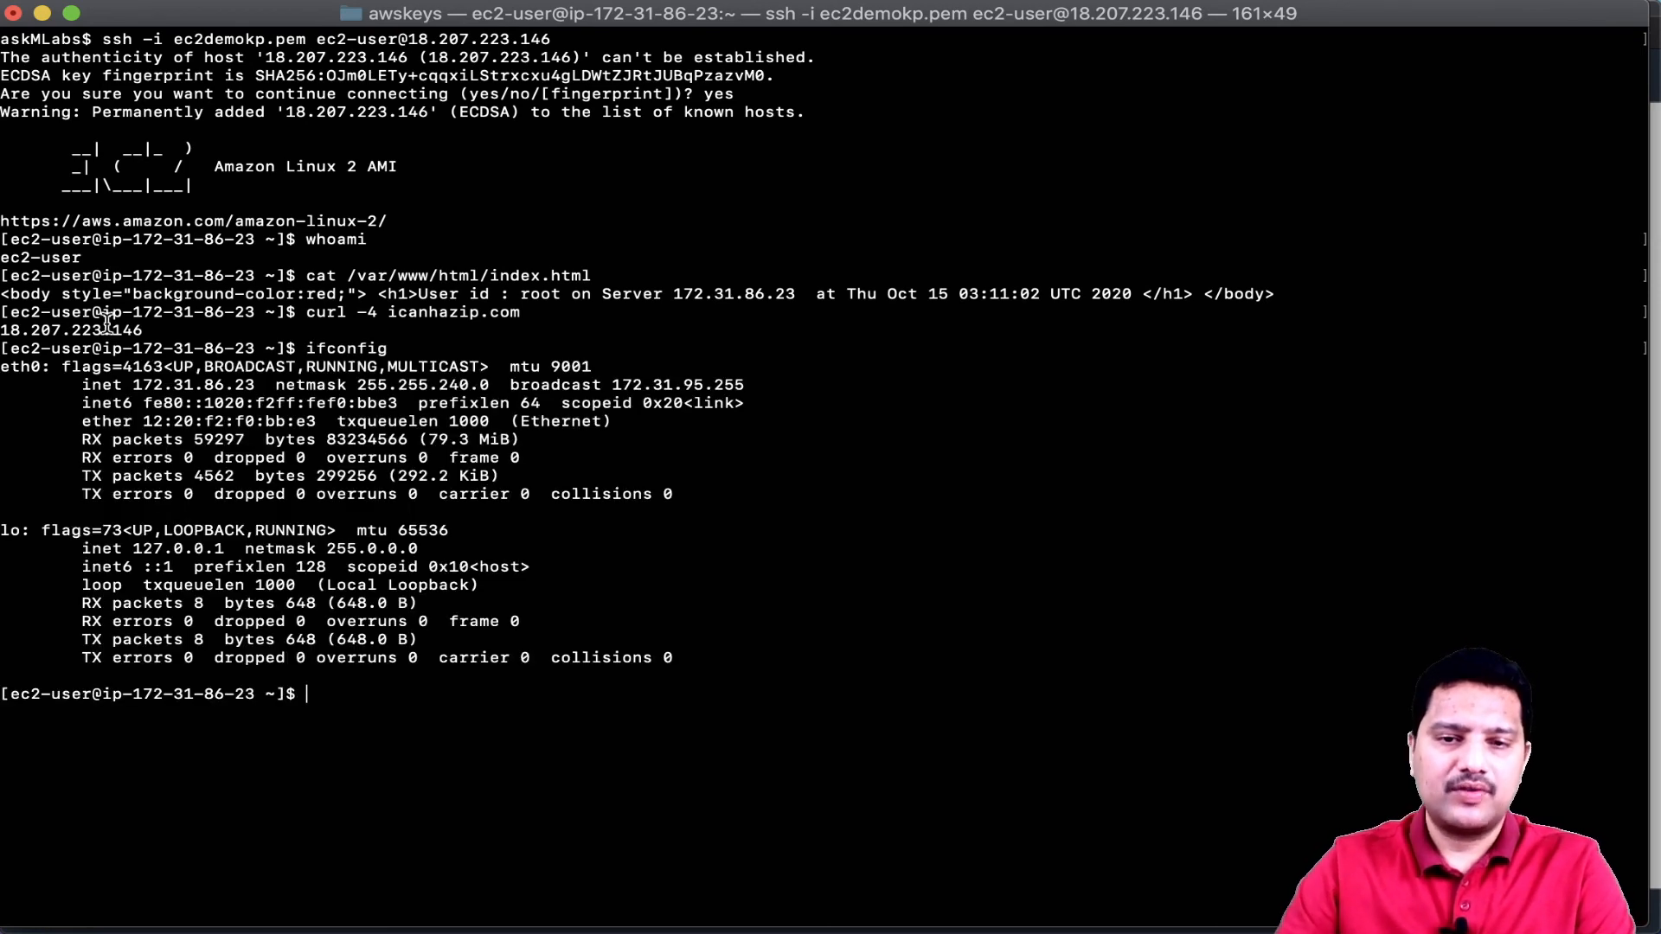
{"action": "double_click", "coordinate": [171, 384]}
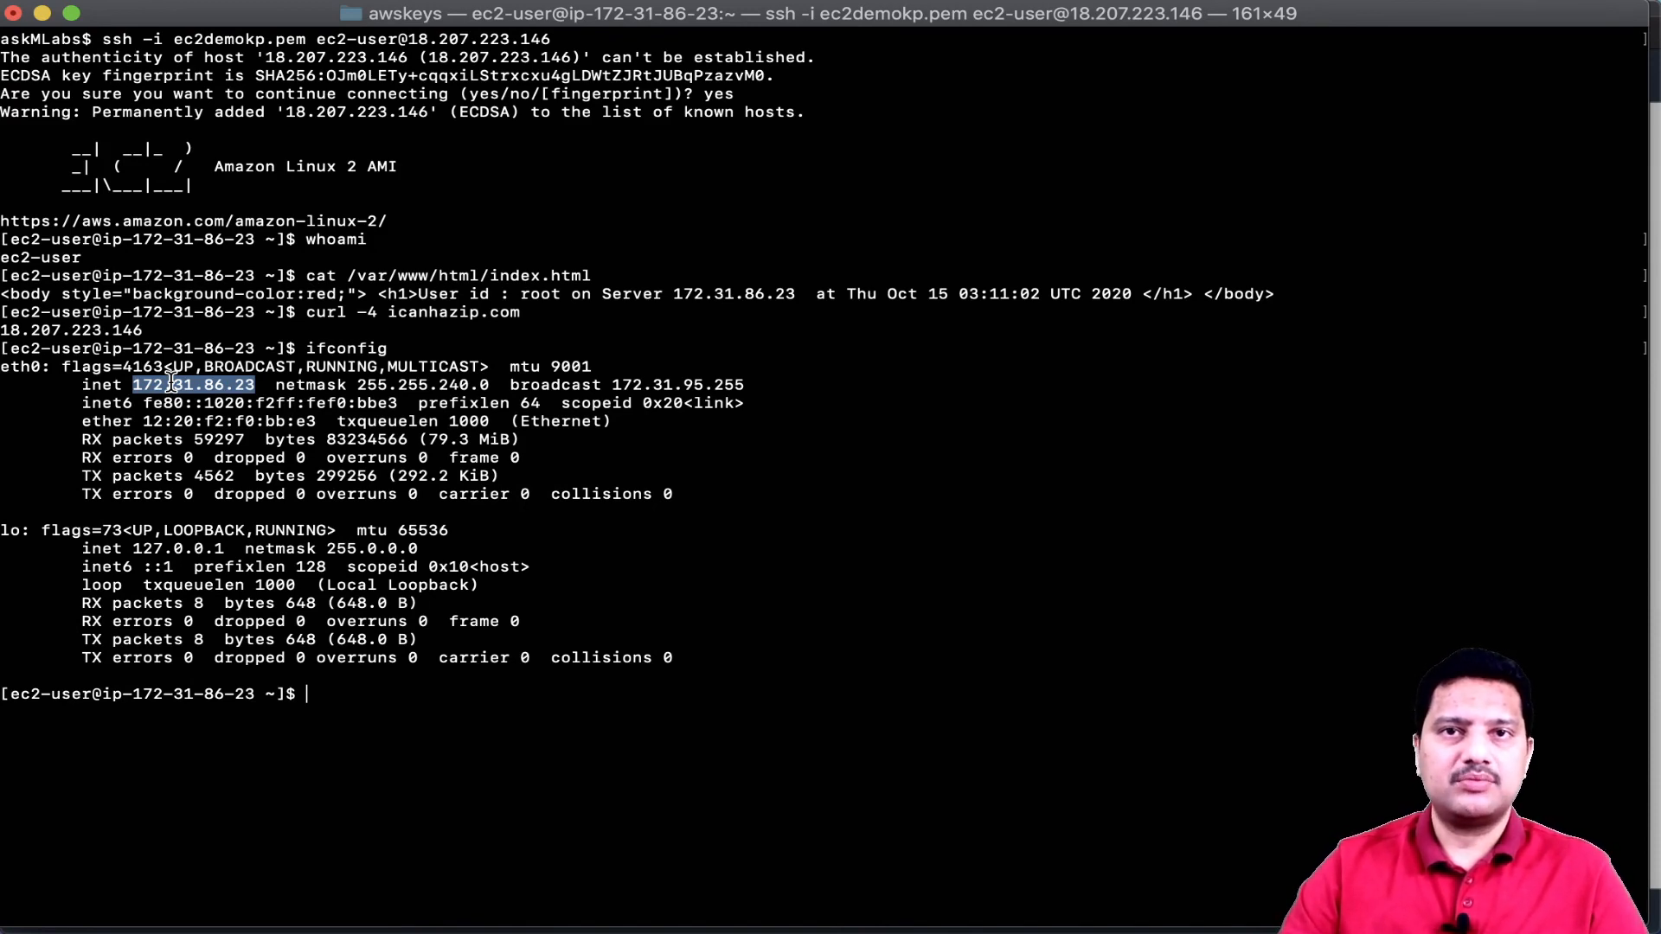
- Copy the public IP address from the curl output, switch to Safari and open that address in a new tab
{"action": "double_click", "coordinate": [122, 330]}
{"action": "key", "text": "super+c"}
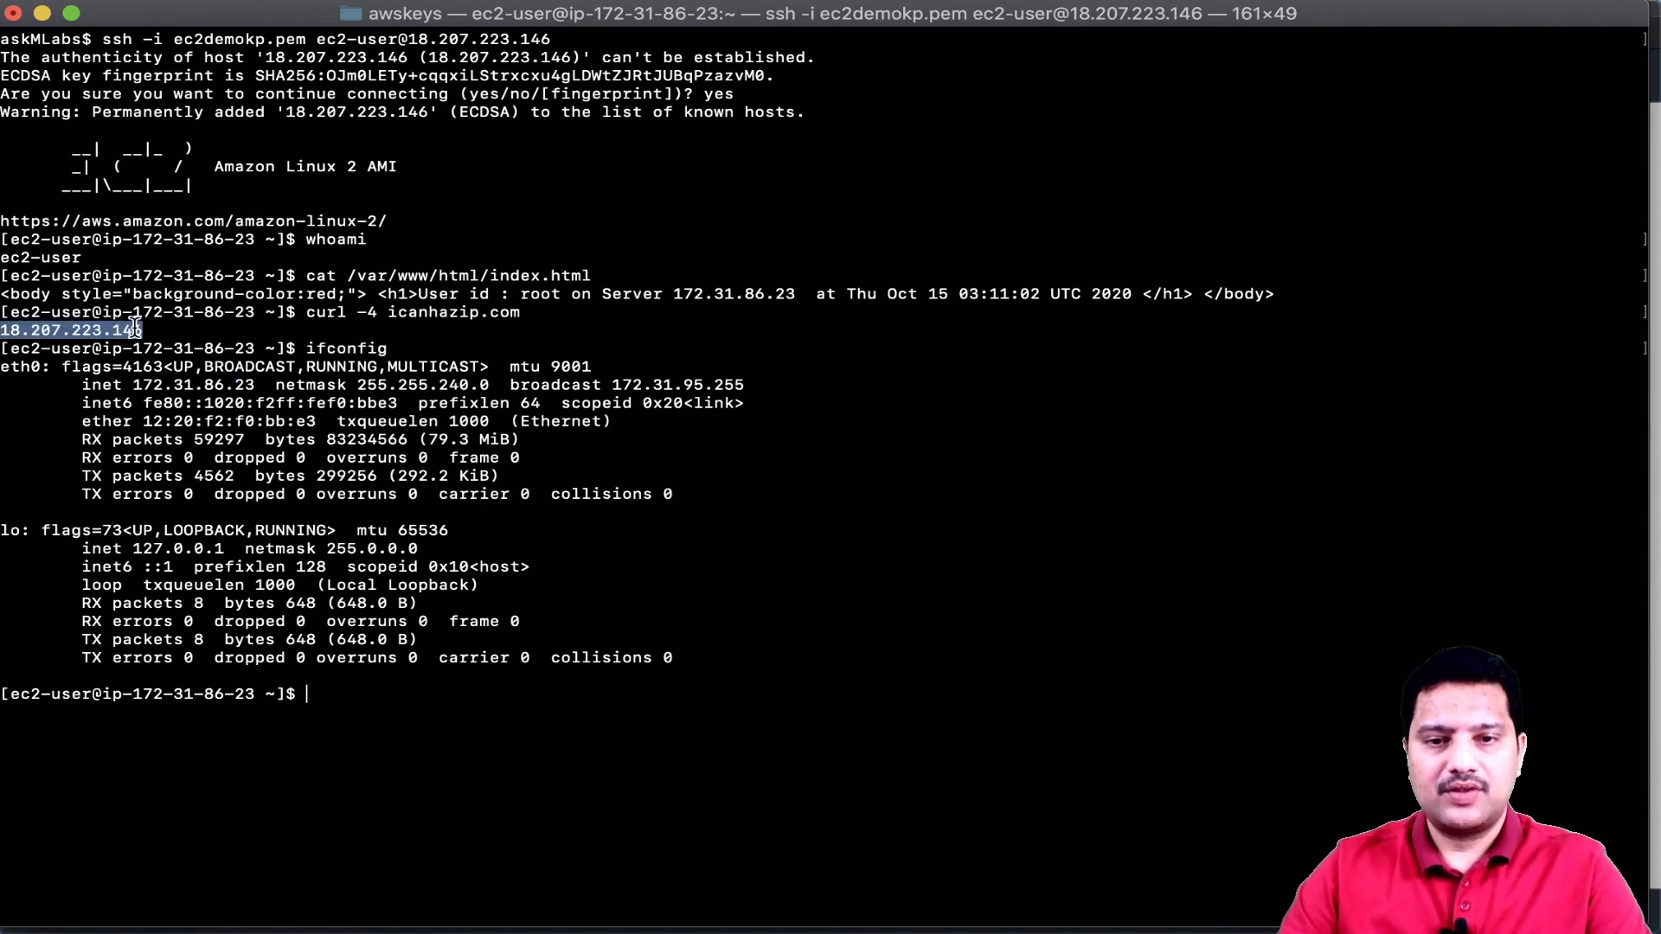
{"action": "left_click", "coordinate": [43, 15]}
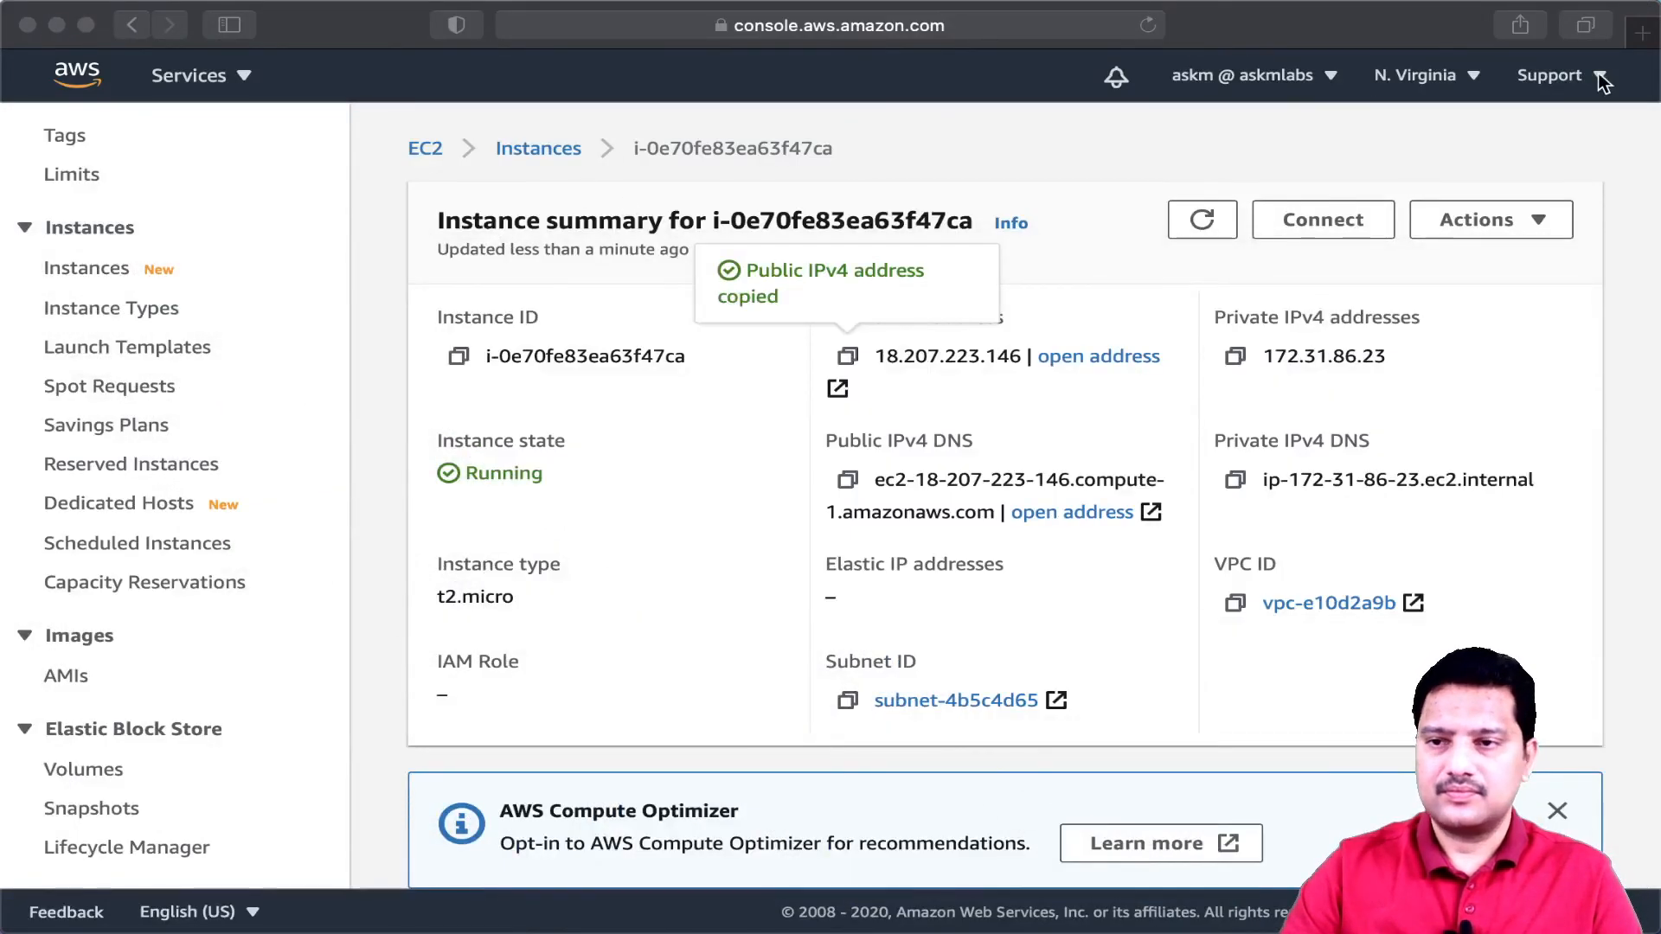
{"action": "left_click", "coordinate": [1643, 35]}
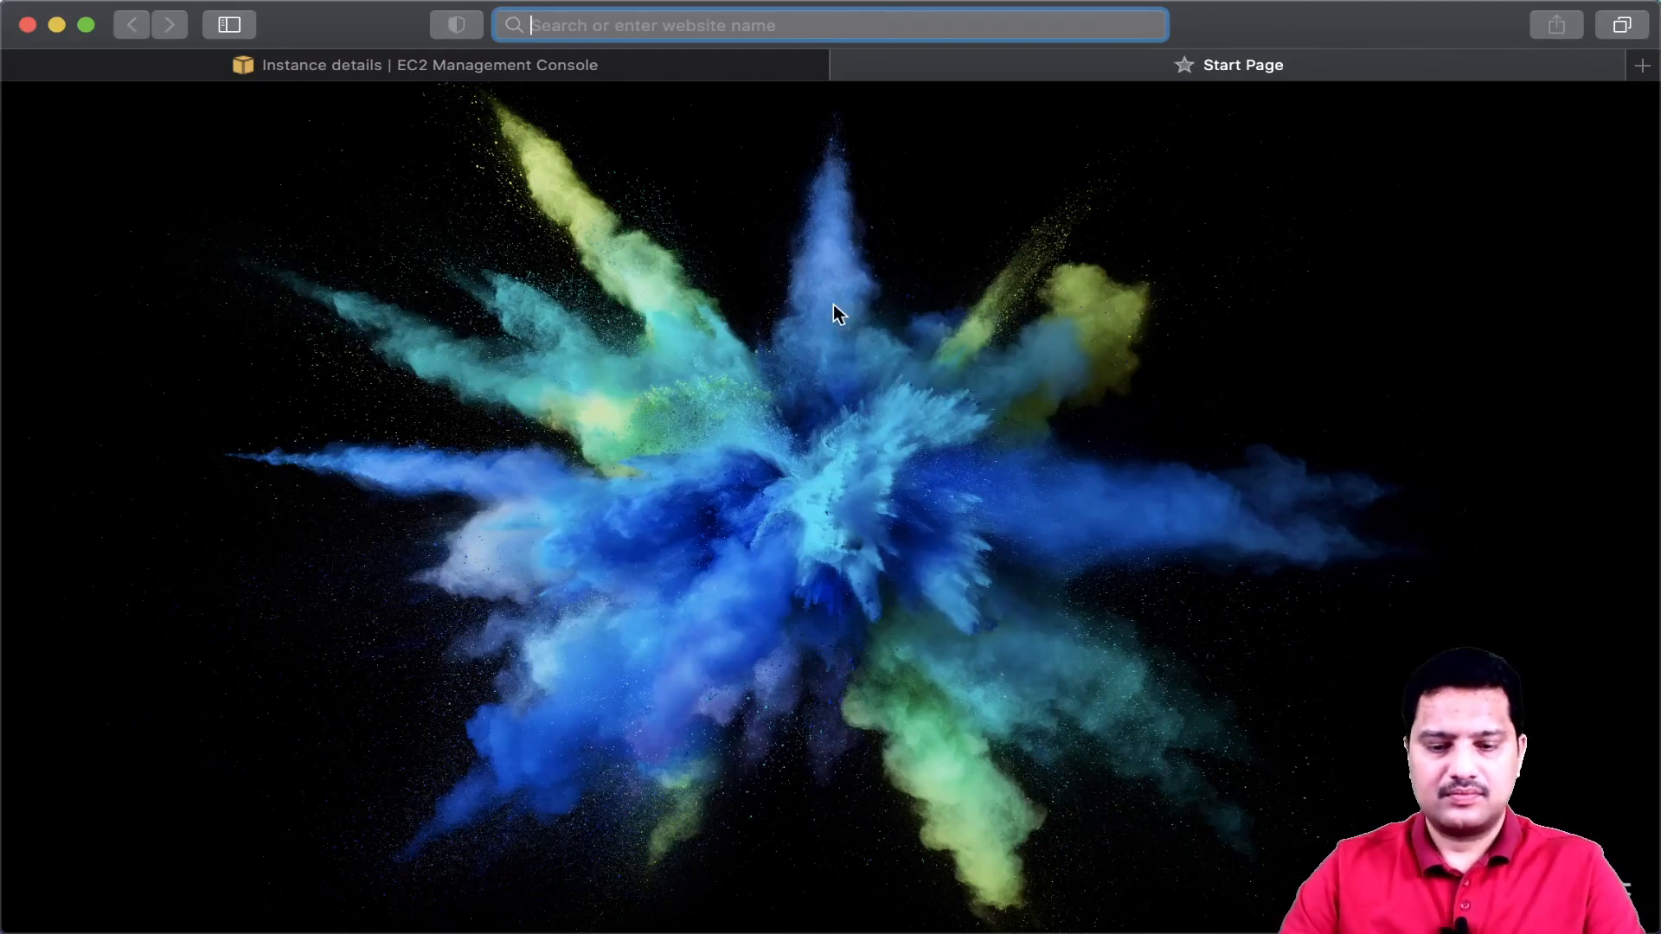
{"action": "key", "text": "super+v"}
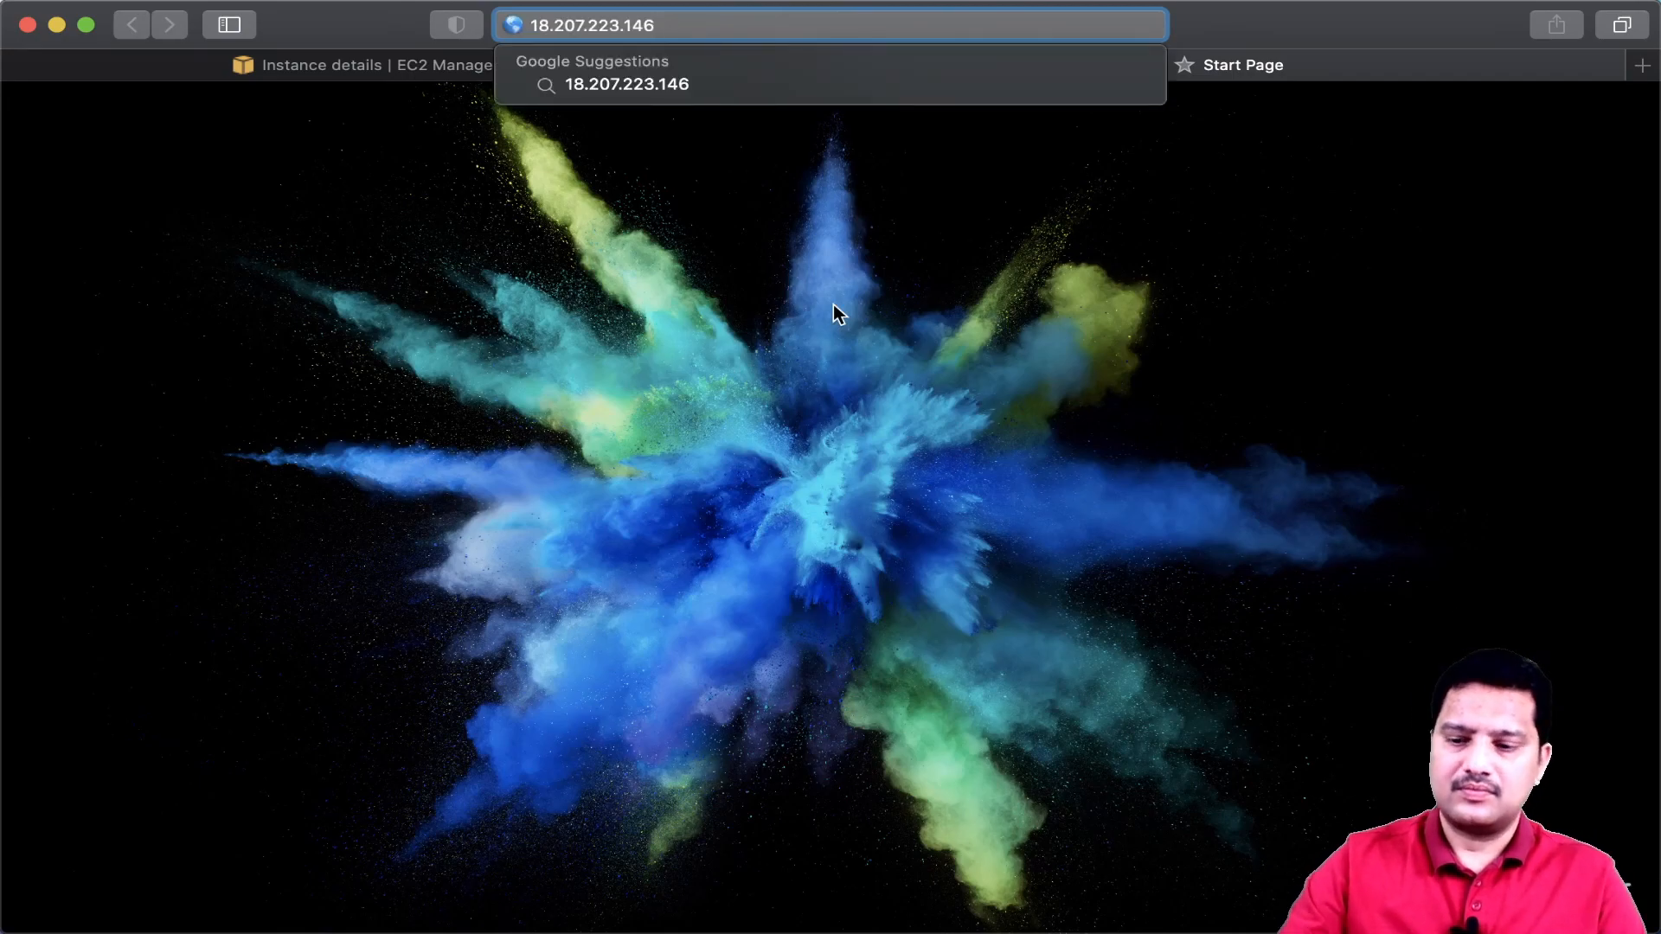
{"action": "key", "text": "Return"}
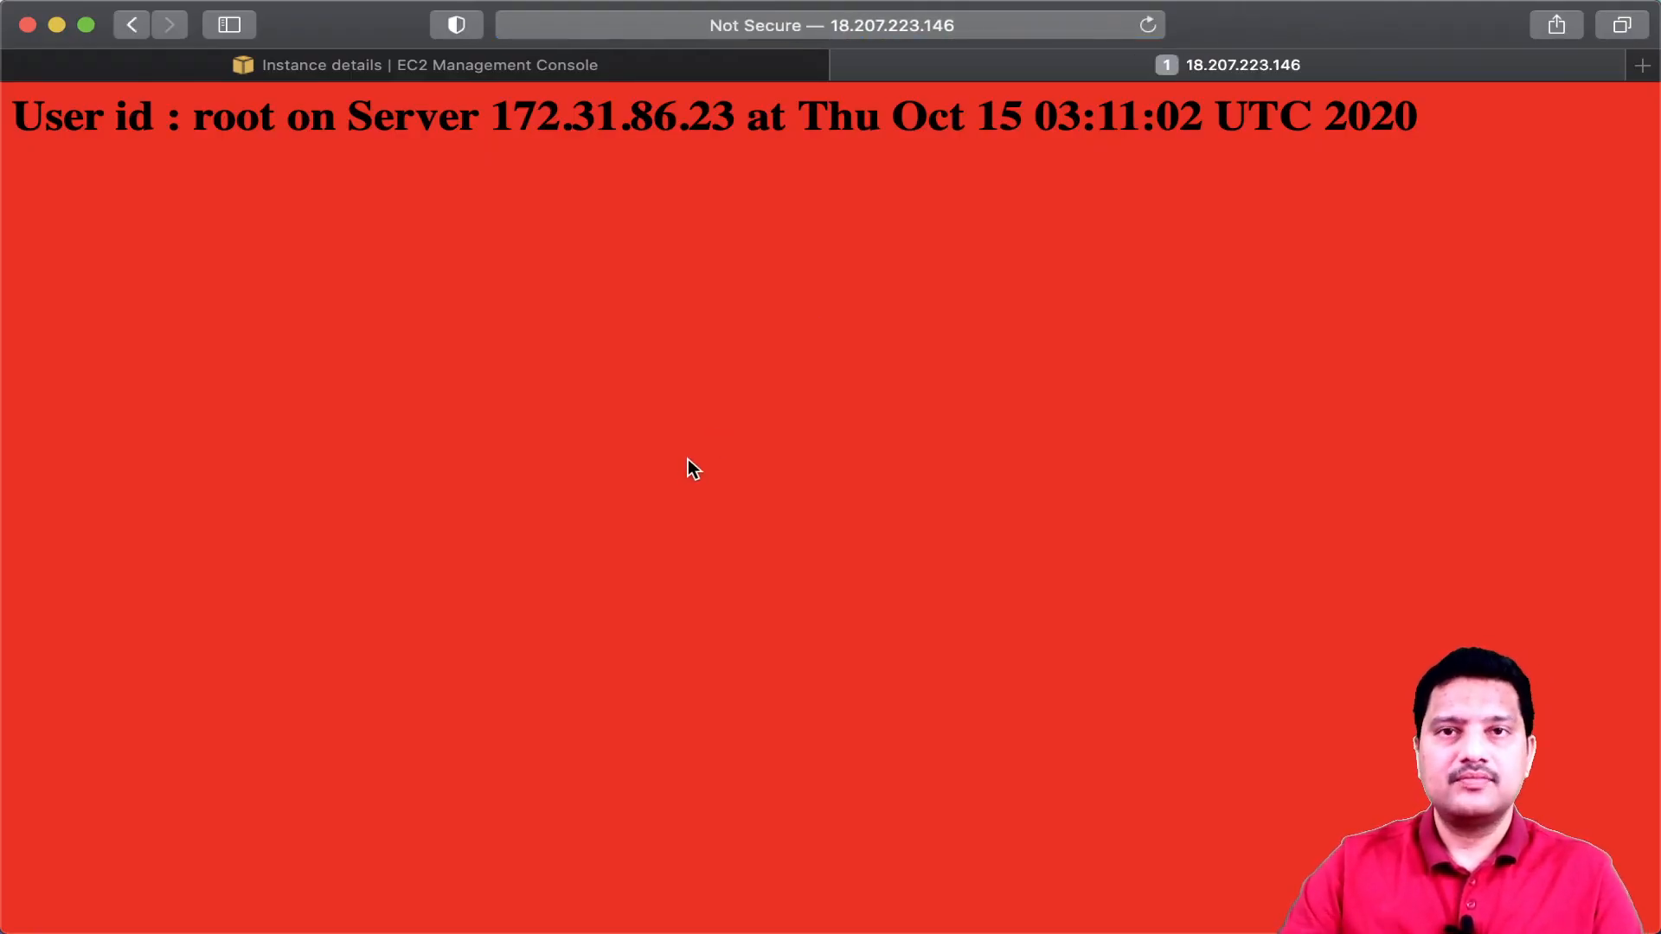